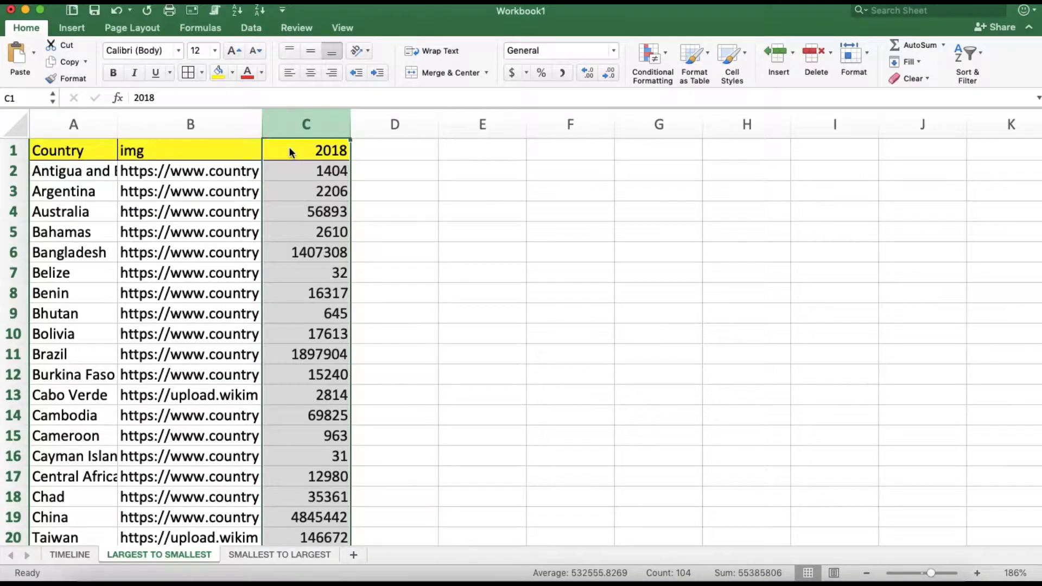
# - Sort the whole table by the 2018 values in column C in ascending order, expanding the selection to include the other columns
pyautogui.click(289, 151)
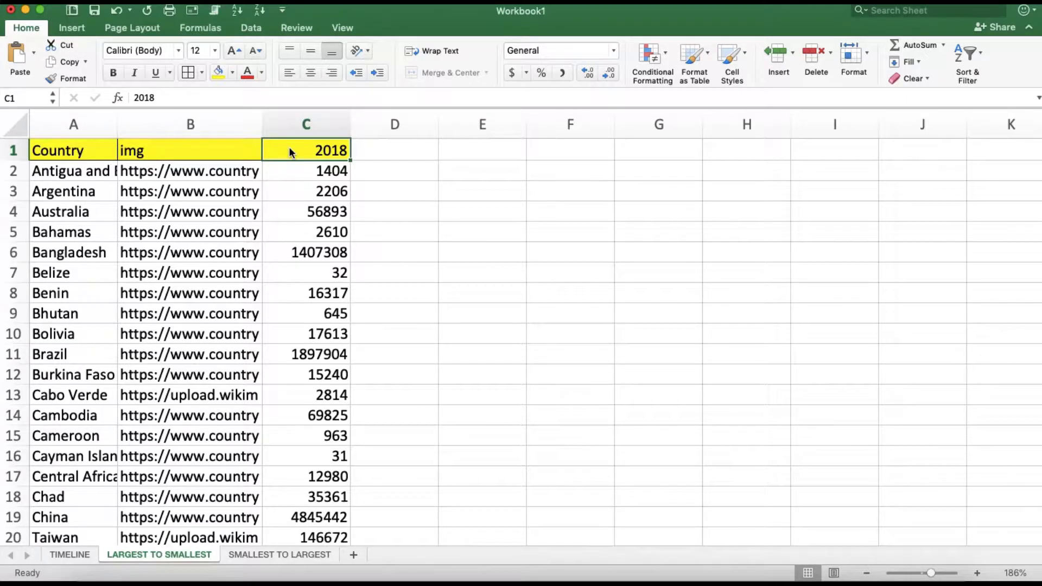
pyautogui.scroll(1, 289, 146)
pyautogui.click(208, 149)
pyautogui.click(325, 131)
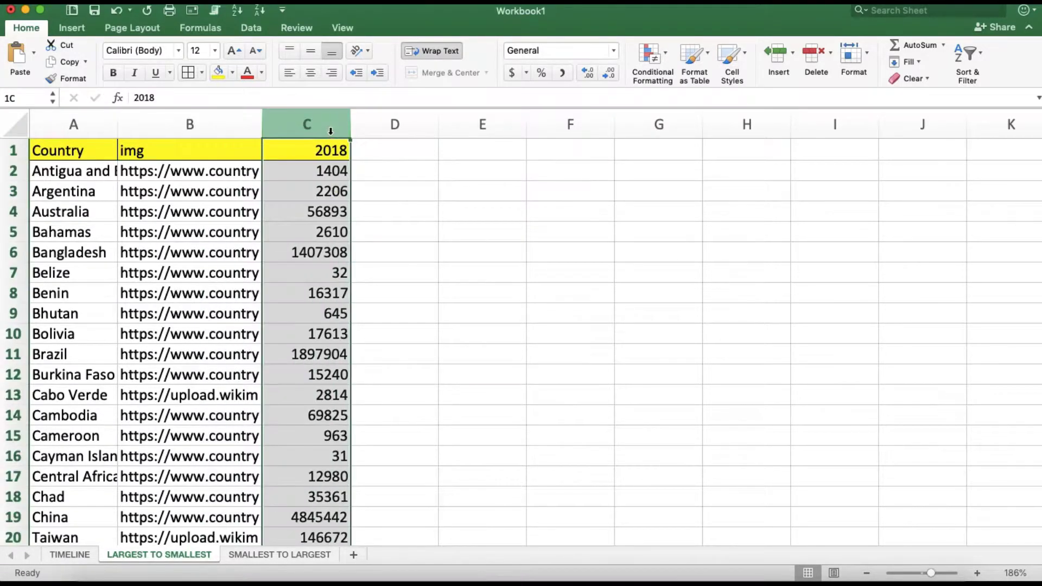
pyautogui.click(240, 12)
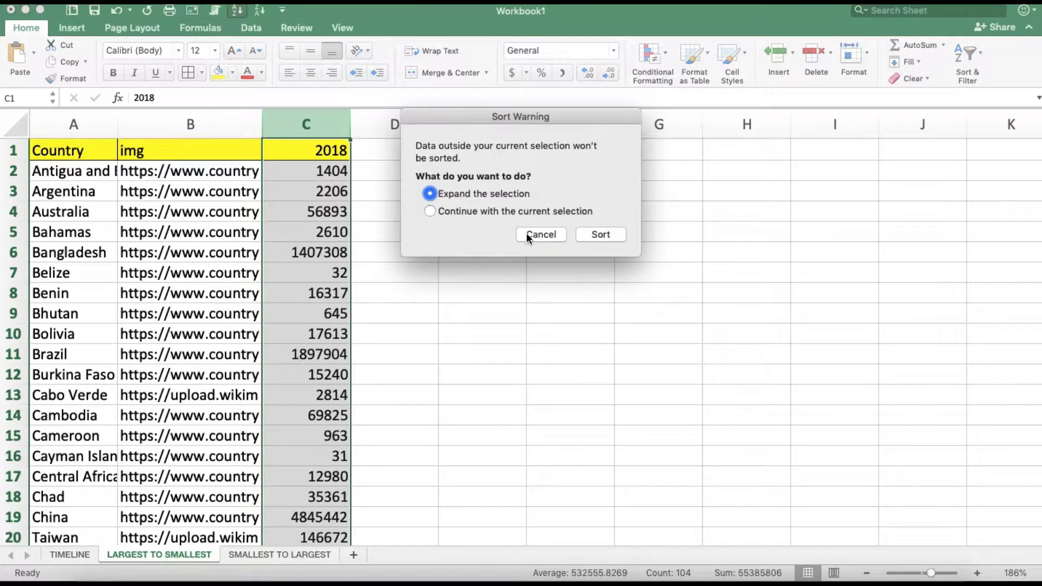
pyautogui.click(601, 234)
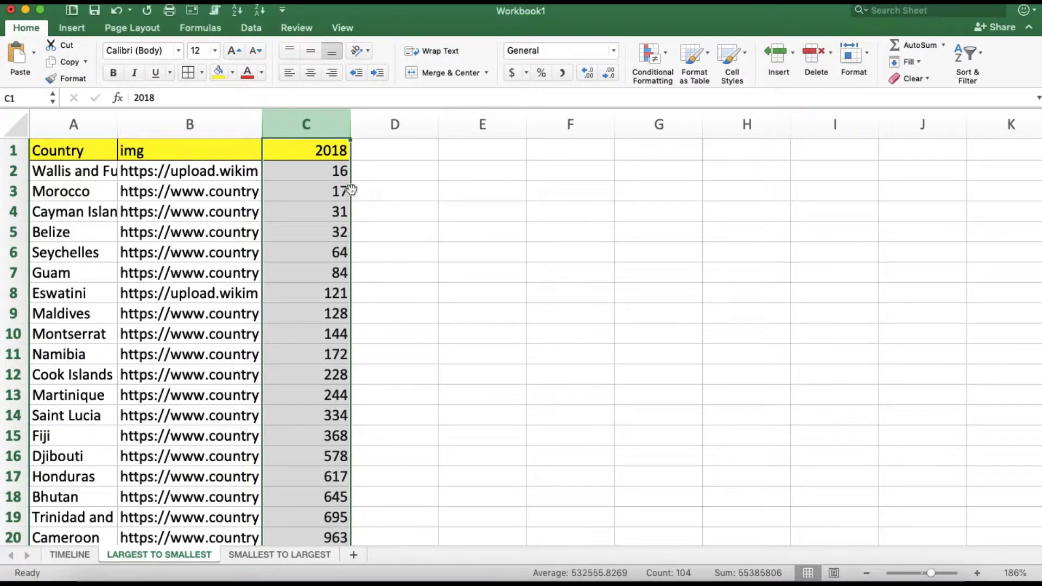
pyautogui.click(321, 165)
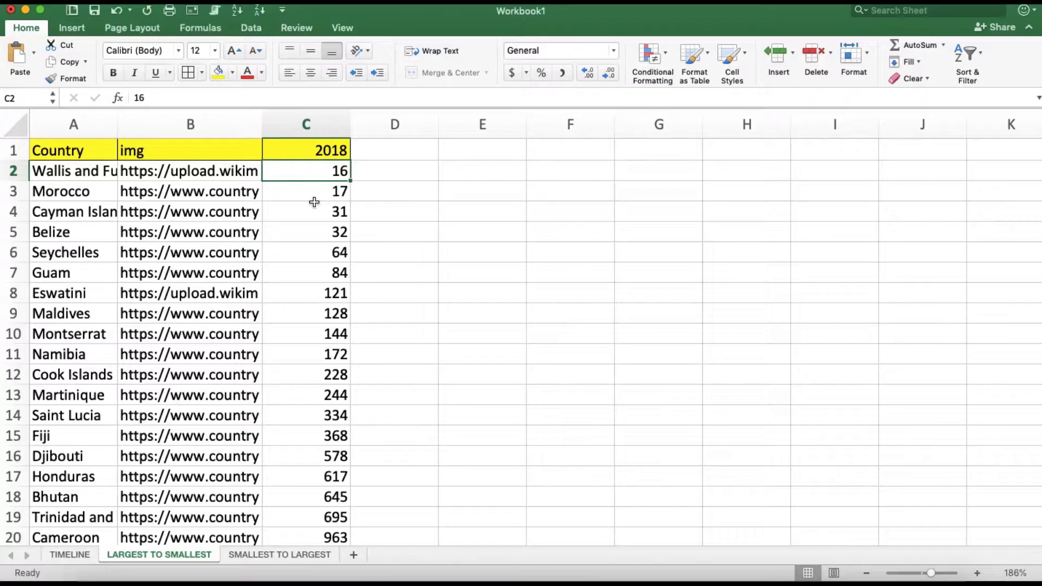
pyautogui.click(339, 190)
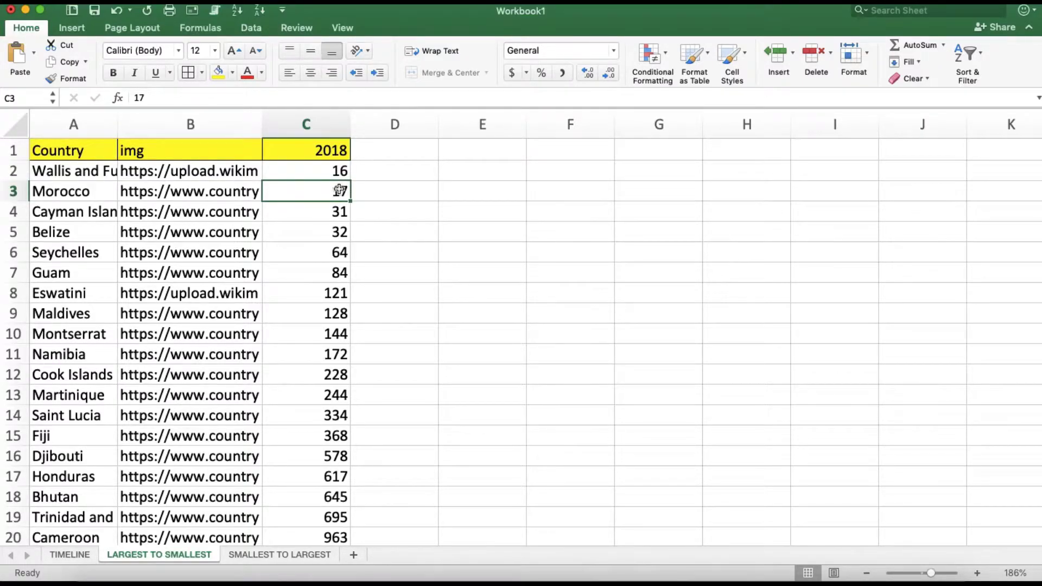
pyautogui.click(393, 151)
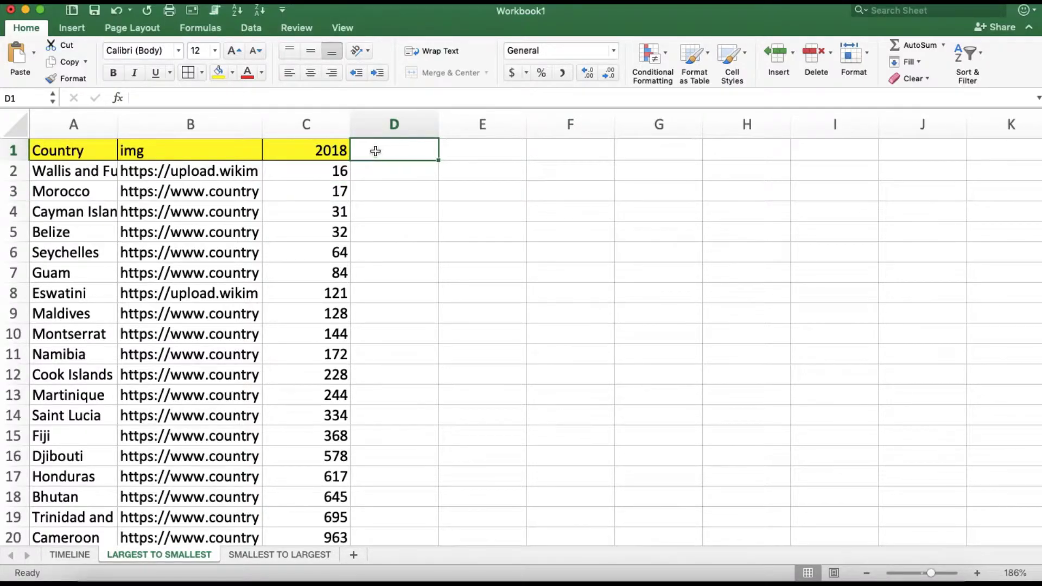
# - Copy all country names from A2 down and paste them transposed across row 1, starting at D1
pyautogui.click(104, 172)
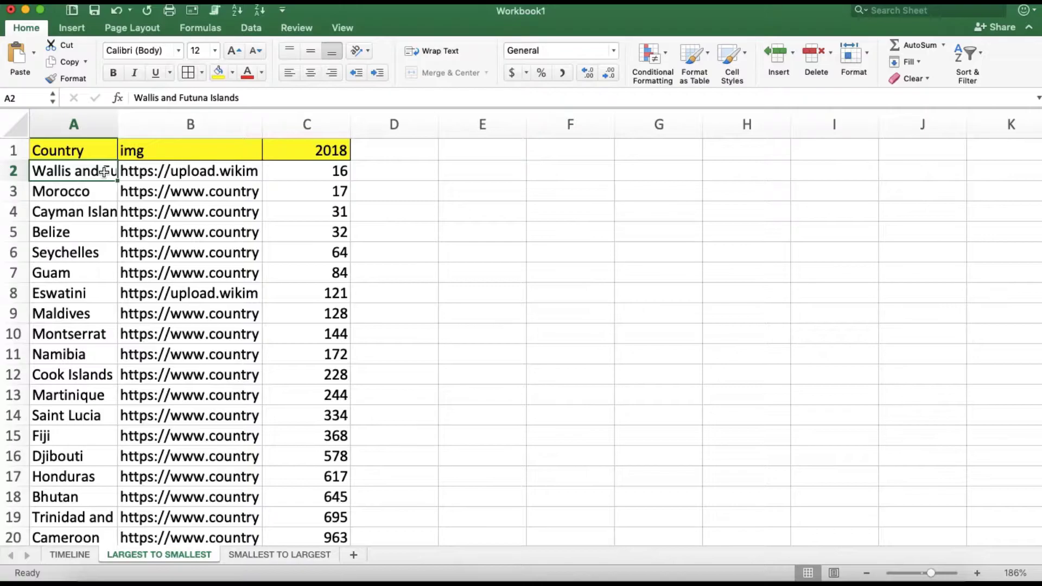
pyautogui.hotkey('ctrl', 'shift', 'Down')
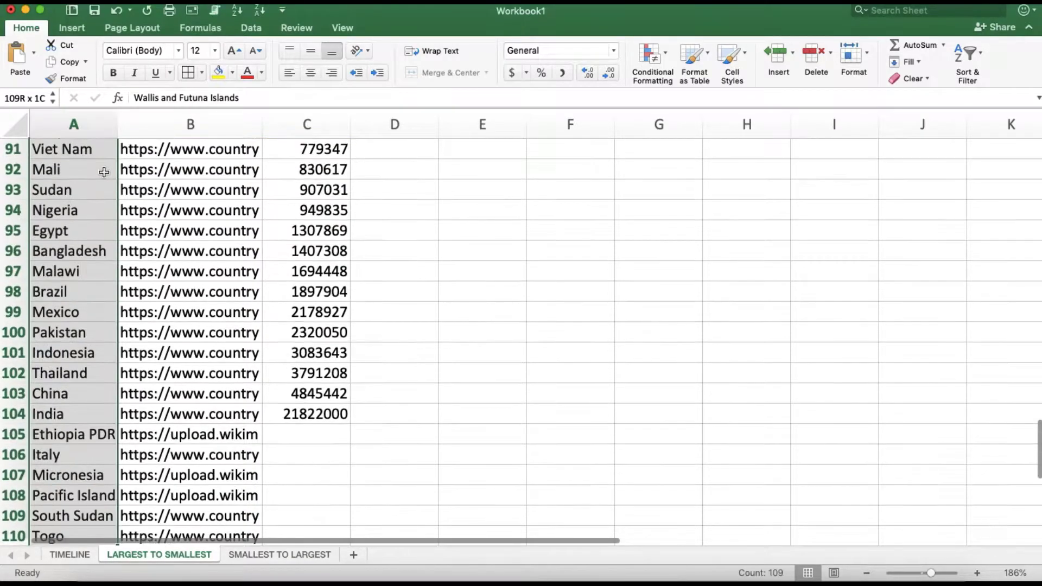
pyautogui.press('super+c')
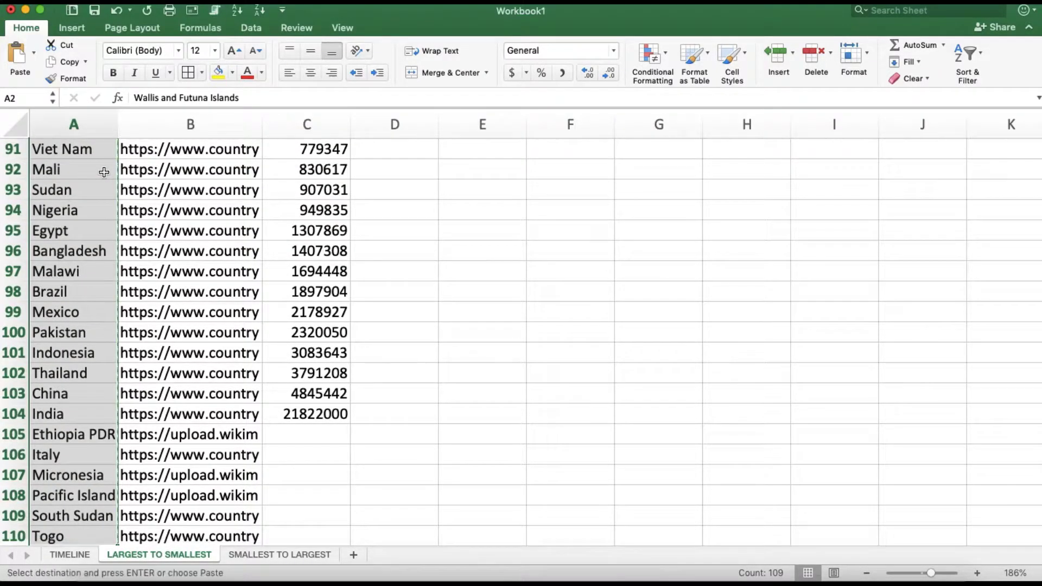
pyautogui.scroll(6, 267, 263)
pyautogui.scroll(15, 268, 263)
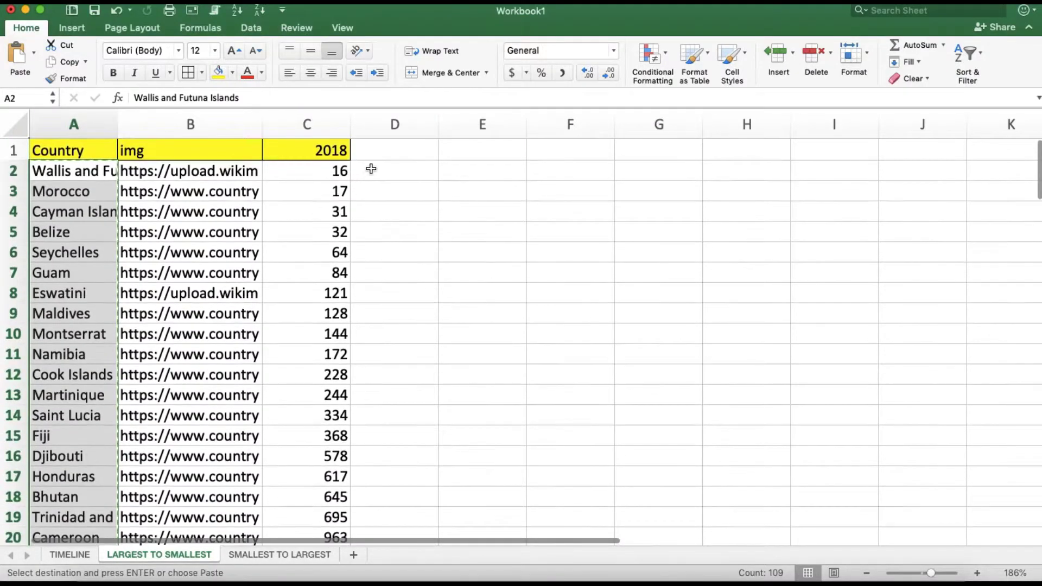
pyautogui.click(381, 154)
pyautogui.rightClick(381, 155)
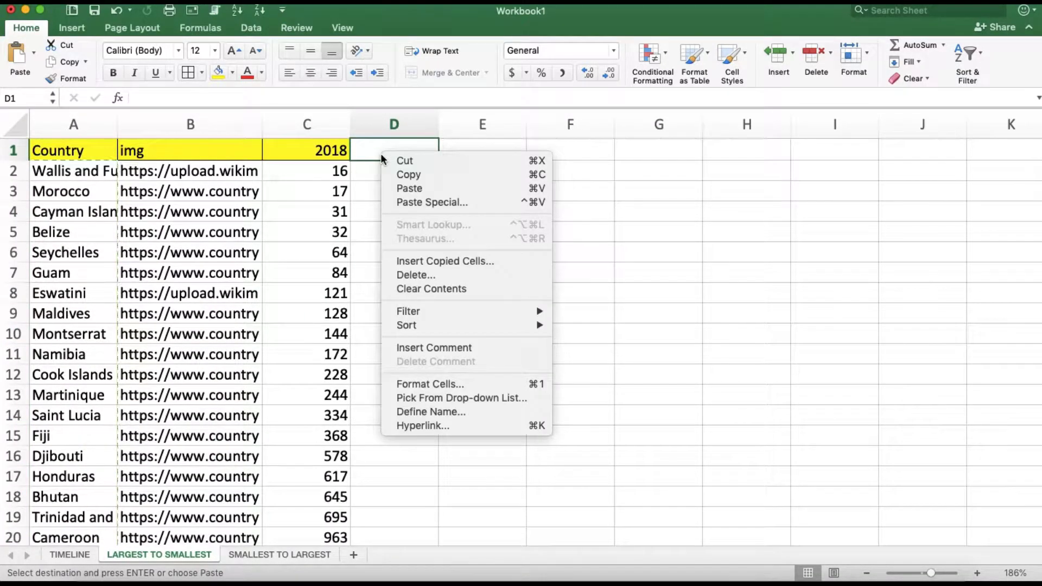
pyautogui.click(427, 202)
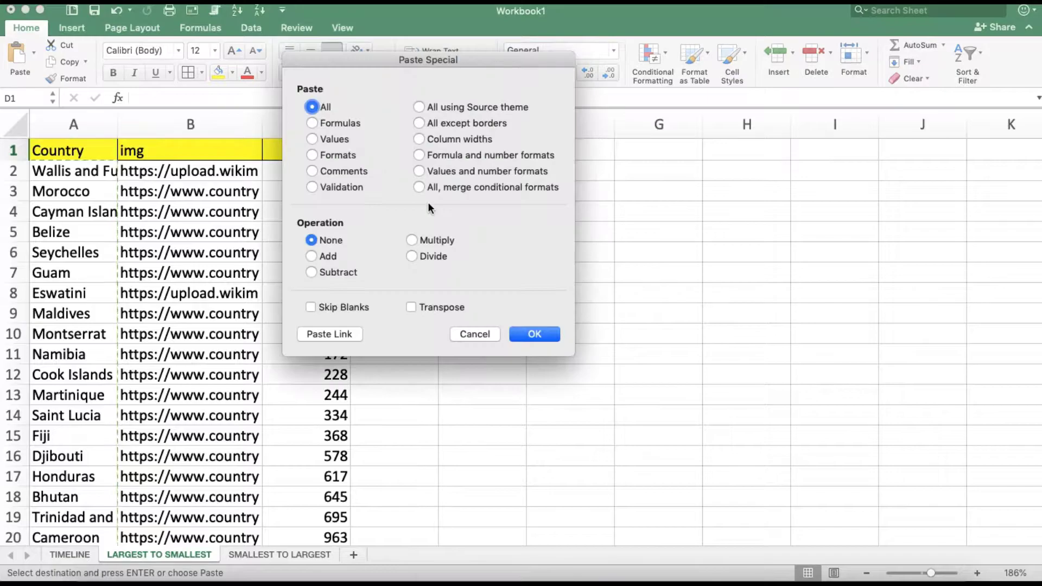
pyautogui.click(412, 307)
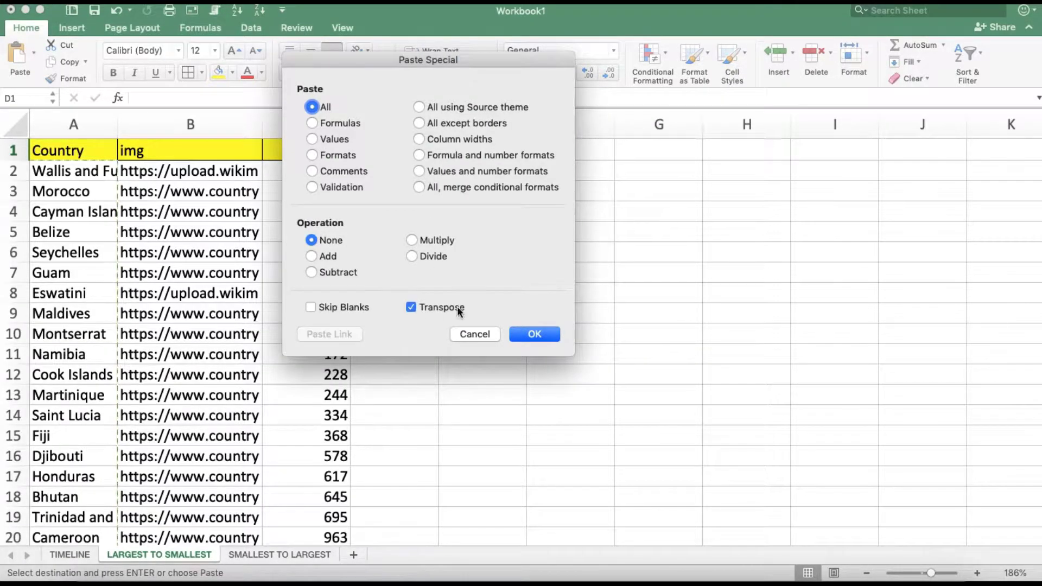
pyautogui.click(534, 334)
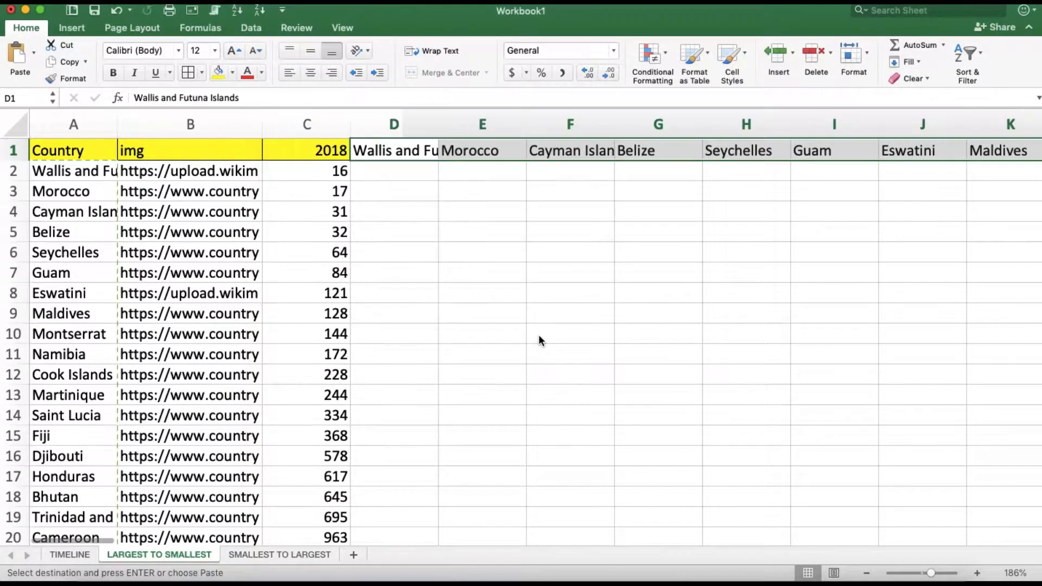
# - Start an IF formula in D2 whose logical test checks whether A2 equals D1
pyautogui.click(386, 156)
pyautogui.click(412, 183)
pyautogui.click(396, 167)
pyautogui.doubleClick(375, 166)
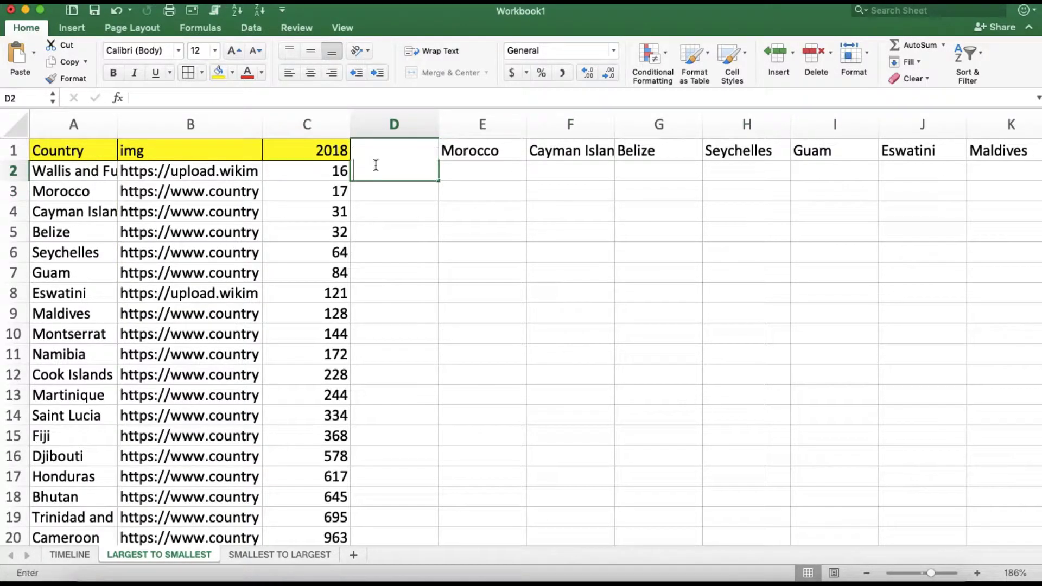
pyautogui.write('=ID')
pyautogui.press('BackSpace')
pyautogui.write('F')
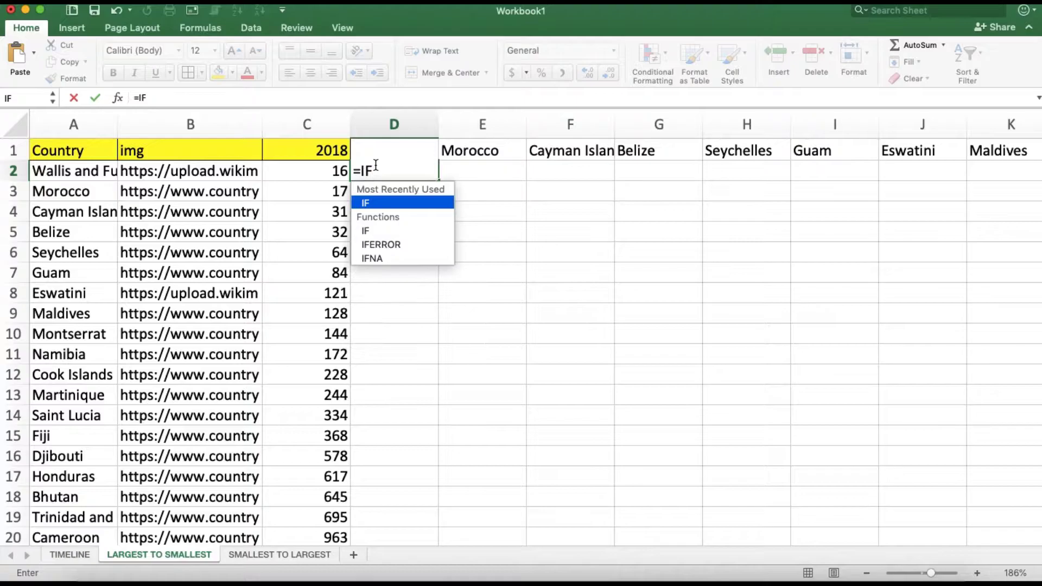
pyautogui.write('(')
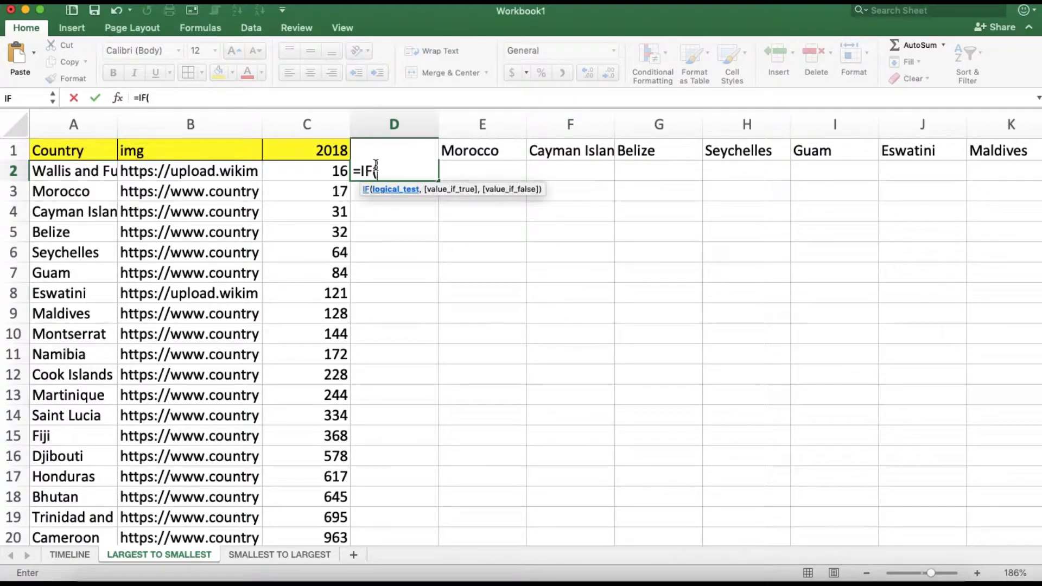
pyautogui.click(72, 172)
pyautogui.write('=')
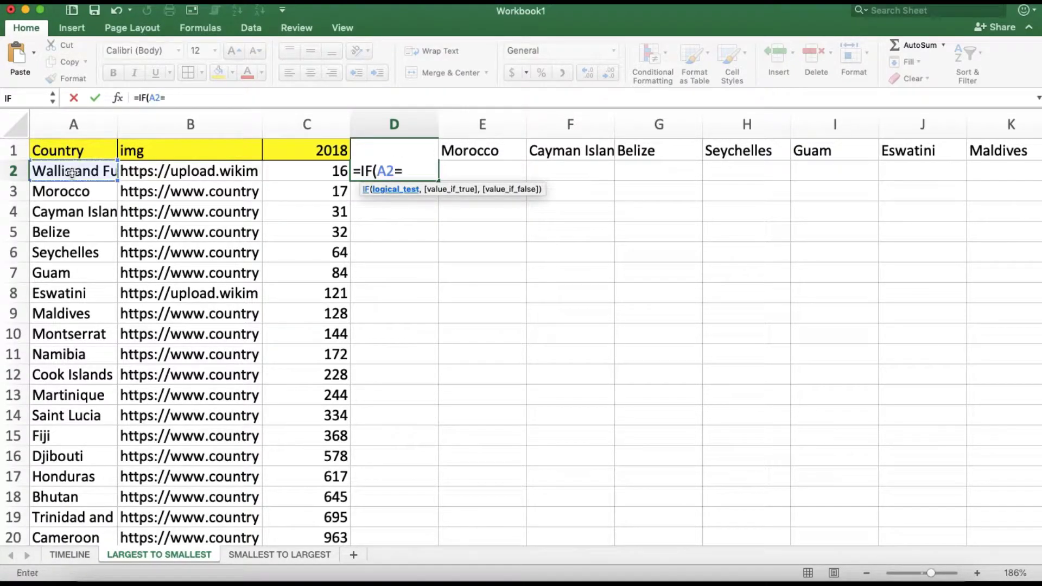
pyautogui.click(492, 143)
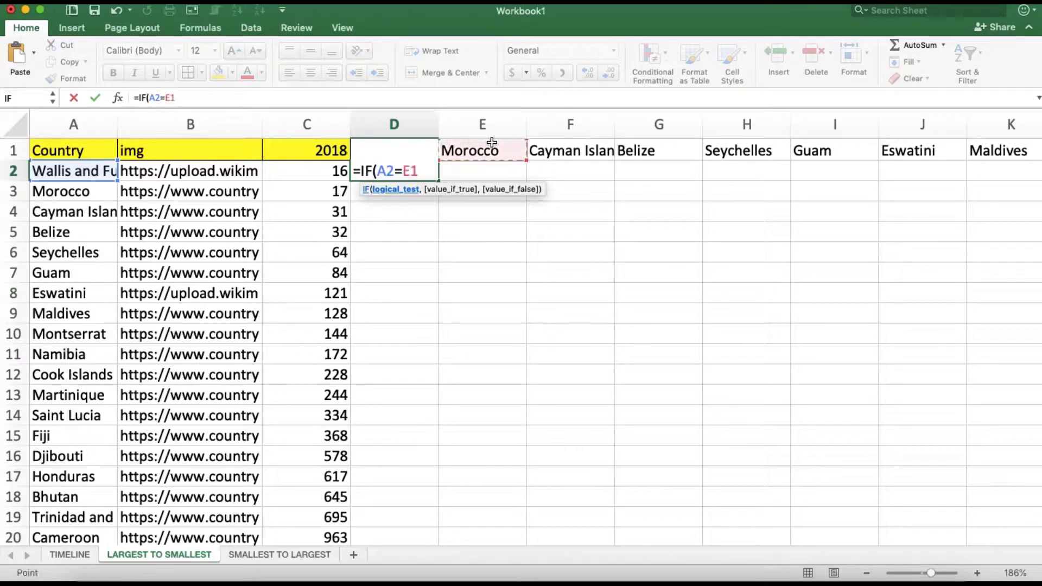
pyautogui.press('Left')
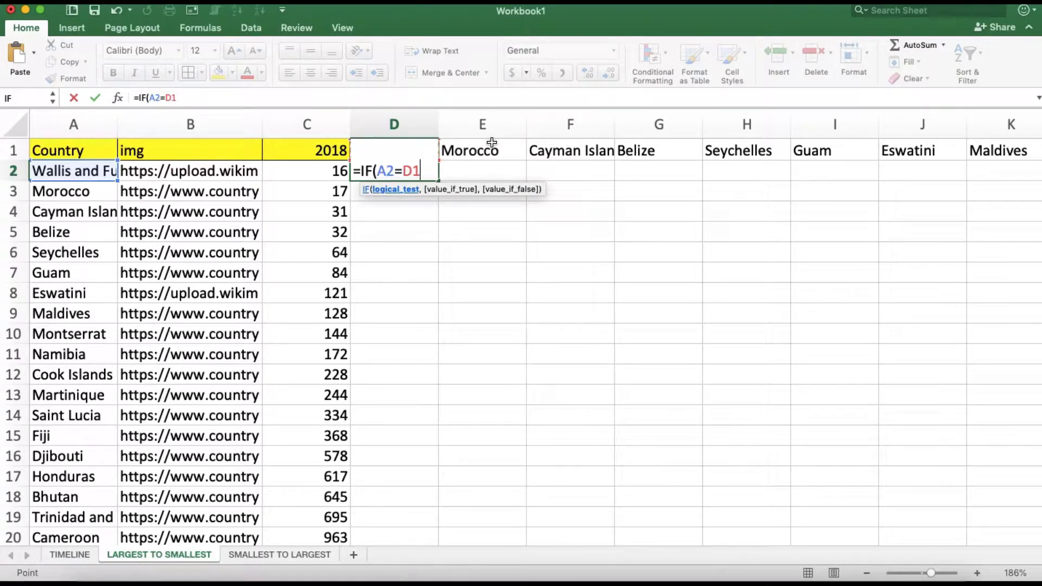
pyautogui.write(',')
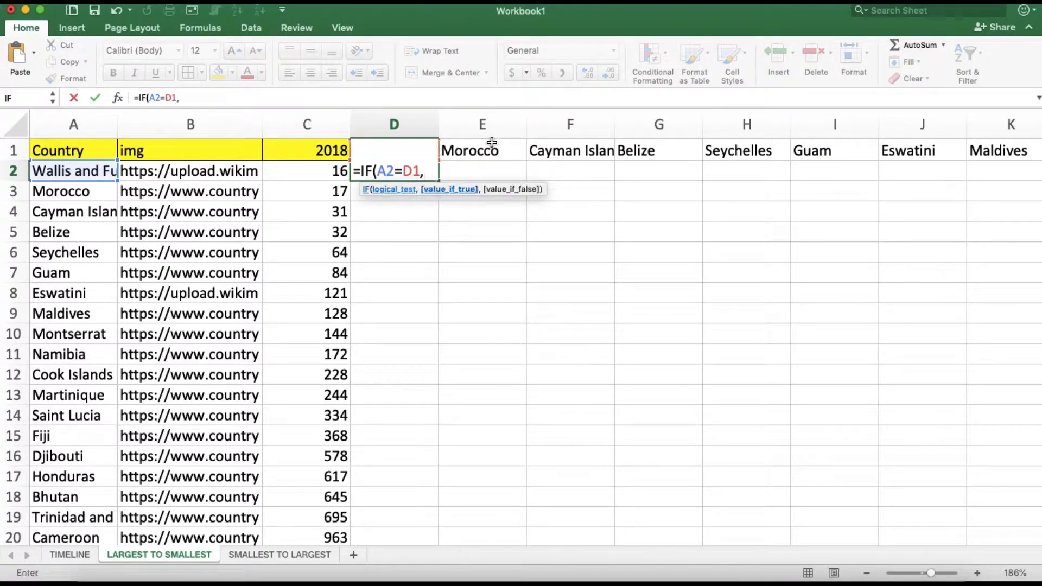
# - Complete the D2 formula as =IF(A2=D1,C2,""), giving C2 when true and an empty string when false
pyautogui.click(338, 171)
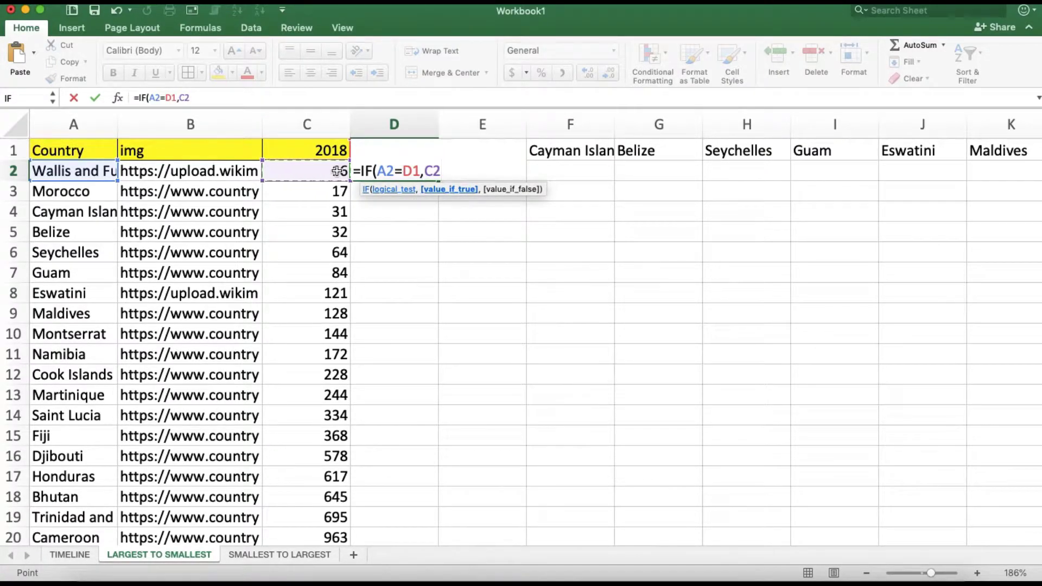
pyautogui.write(',')
pyautogui.write('""9')
pyautogui.press('BackSpace')
pyautogui.write('9')
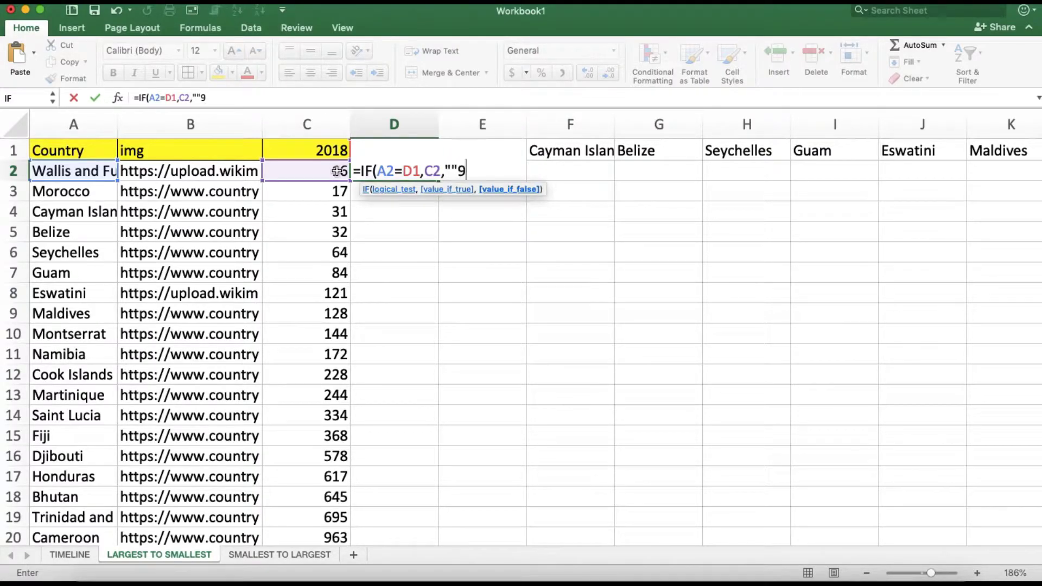
pyautogui.press('BackSpace')
pyautogui.write(')')
pyautogui.press('Return')
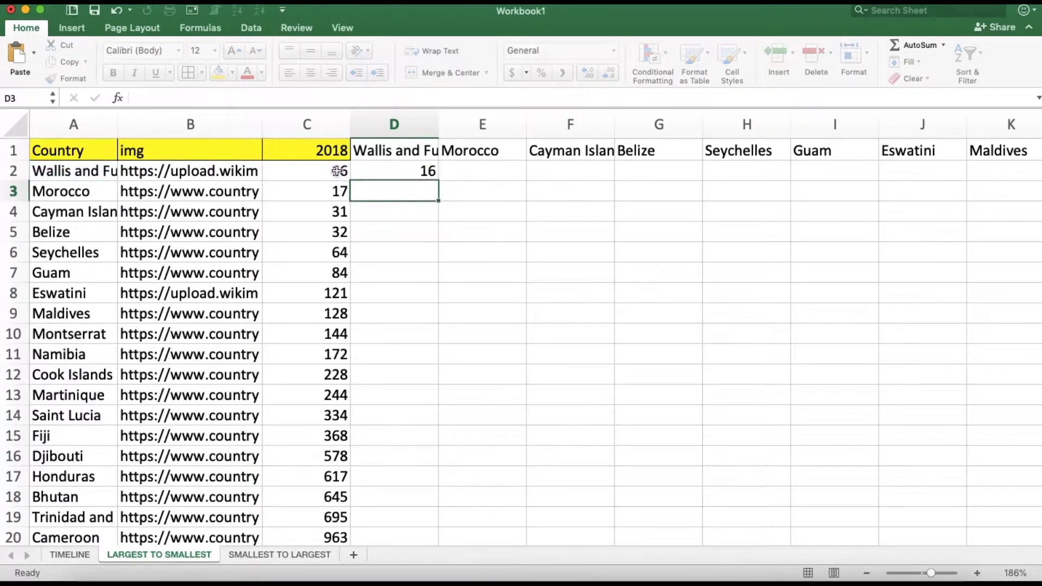
# - Edit the D2 formula to lock the country reference to its column as $A2
pyautogui.click(407, 171)
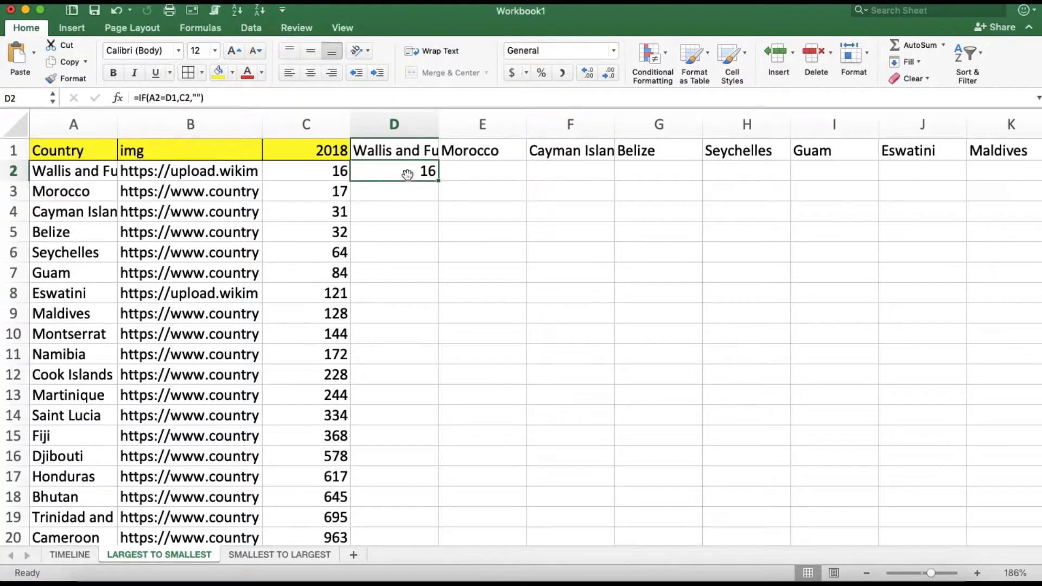
pyautogui.doubleClick(420, 172)
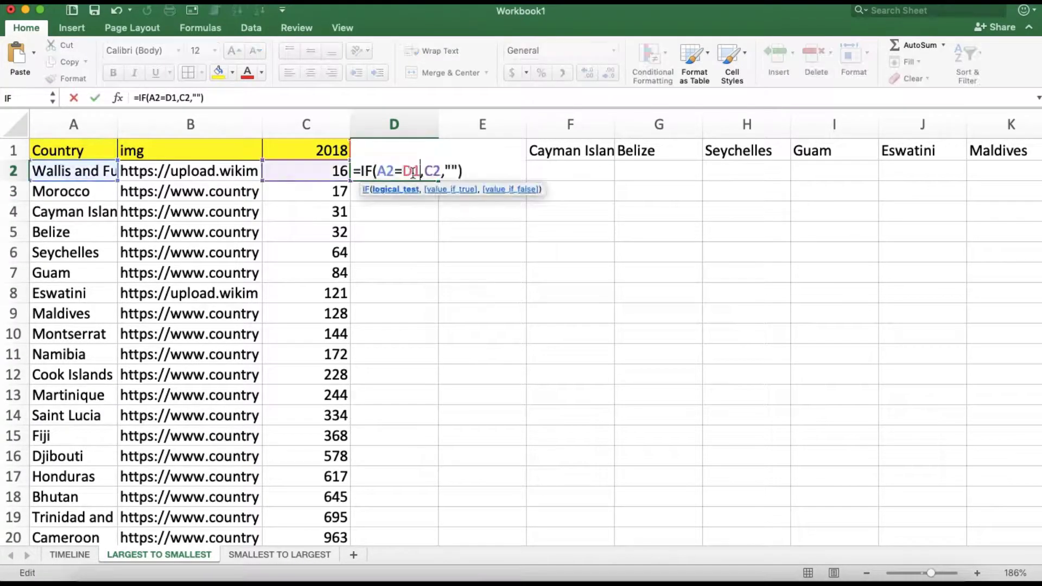
pyautogui.click(387, 171)
pyautogui.click(378, 171)
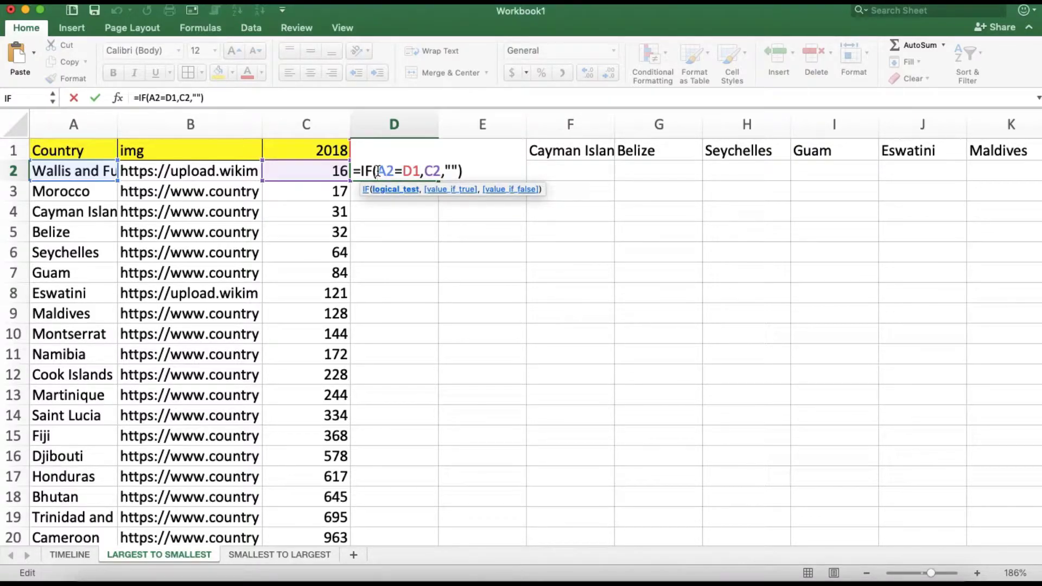
pyautogui.write('$')
# - Lock the header reference in the D2 formula to its row as D$1
pyautogui.press('Right')
pyautogui.press('Right')
pyautogui.press('Right')
pyautogui.press('Right')
pyautogui.press('Right')
pyautogui.press('Right')
pyautogui.press('Right')
pyautogui.press('Right')
pyautogui.press('Left')
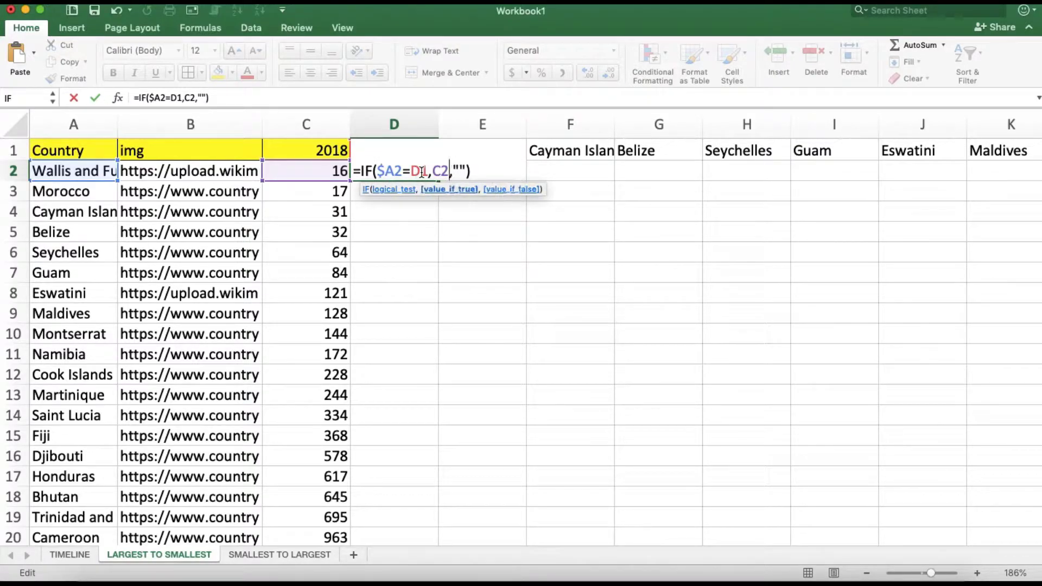
pyautogui.press('Left')
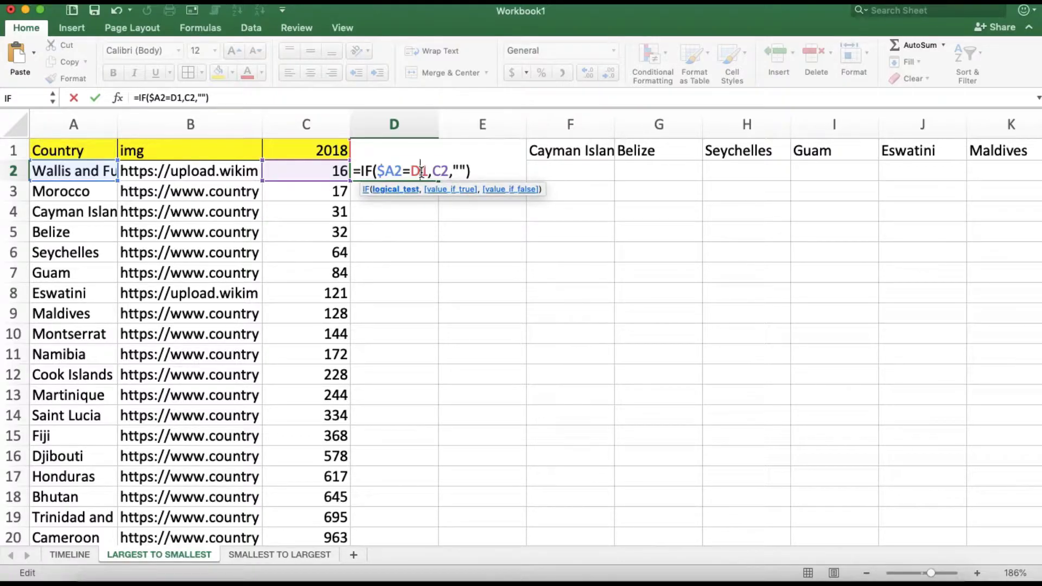
pyautogui.write('$')
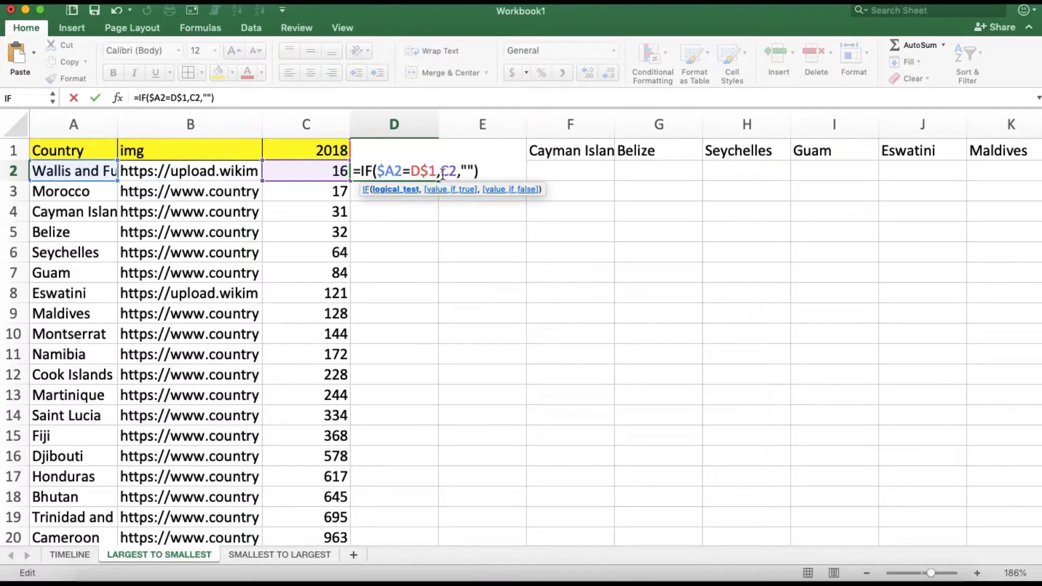
# - Lock the value reference to its column as $C2 and accept the formula =IF($A2=D$1,$C2,"") in D2
pyautogui.press('End')
pyautogui.press('Left')
pyautogui.press('Left')
pyautogui.press('Left')
pyautogui.press('Left')
pyautogui.press('Left')
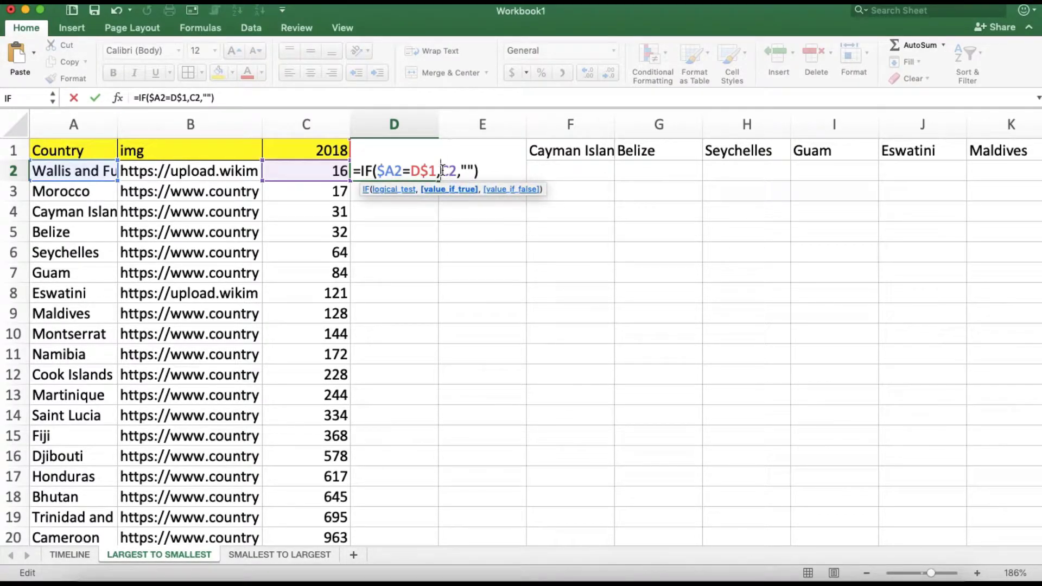
pyautogui.press('Left')
pyautogui.write('$')
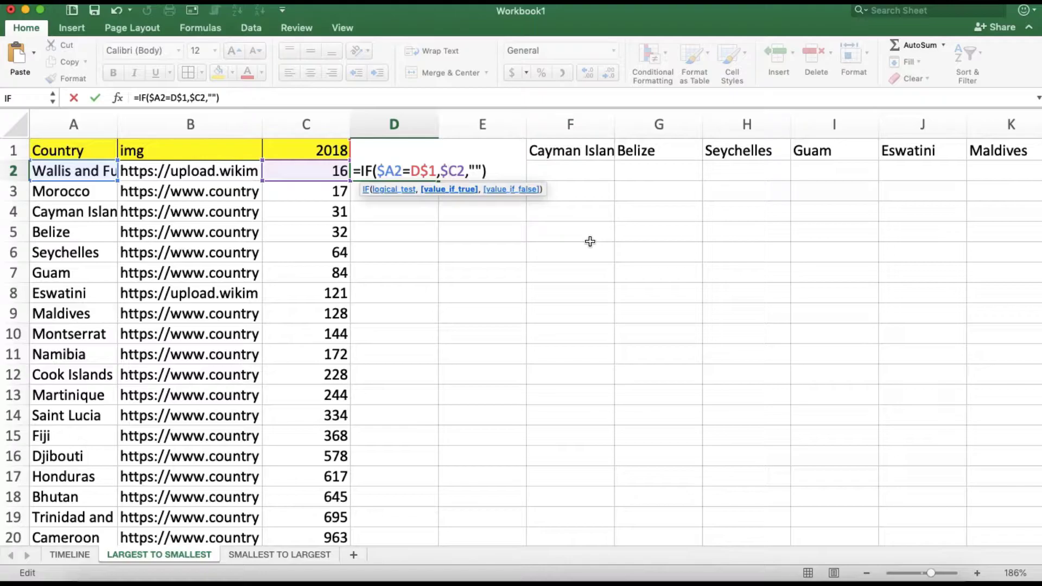
pyautogui.press('Return')
pyautogui.click(409, 169)
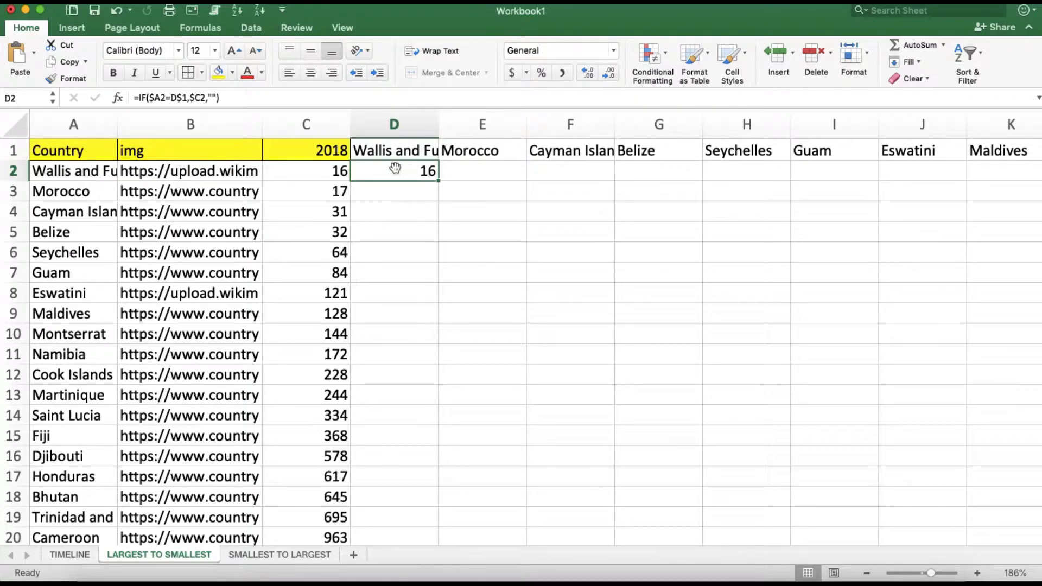
pyautogui.click(408, 145)
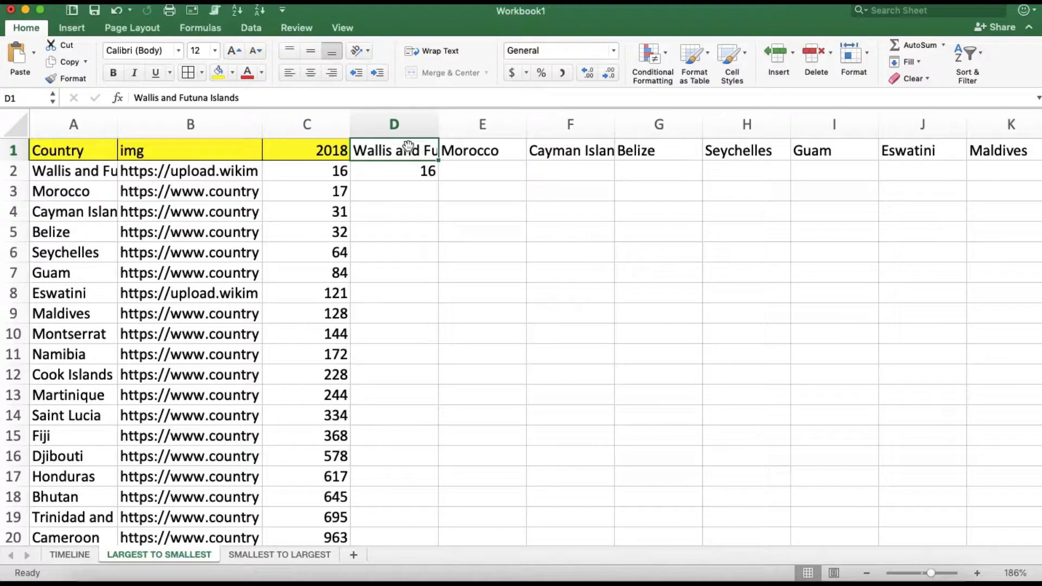
# - Enter 1 in DH2 below the last header, Togo, as an end marker and select row 2 back to column D
pyautogui.hotkey('ctrl', 'shift', 'Right')
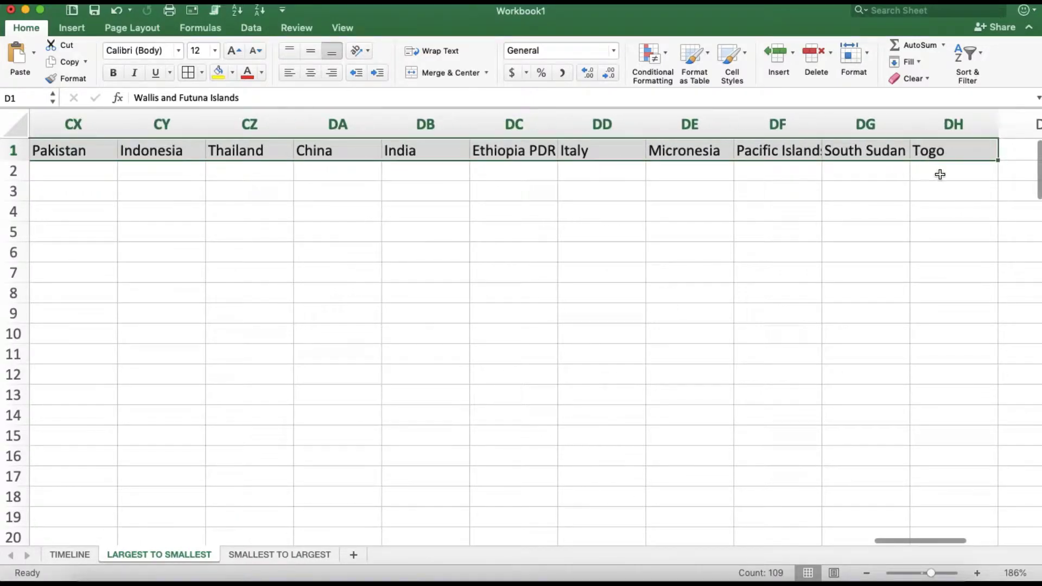
pyautogui.click(939, 175)
pyautogui.write('1')
pyautogui.click(950, 176)
pyautogui.click(939, 202)
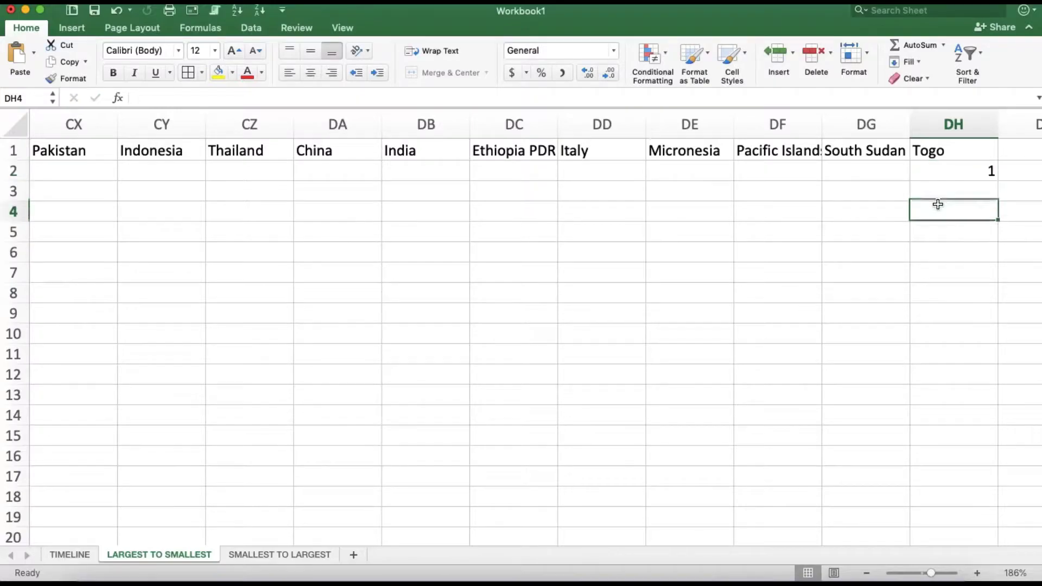
pyautogui.click(971, 168)
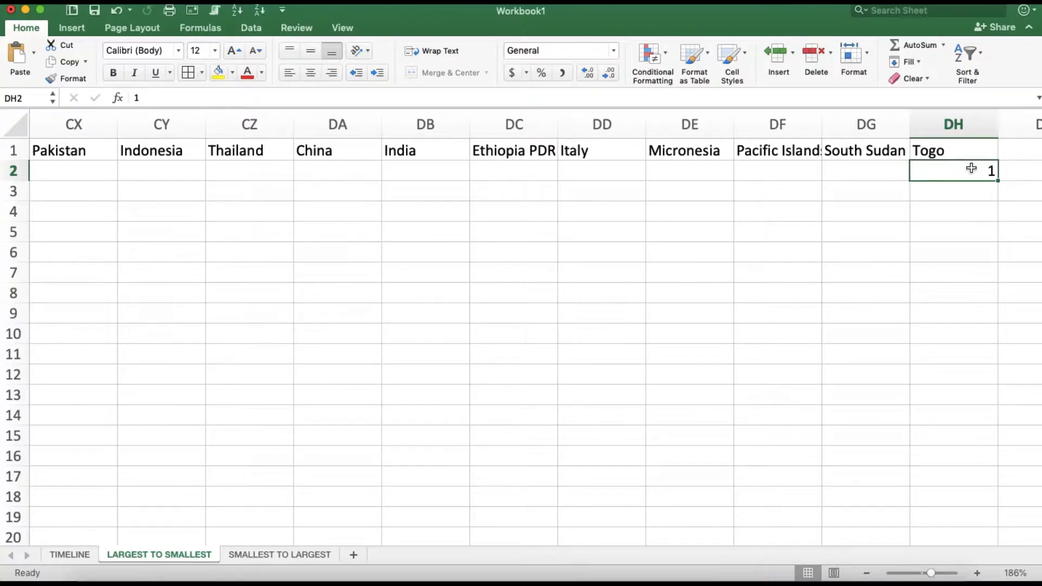
pyautogui.press('super+shift+Left')
pyautogui.hscroll(-3, 396, 226)
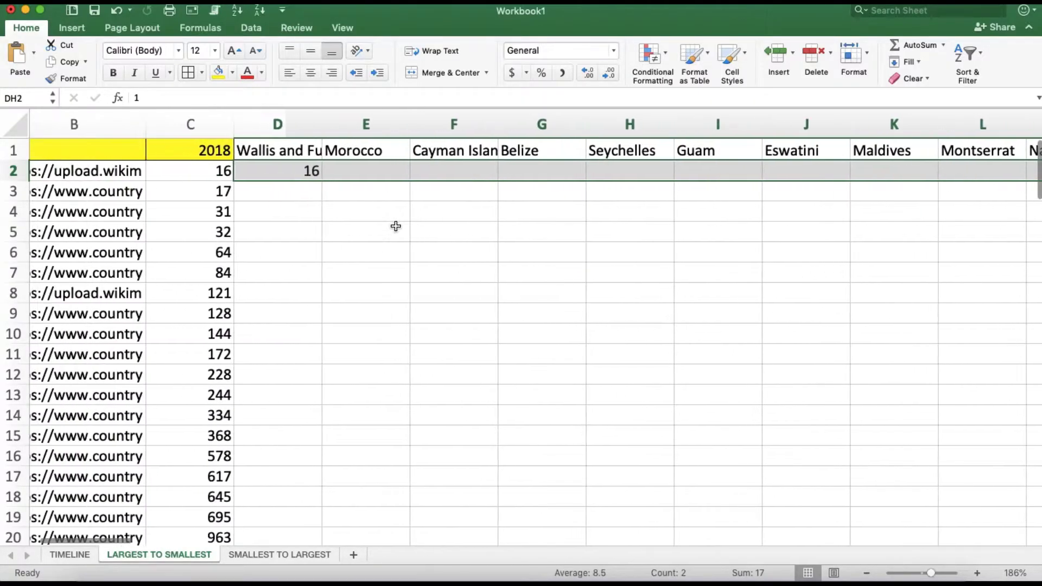
# - Enter 7 in D104, beside India's 2018 value, to mark the last data row
pyautogui.click(219, 172)
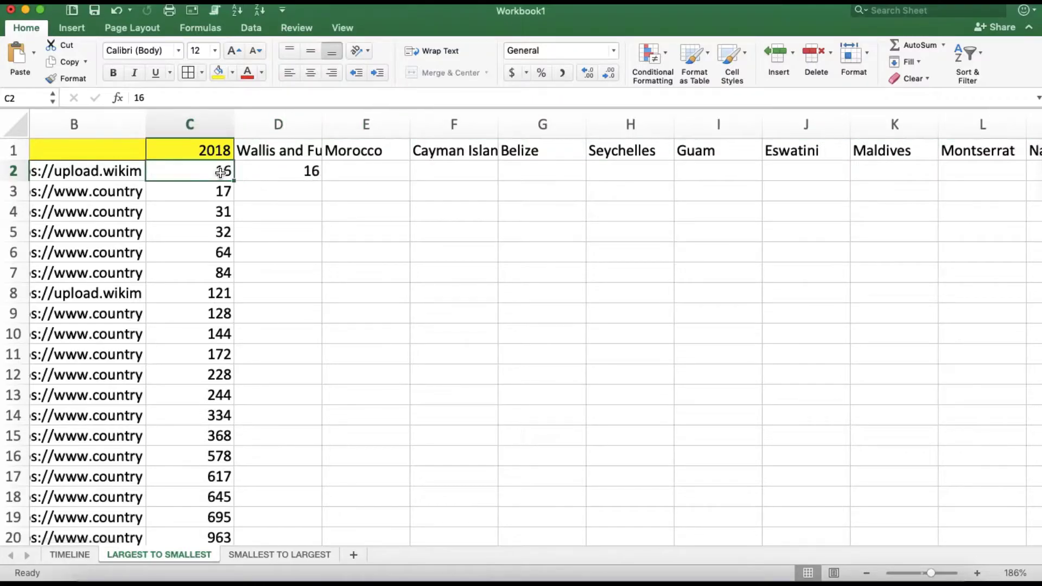
pyautogui.press('super+shift+Down')
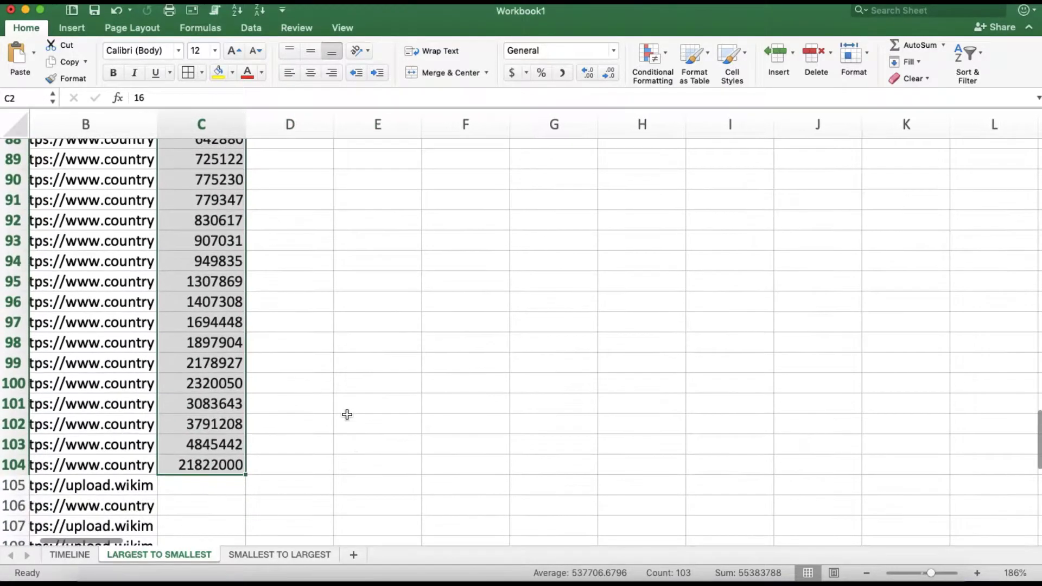
pyautogui.scroll(-2, 303, 429)
pyautogui.click(293, 363)
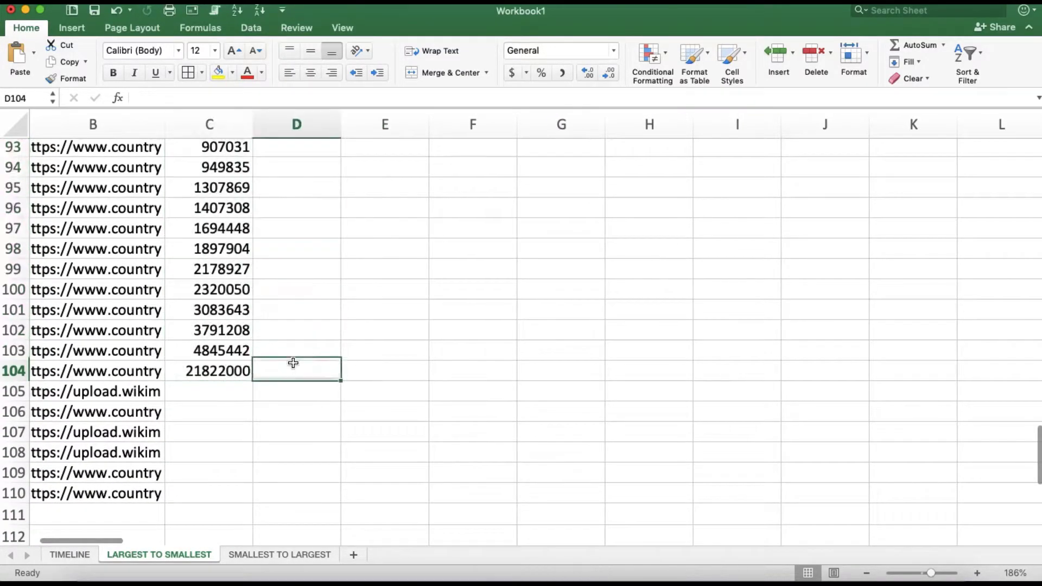
pyautogui.write('7')
pyautogui.press('Return')
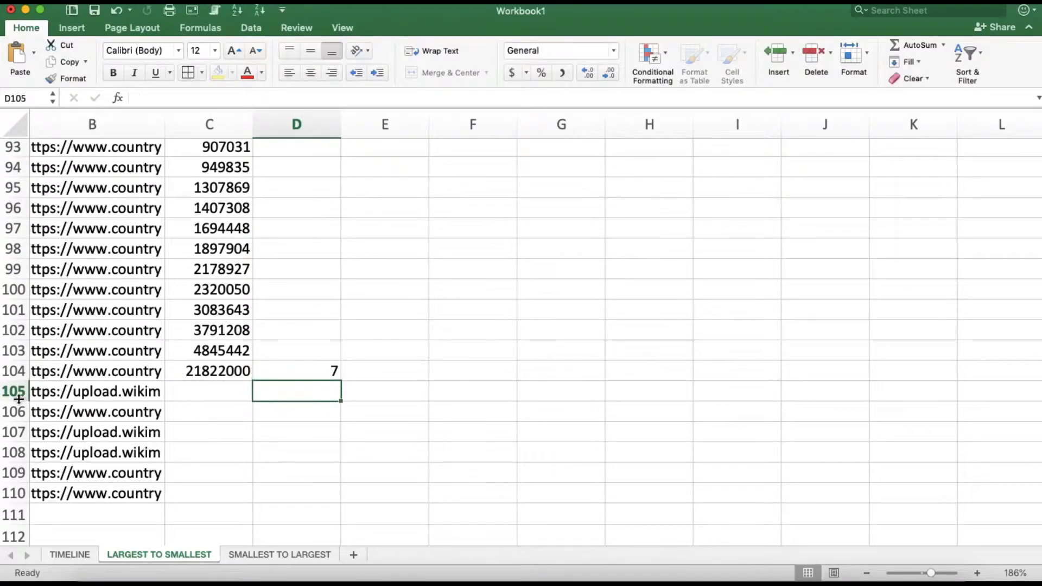
# - Delete rows 105 to 110, from Ethiopia PDR to Togo, which have no 2018 value
pyautogui.moveTo(9, 391); pyautogui.dragTo(11, 492)
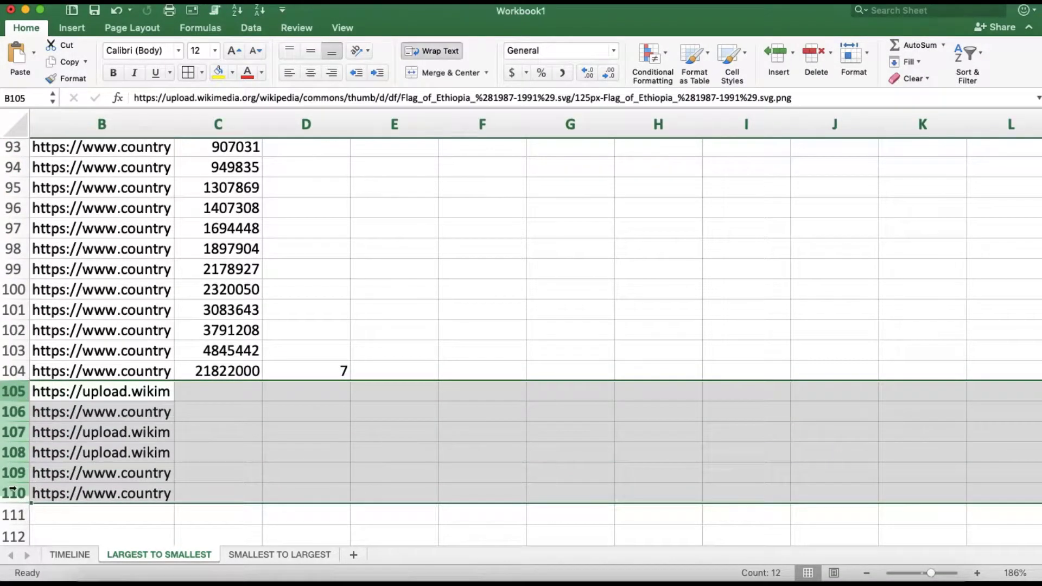
pyautogui.hscroll(-3, 88, 458)
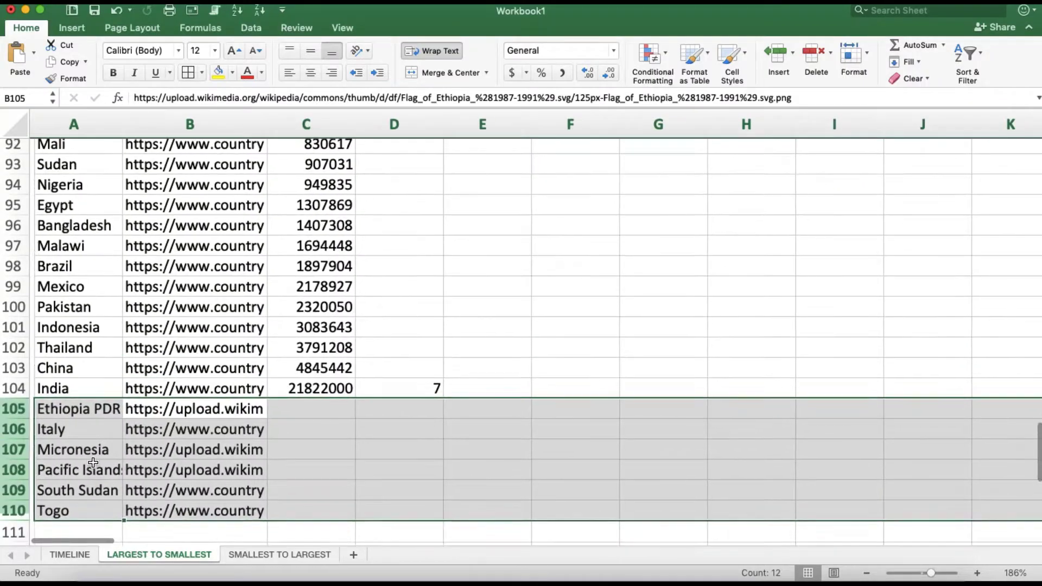
pyautogui.scroll(-2, 93, 462)
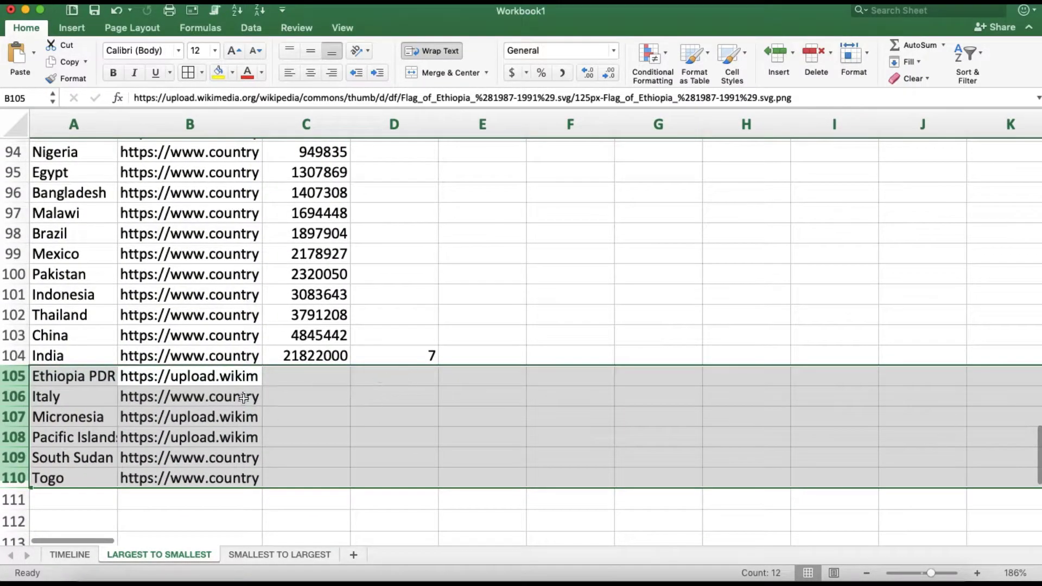
pyautogui.rightClick(6, 404)
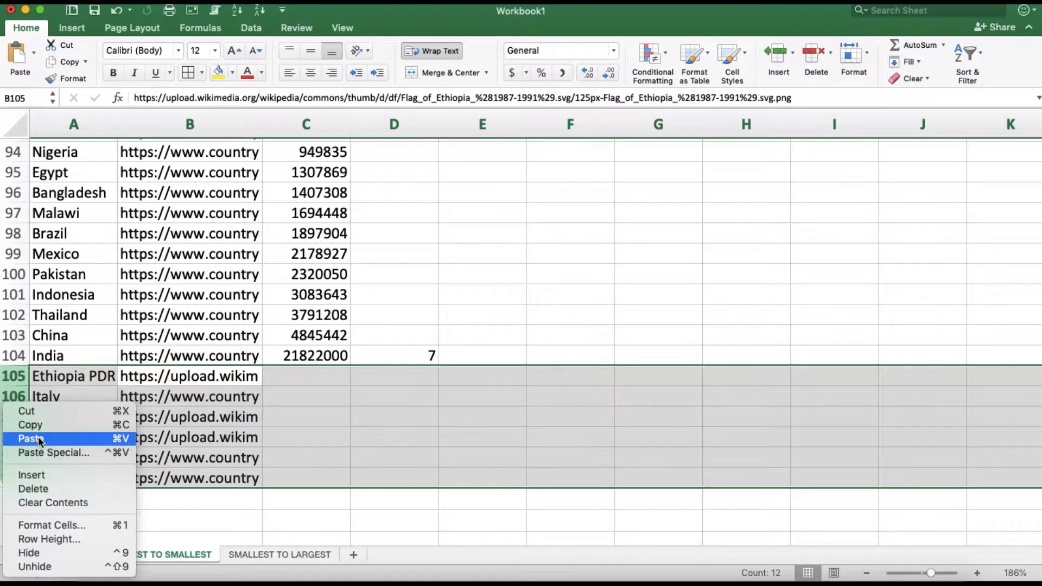
pyautogui.click(38, 489)
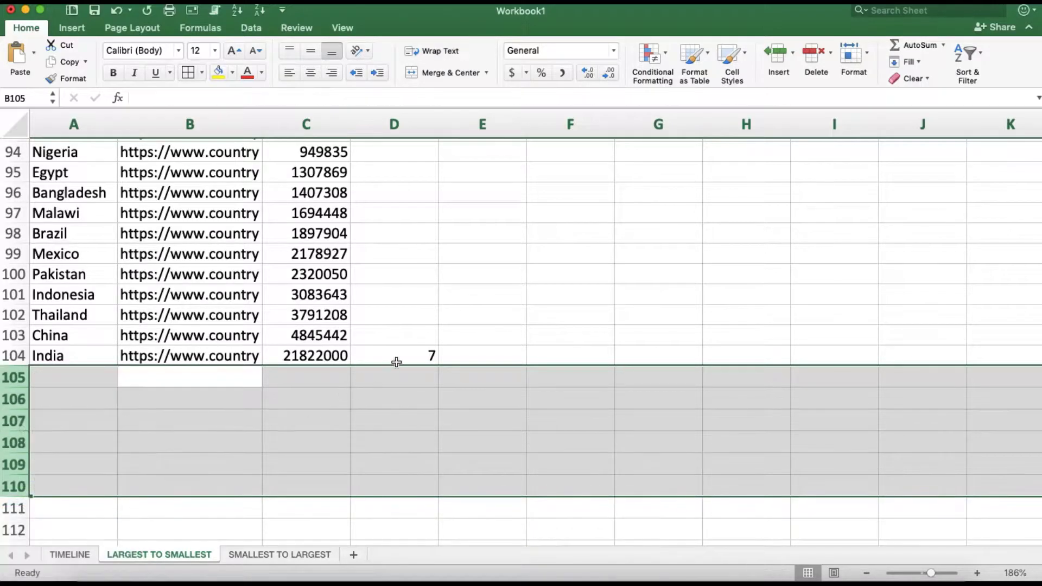
# - Copy the IF formula from D2 into the whole range D2:DH104
pyautogui.click(413, 350)
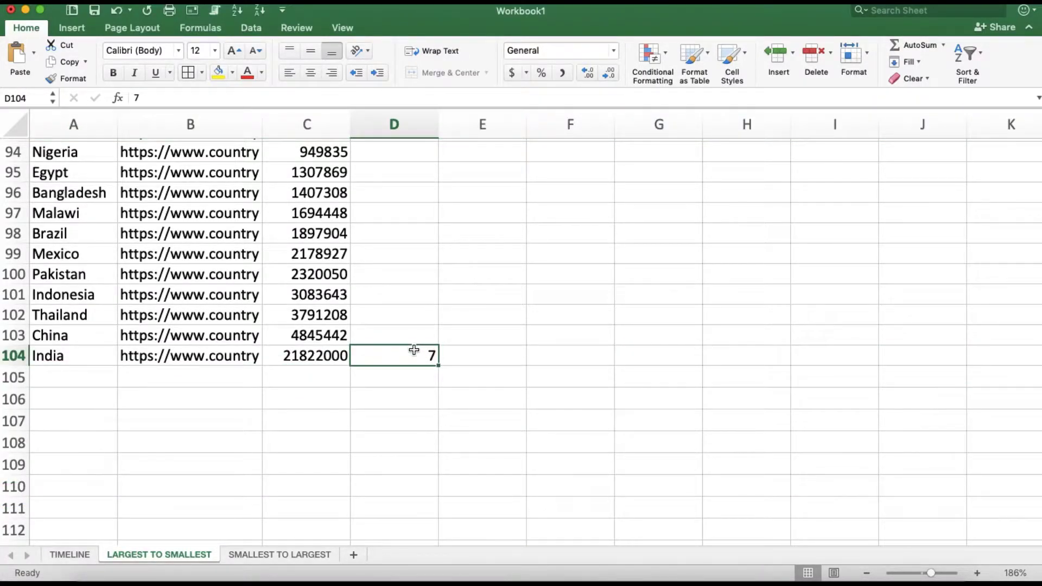
pyautogui.scroll(20, 414, 349)
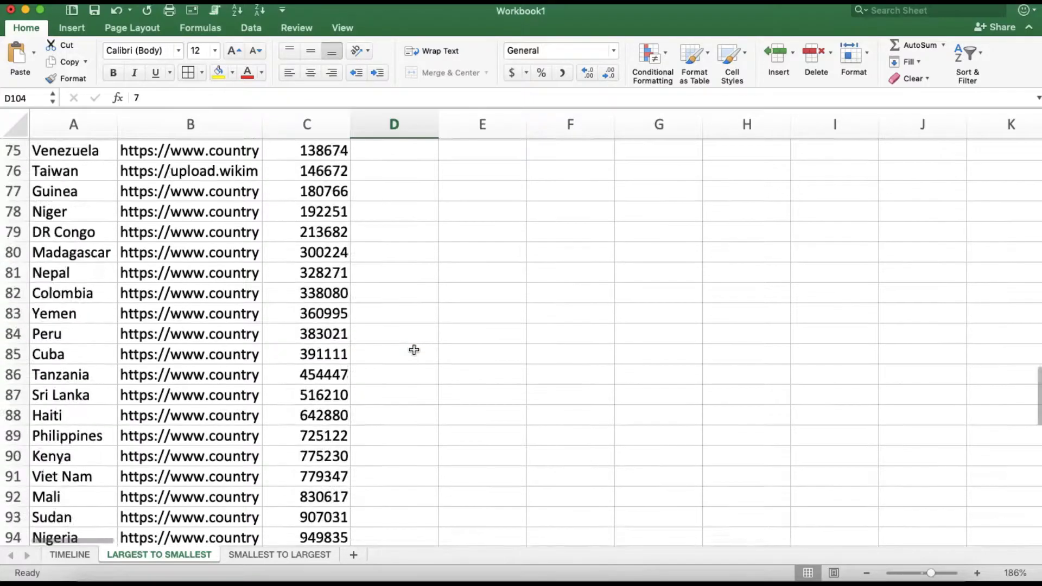
pyautogui.click(408, 171)
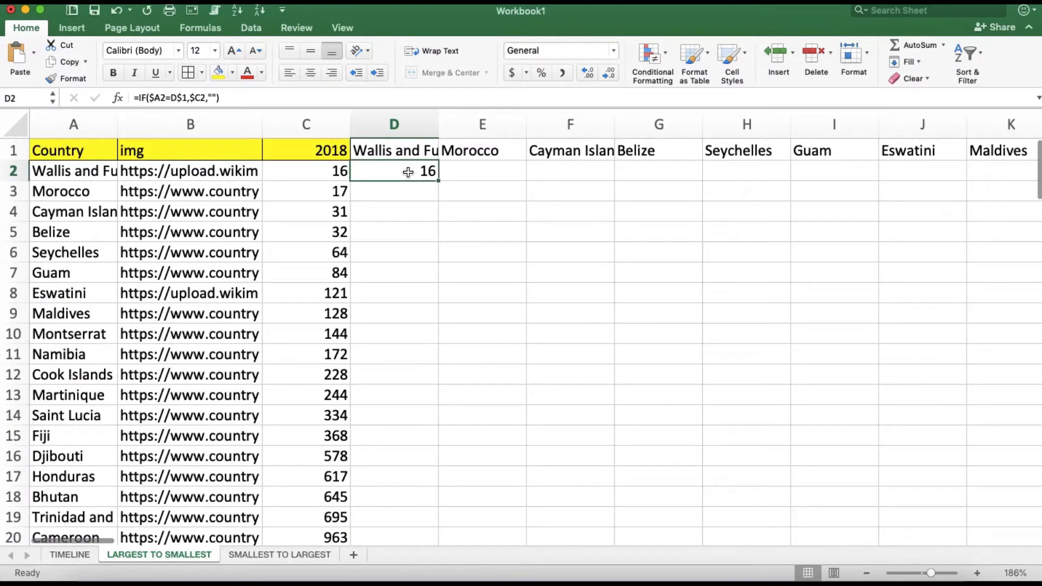
pyautogui.press('super+c')
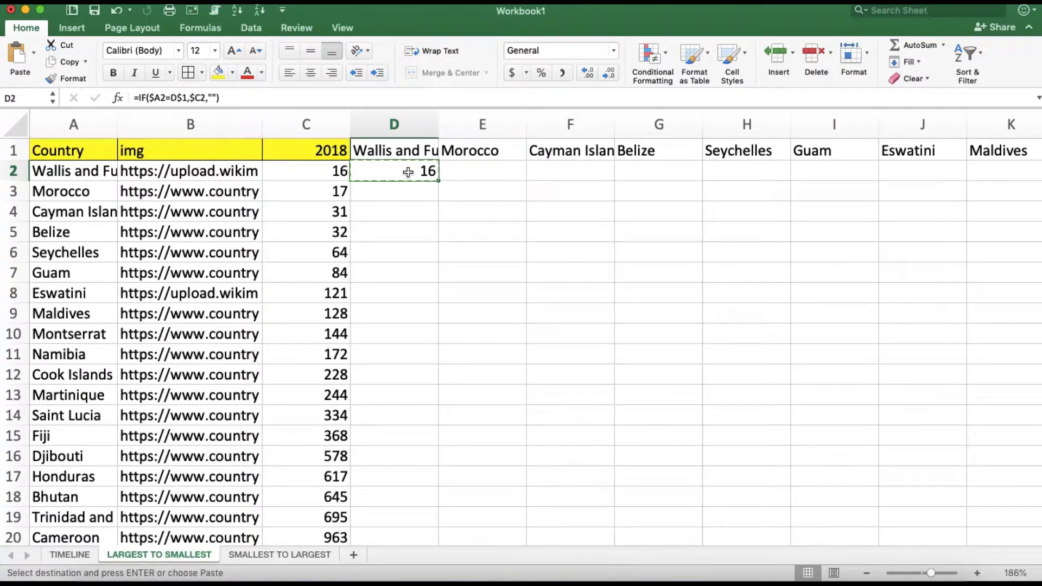
pyautogui.press('super+shift+Right')
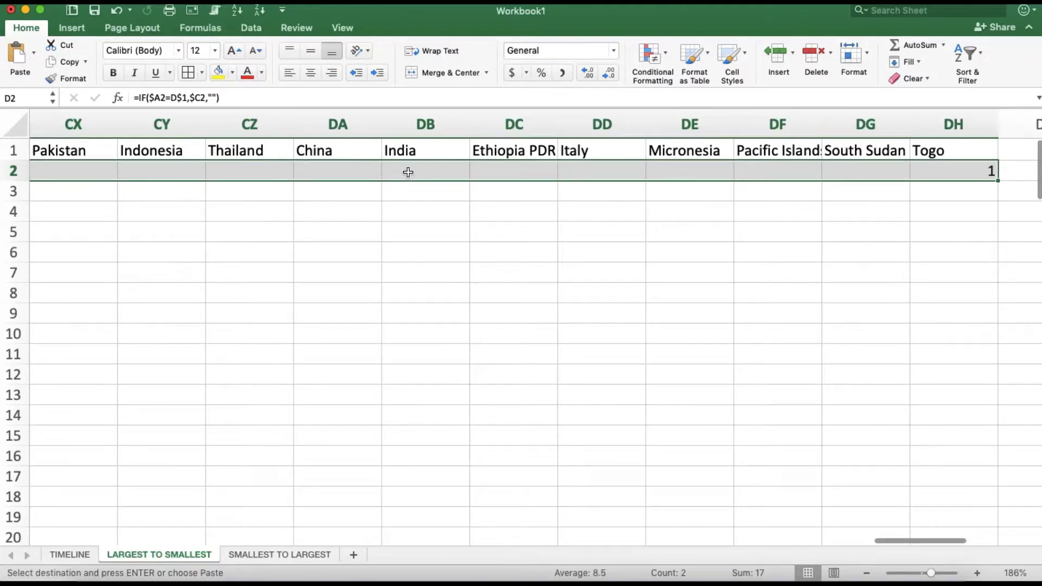
pyautogui.press('super+shift+Down')
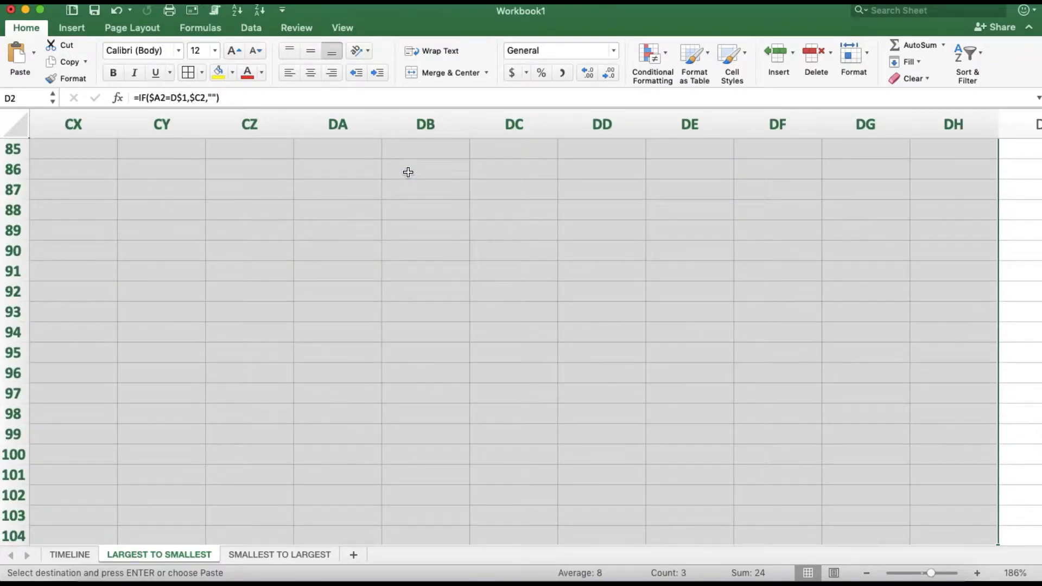
pyautogui.press('super+v')
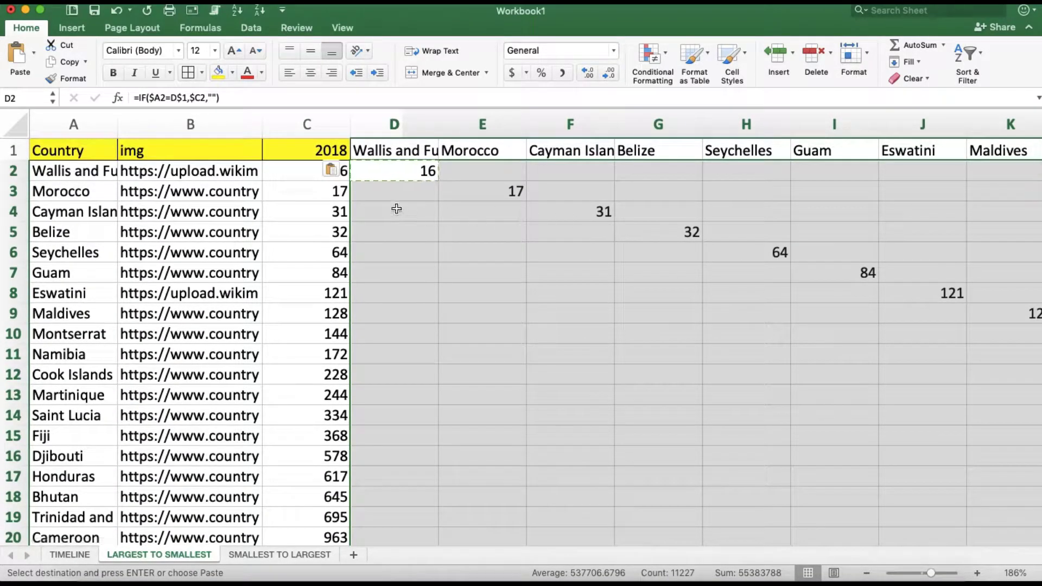
# - Examine the spread values against the 2018 column, from cells D2 to H6 across to the last country columns
pyautogui.click(341, 211)
pyautogui.click(325, 125)
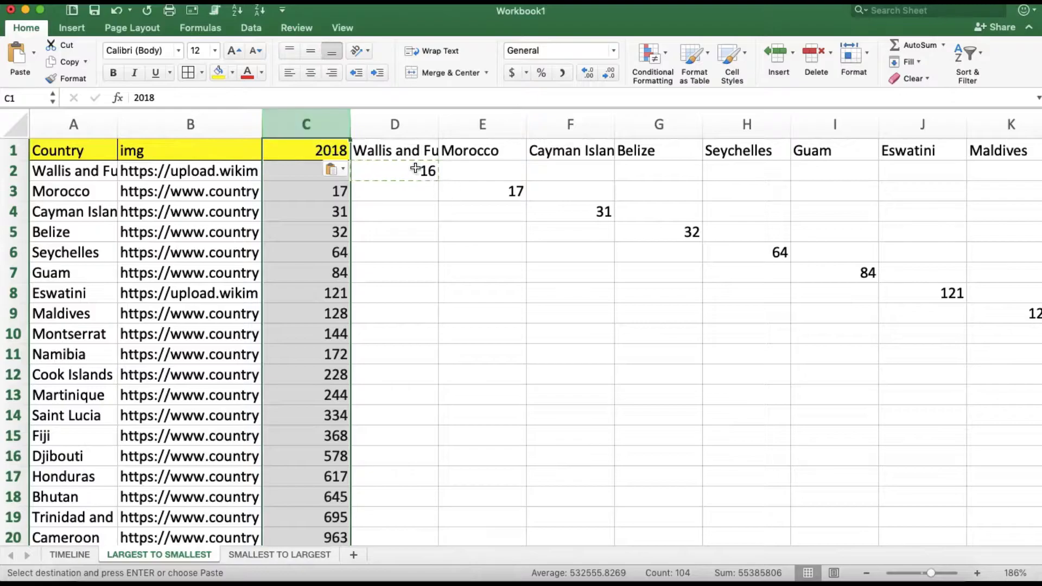
pyautogui.click(415, 168)
pyautogui.click(504, 197)
pyautogui.click(597, 206)
pyautogui.click(684, 233)
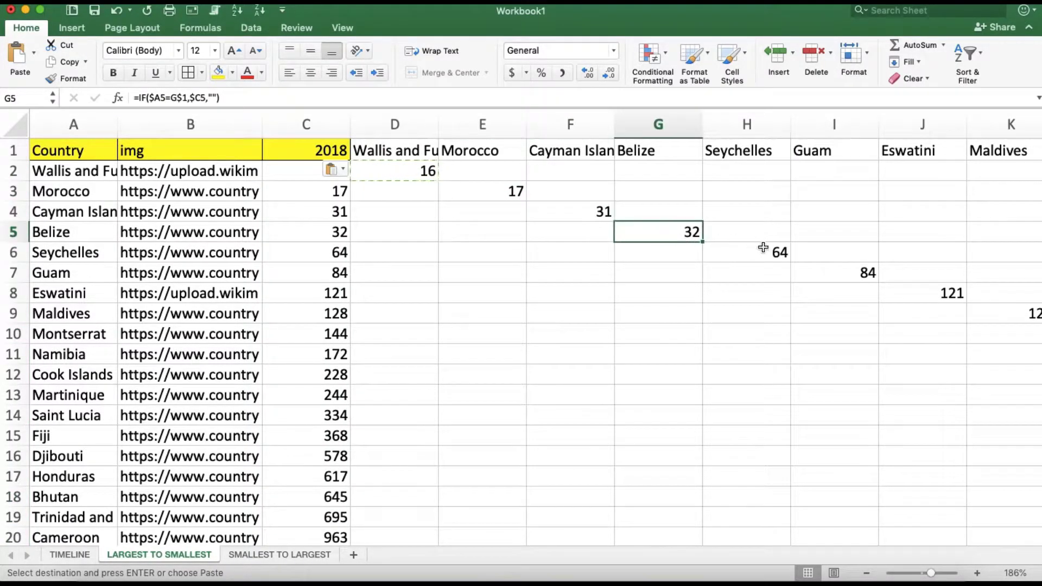
pyautogui.click(763, 247)
pyautogui.hscroll(20, 762, 248)
pyautogui.hscroll(20, 763, 248)
pyautogui.hscroll(-20, 763, 248)
pyautogui.hscroll(10, 763, 248)
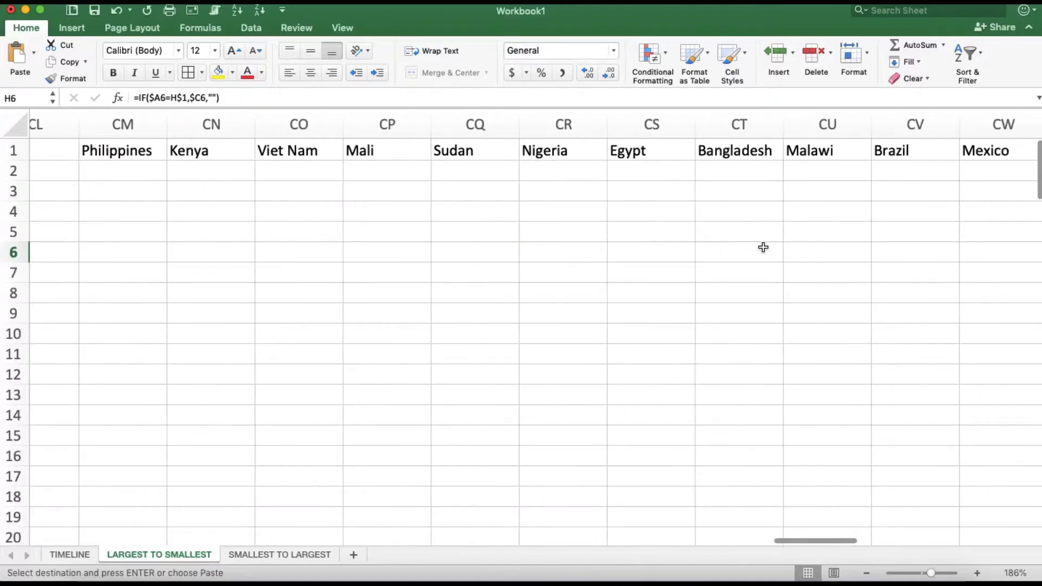
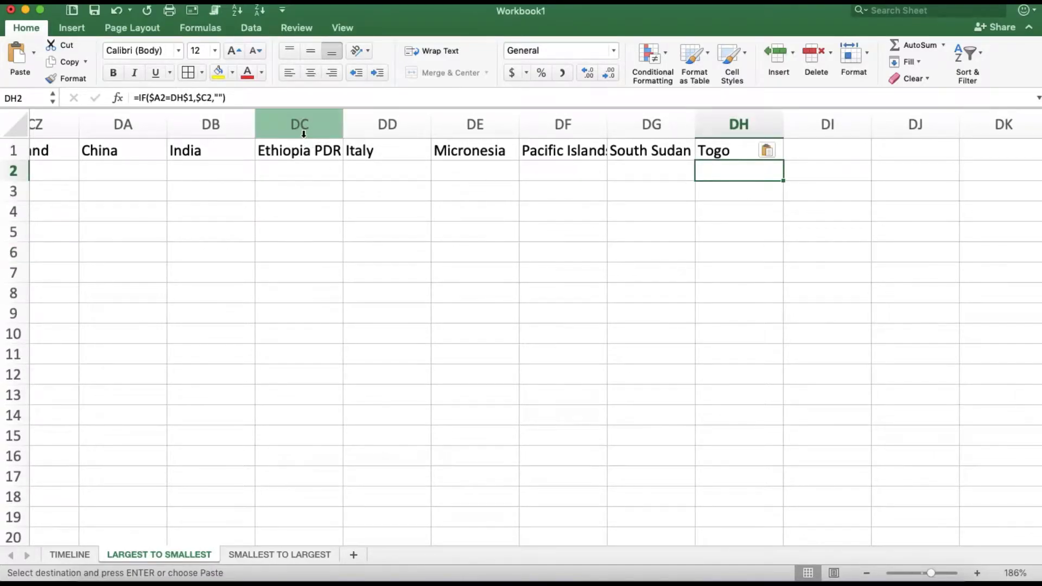
# - Delete columns DC to DH, from Ethiopia PDR to Togo
pyautogui.moveTo(301, 126); pyautogui.dragTo(689, 125)
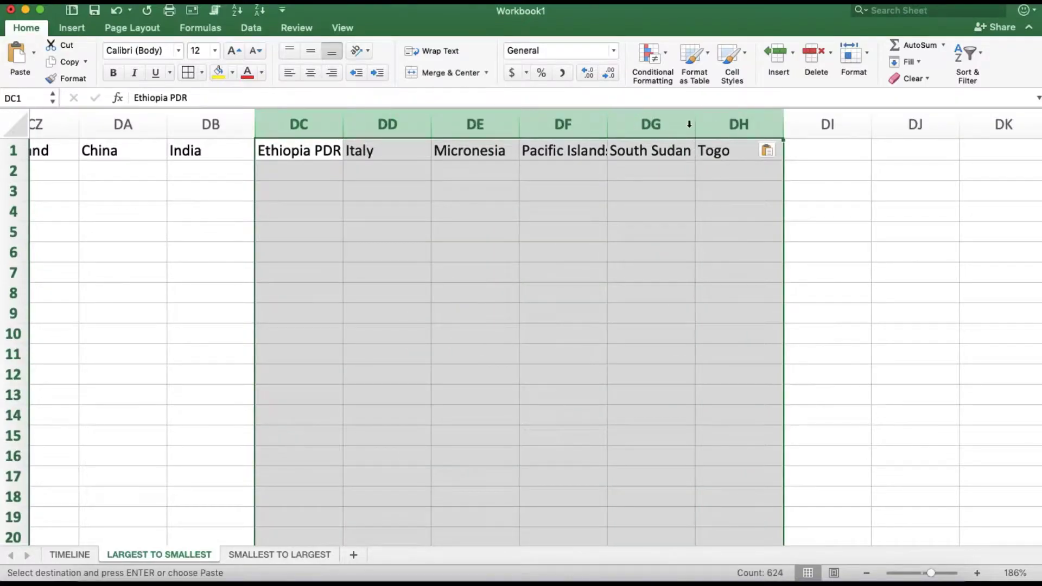
pyautogui.rightClick(541, 124)
pyautogui.click(568, 210)
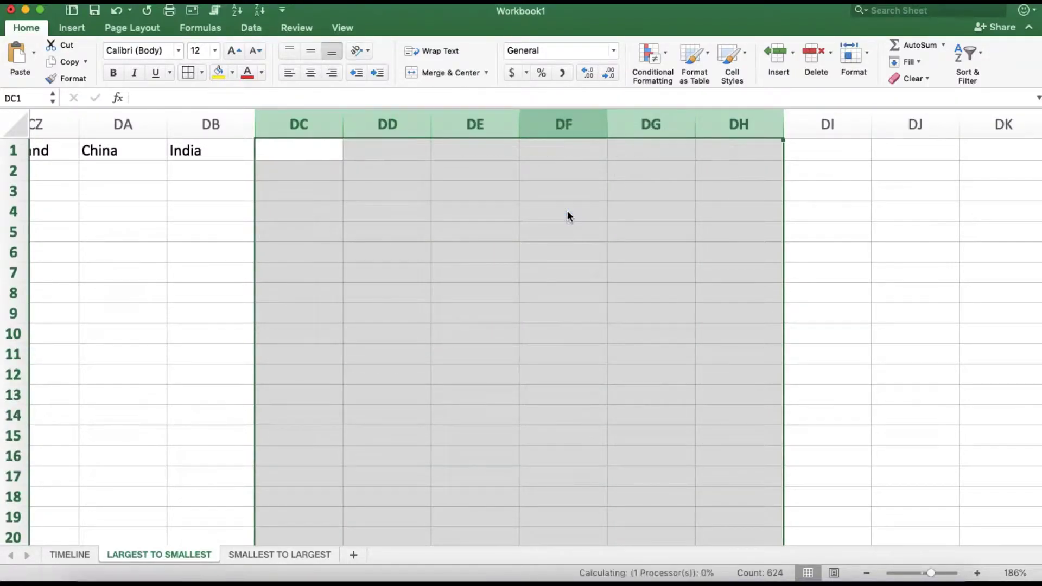
# - Check the India column down to its value in row 104 and copy the whole column DB into DC
pyautogui.click(209, 145)
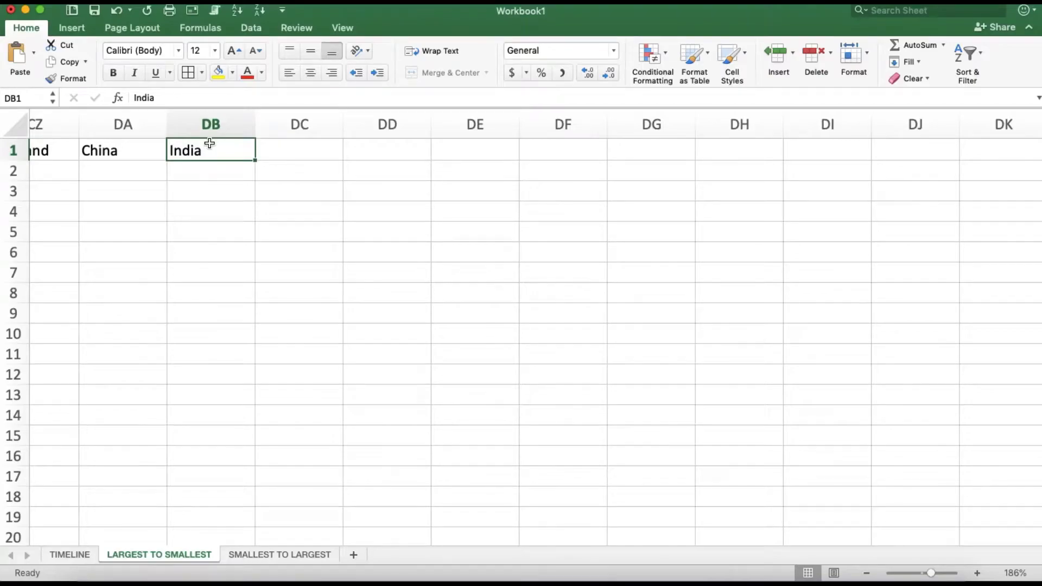
pyautogui.press('super+shift+Down')
pyautogui.scroll(-2, 299, 380)
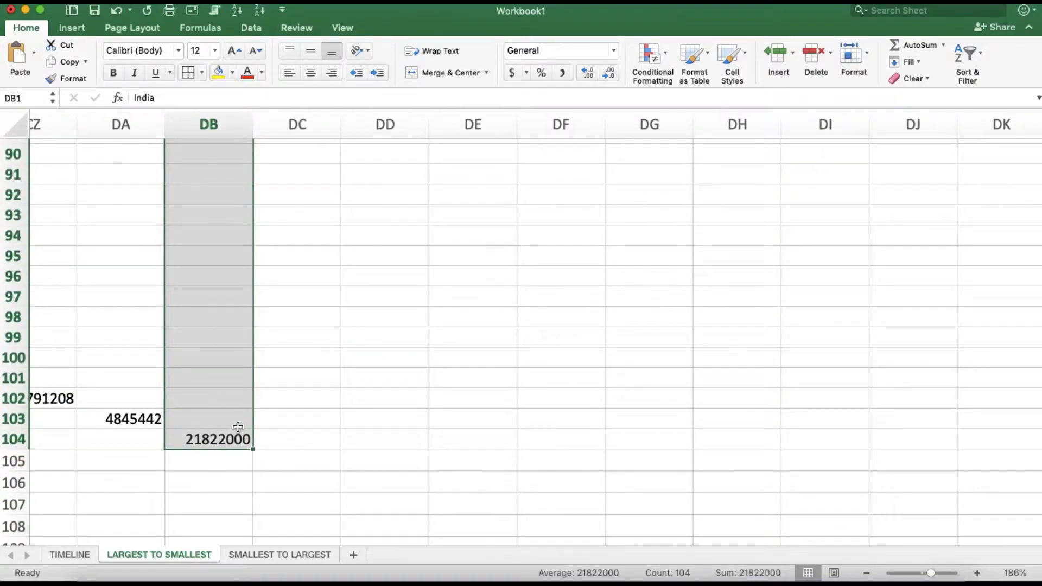
pyautogui.scroll(15, 238, 426)
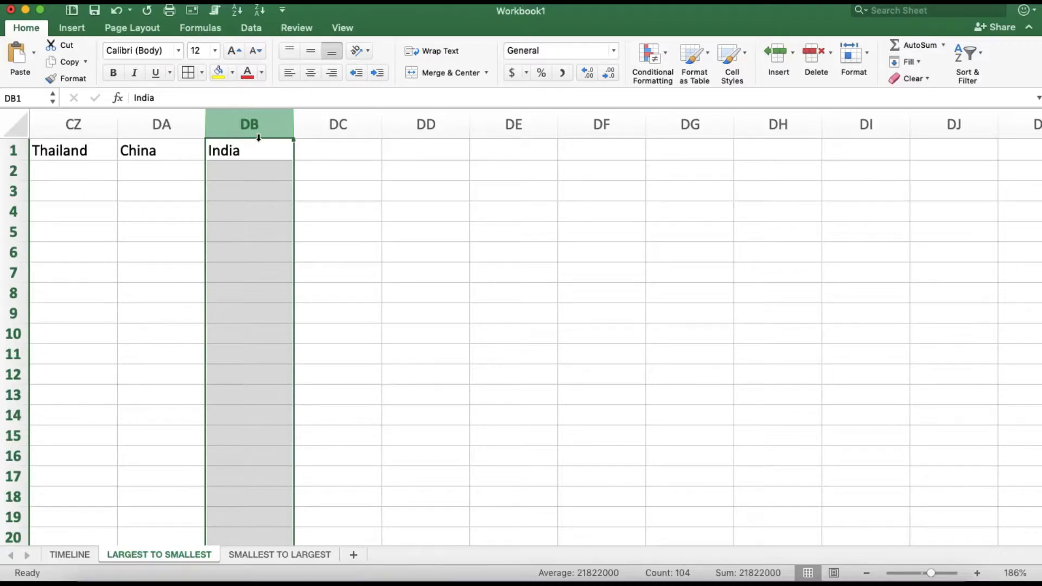
pyautogui.press('super+c')
pyautogui.click(310, 125)
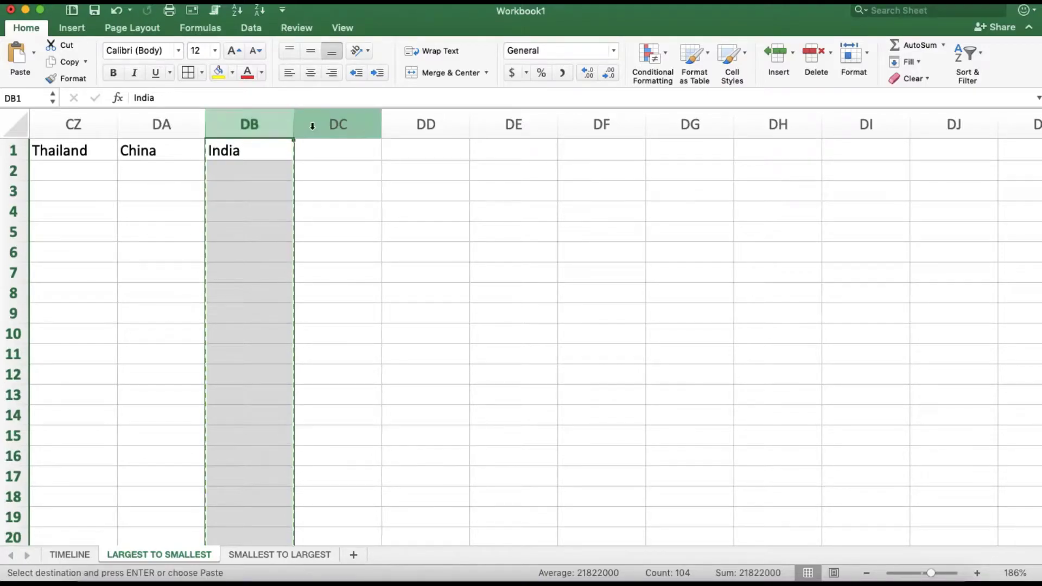
pyautogui.press('super+v')
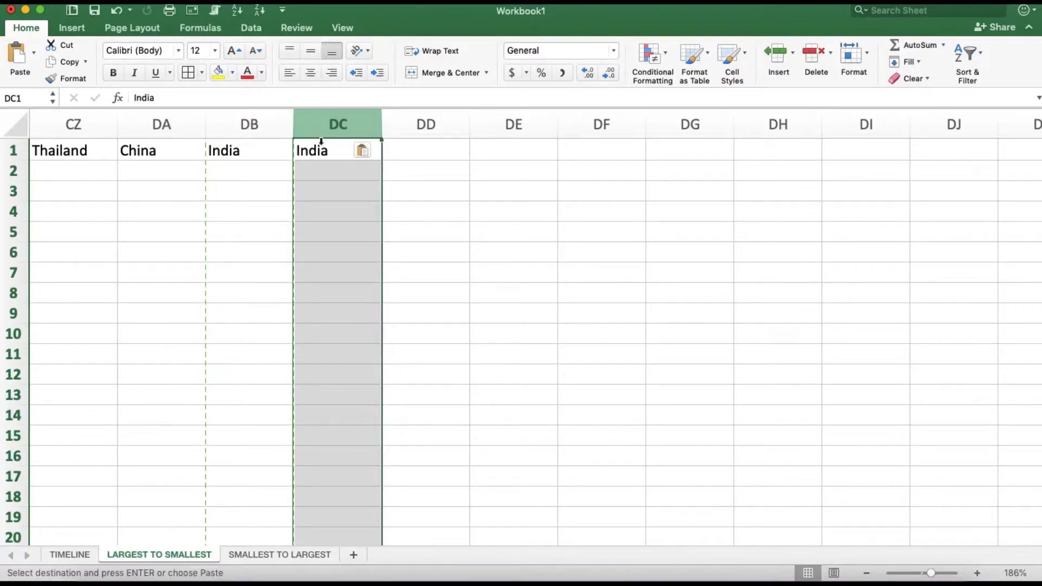
# - Compare the original India header in DB1 with its copy in DC1 and return to the first columns
pyautogui.click(244, 151)
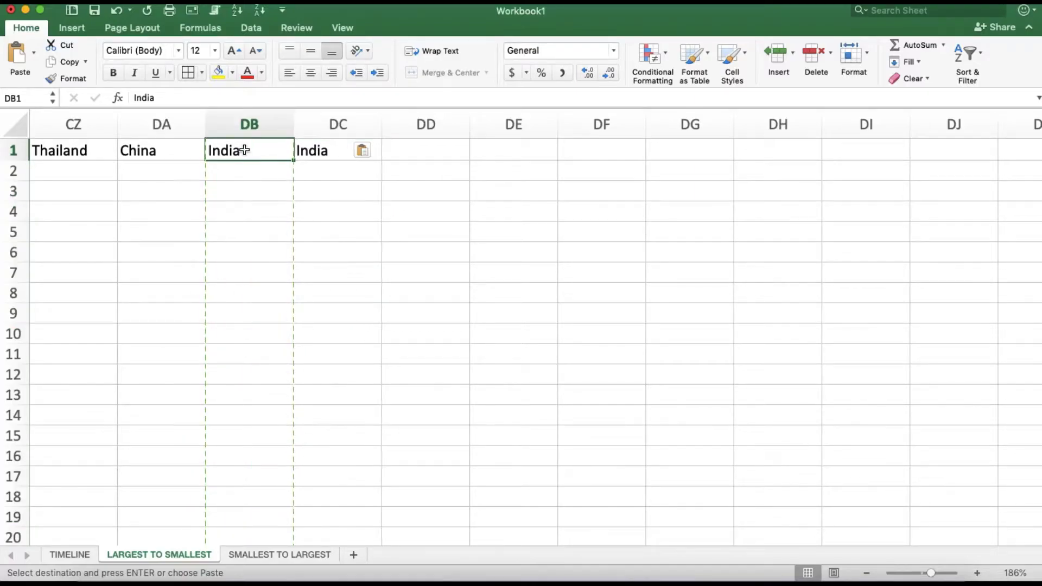
pyautogui.click(314, 148)
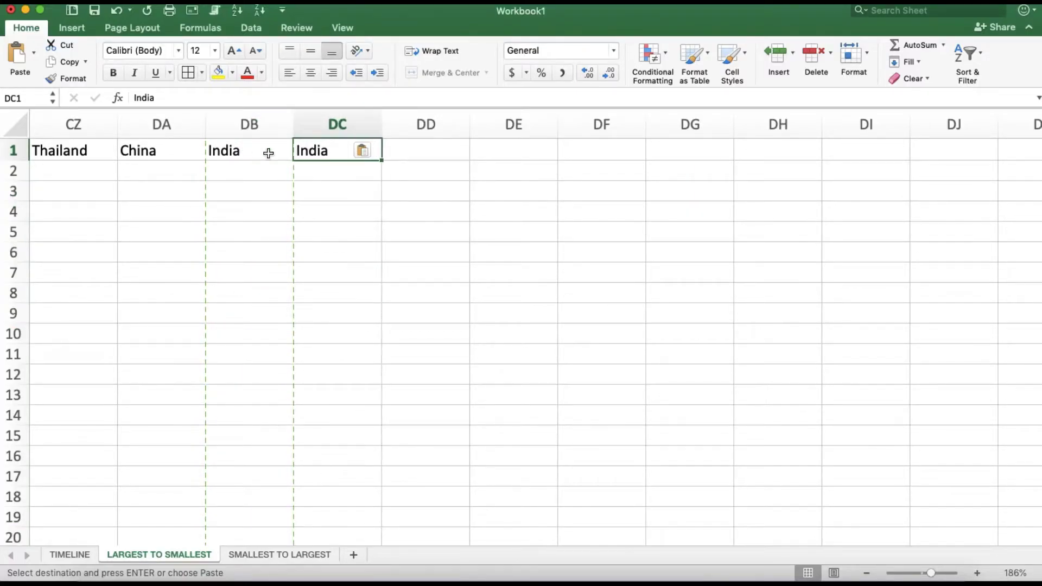
pyautogui.click(254, 152)
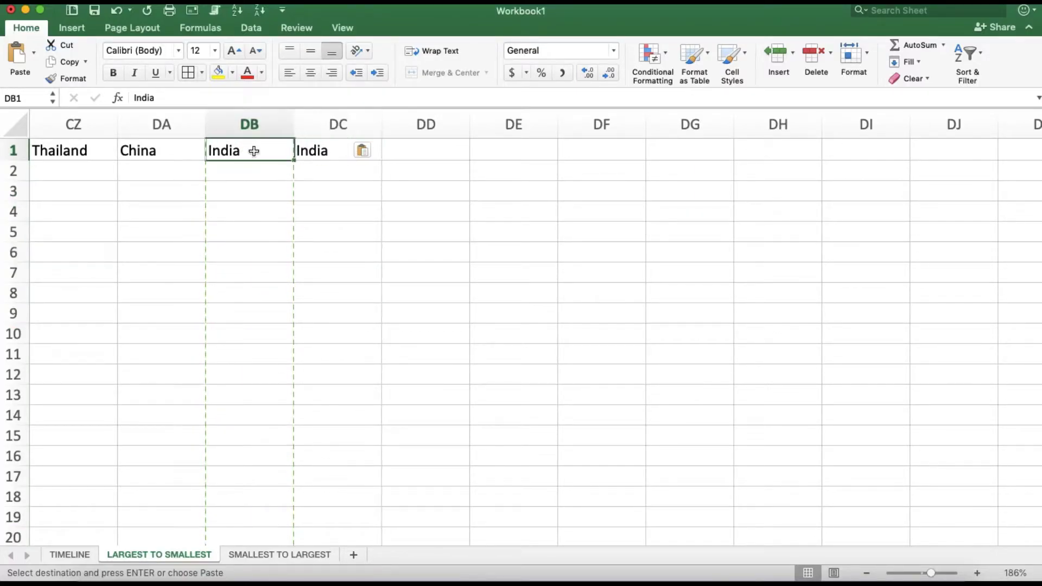
pyautogui.click(327, 151)
pyautogui.hscroll(-20, 330, 153)
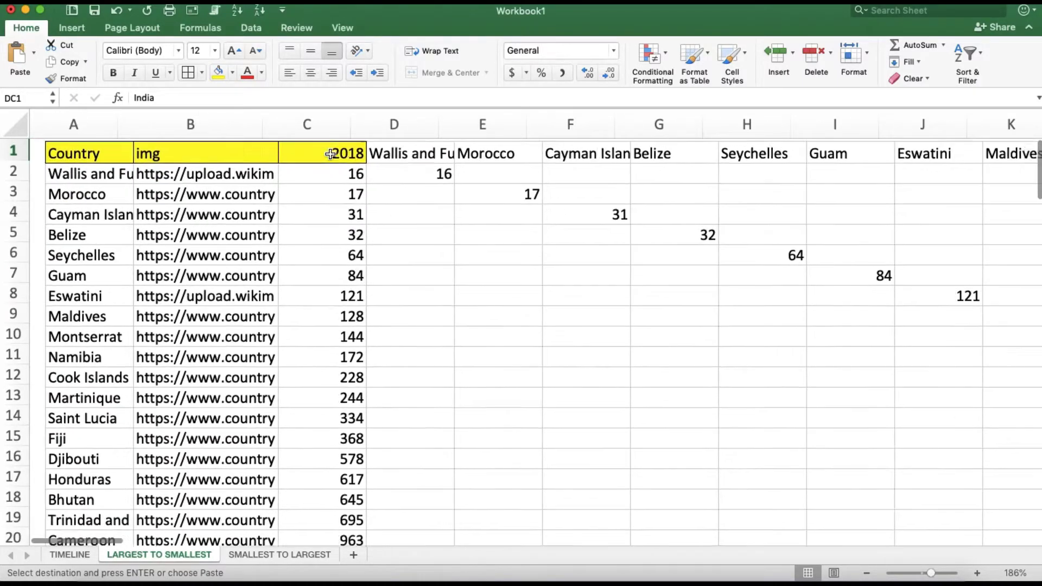
# - Compare the 2018 column with the spread formula values for the first two countries in D2 and E3
pyautogui.click(421, 171)
pyautogui.click(325, 124)
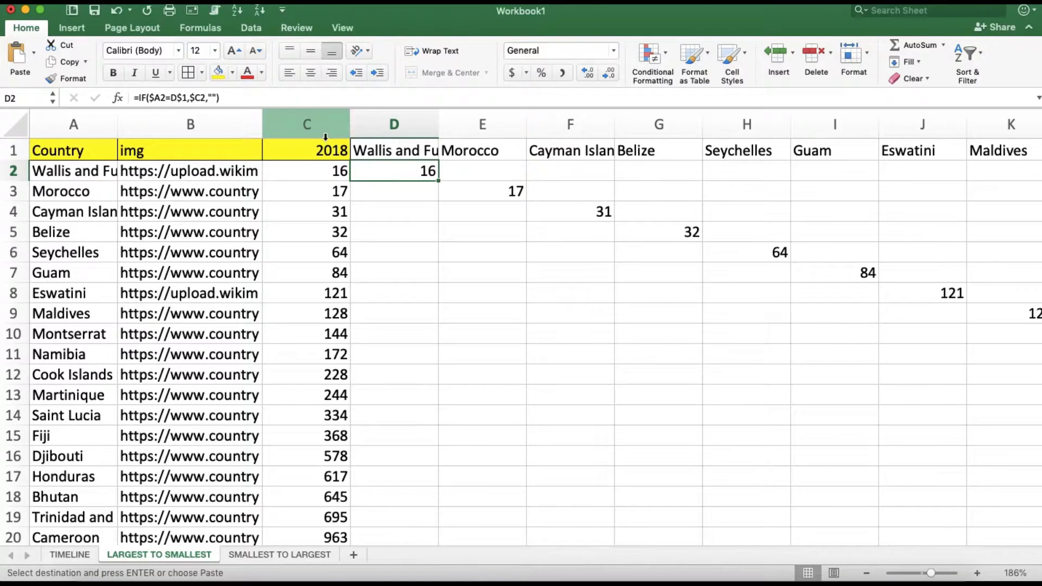
pyautogui.click(398, 169)
pyautogui.click(487, 189)
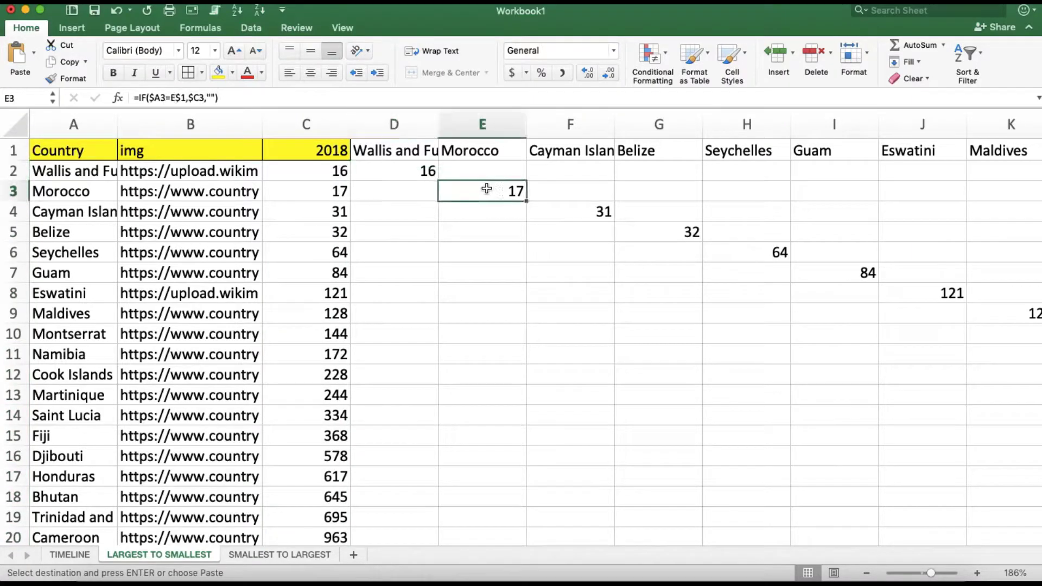
pyautogui.click(395, 171)
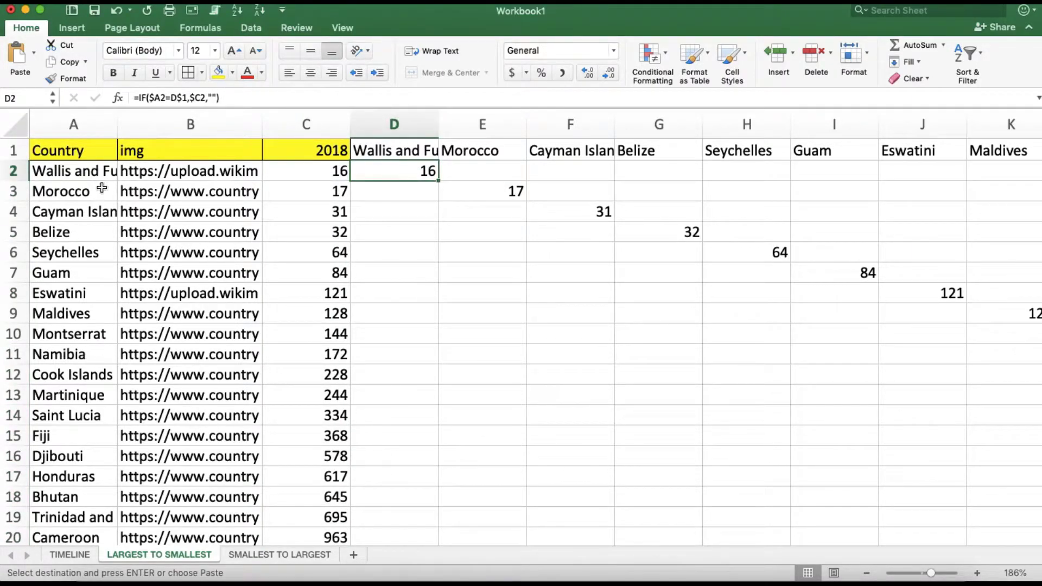
# - Copy the whole table from A1 to its last cell in column DC and paste it as values into A1 of a new sheet
pyautogui.click(76, 150)
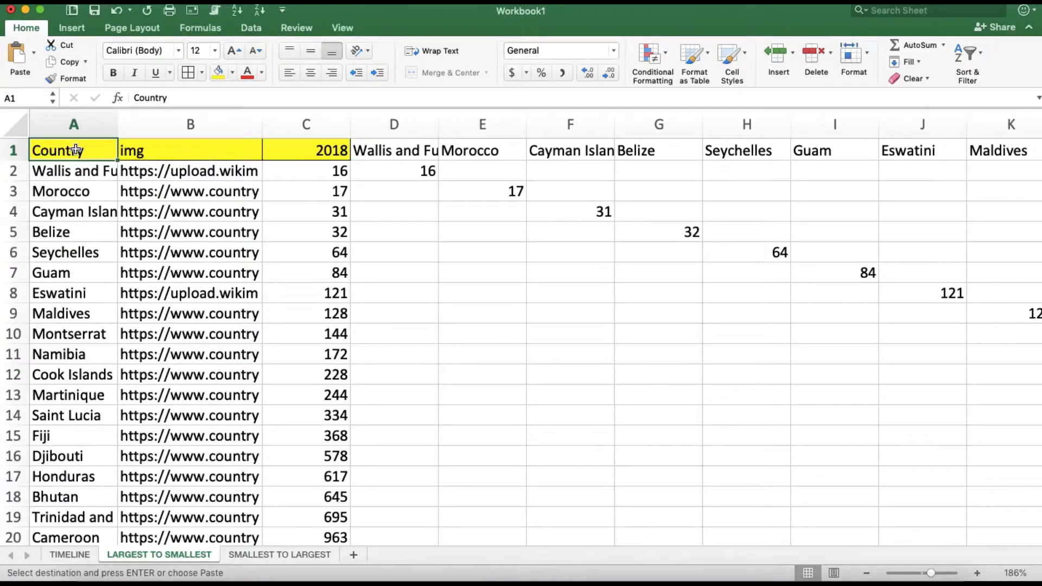
pyautogui.hotkey('ctrl', 'shift', 'End')
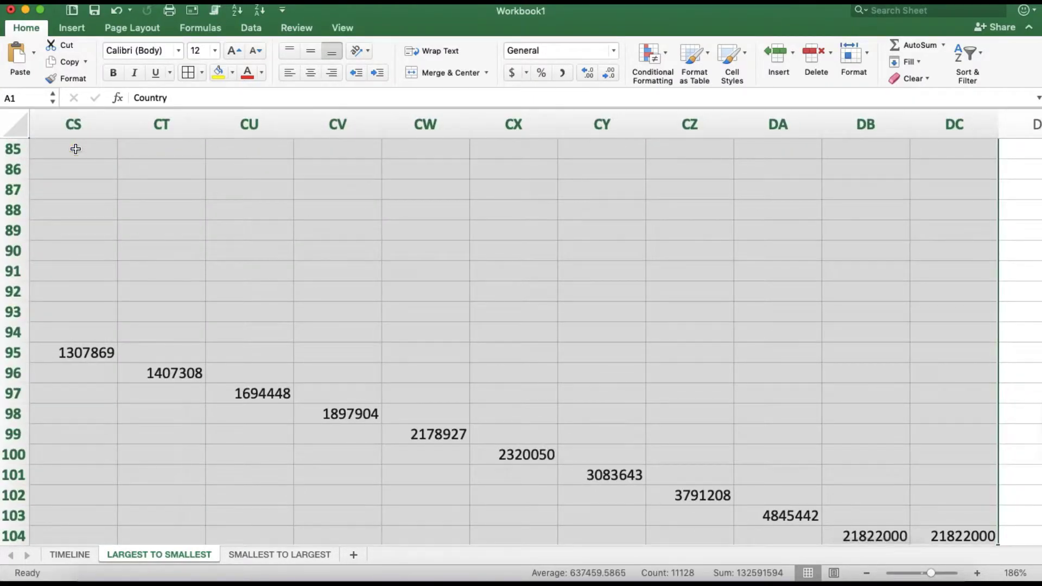
pyautogui.press('super+c')
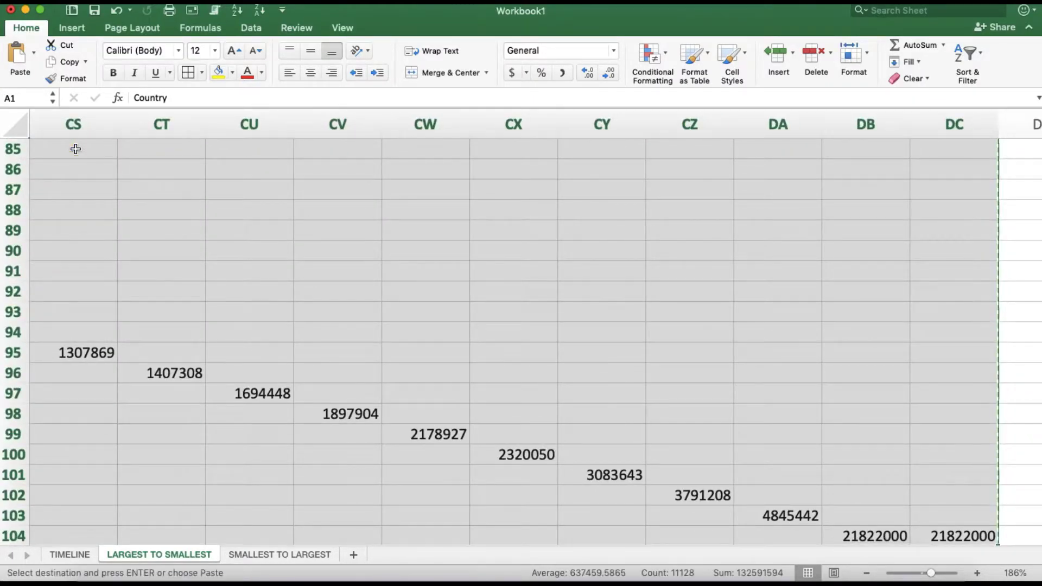
pyautogui.click(353, 552)
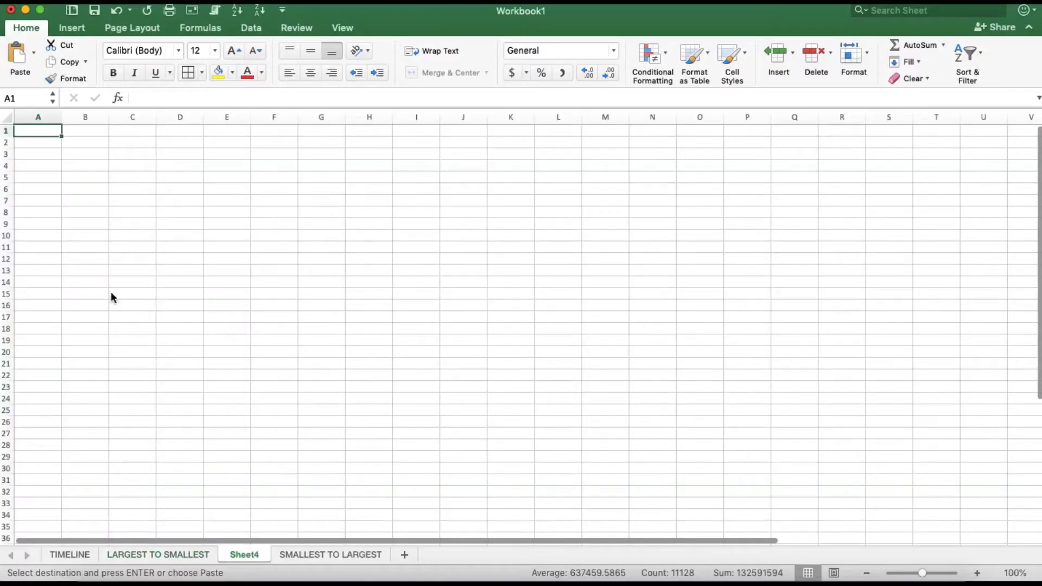
pyautogui.rightClick(42, 130)
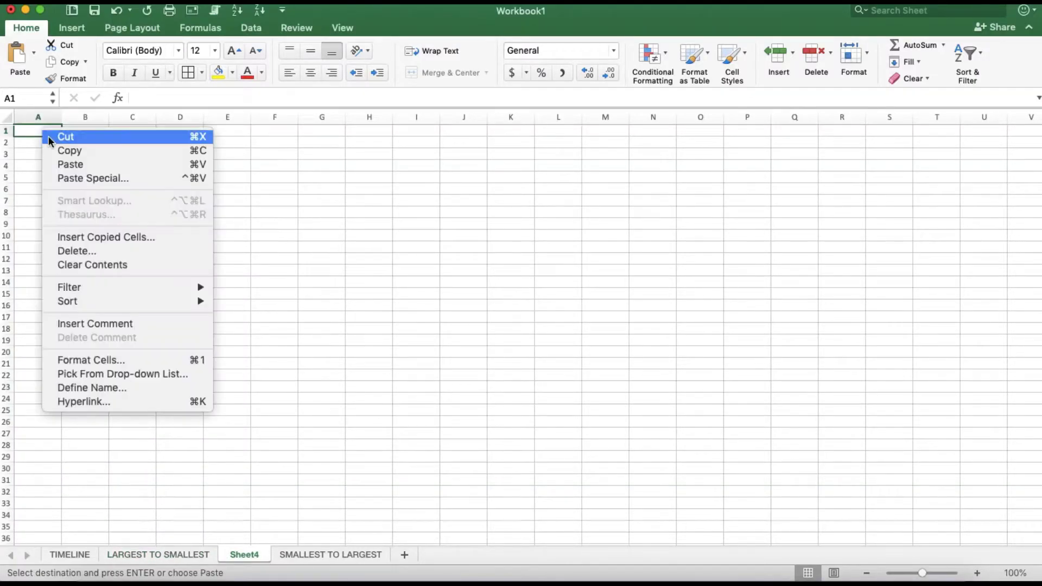
pyautogui.click(80, 174)
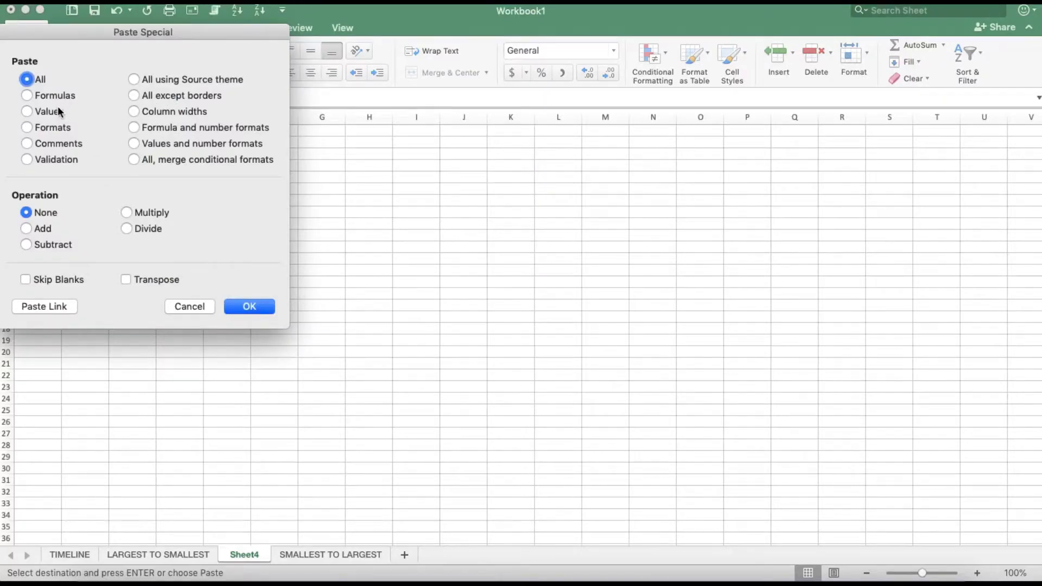
pyautogui.click(55, 113)
pyautogui.click(230, 304)
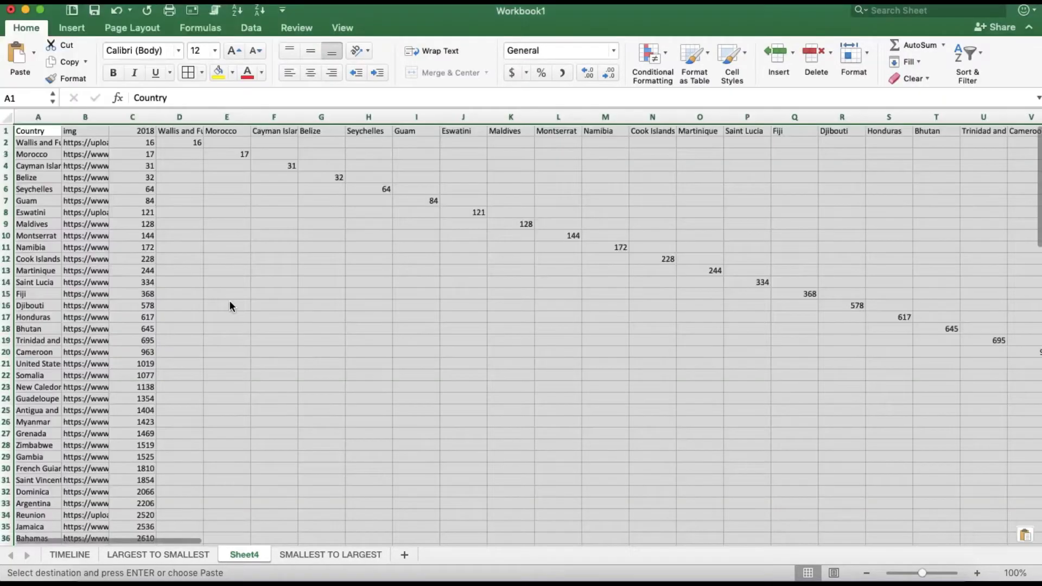
# - Delete the 2018 column C from Sheet4 and check the remaining country columns
pyautogui.click(135, 121)
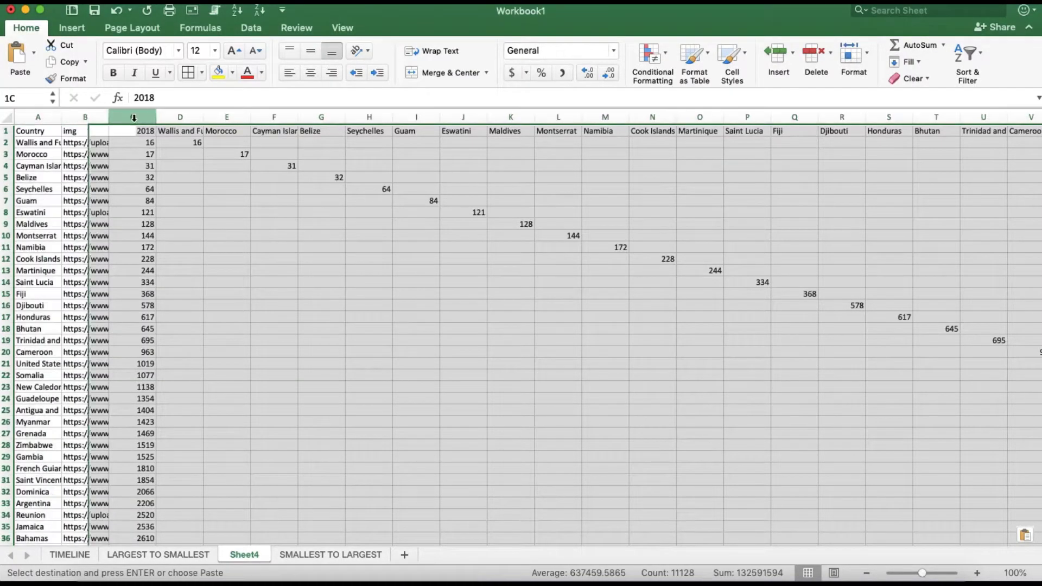
pyautogui.scroll(5, 340, 333)
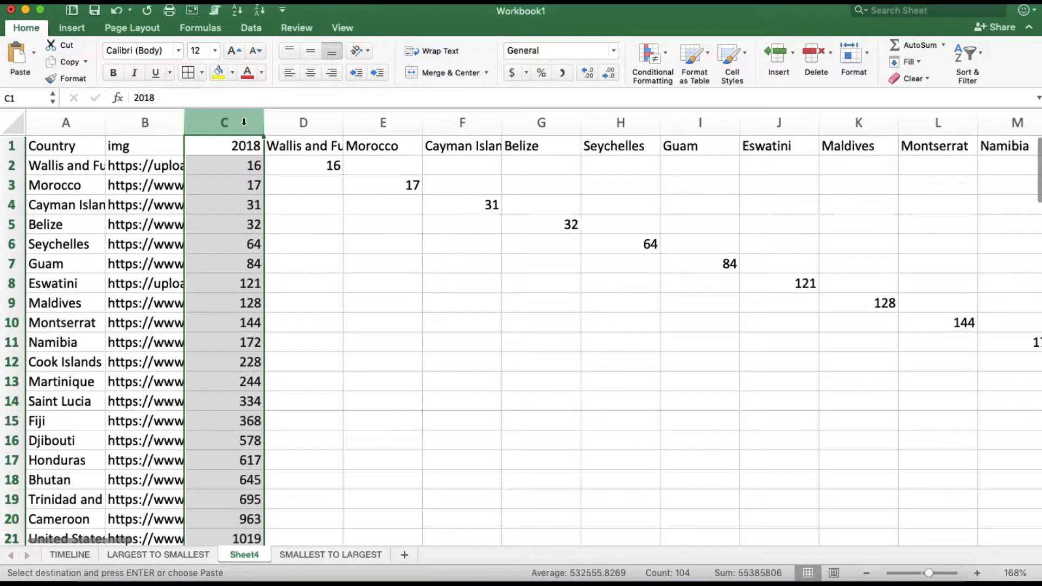
pyautogui.rightClick(244, 121)
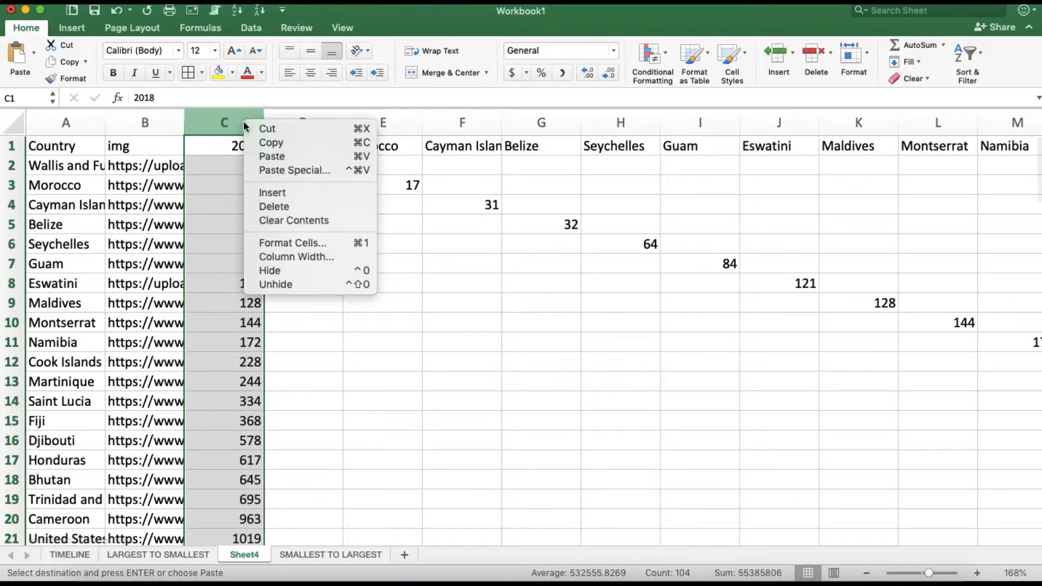
pyautogui.click(278, 201)
pyautogui.click(245, 164)
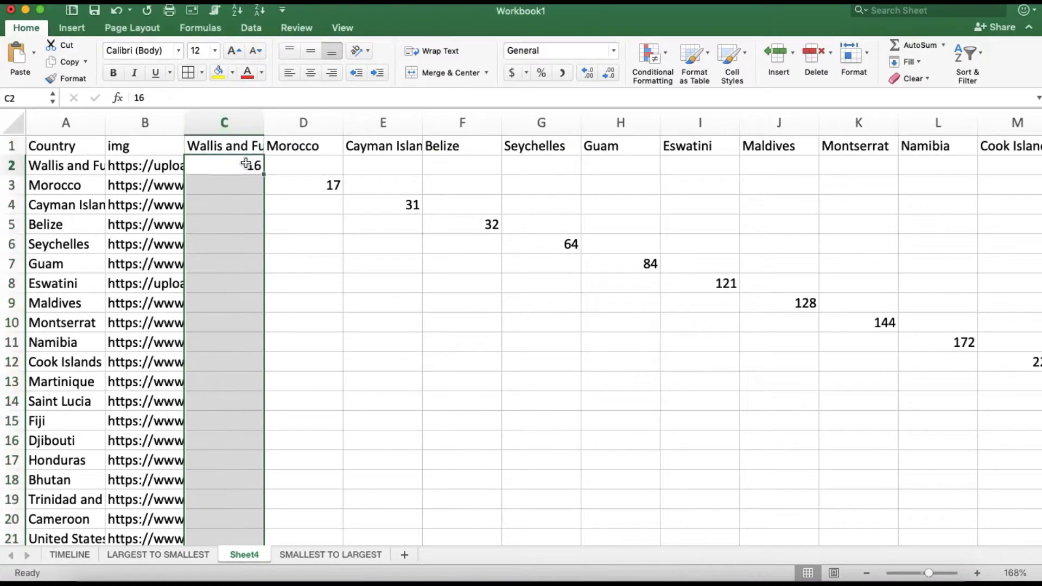
pyautogui.scroll(-15, 242, 163)
pyautogui.scroll(15, 242, 163)
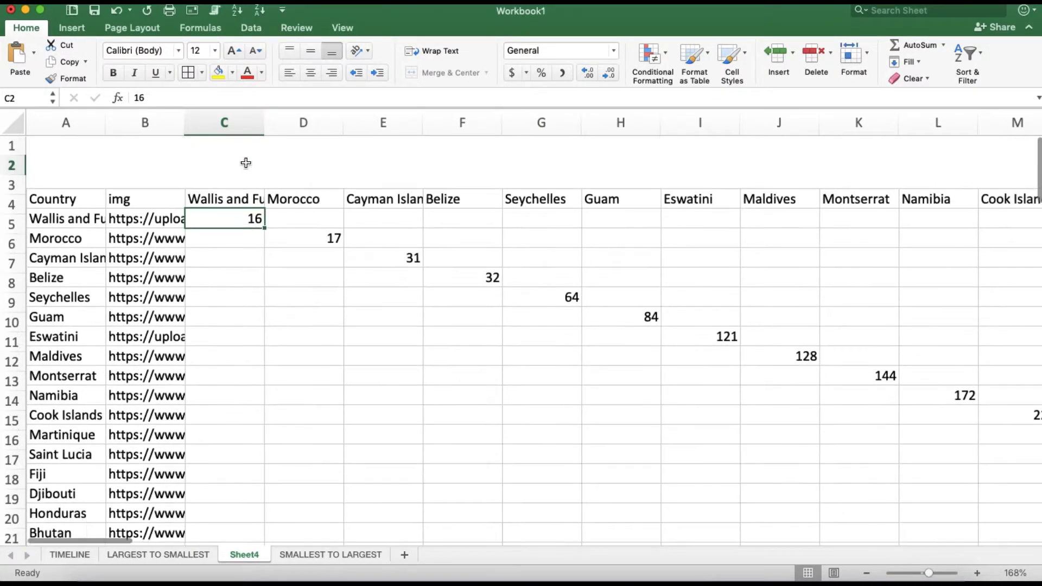
# - Save the workbook to the Desktop as DATA 1 in Excel Workbook (.xlsx) format
pyautogui.click(93, 10)
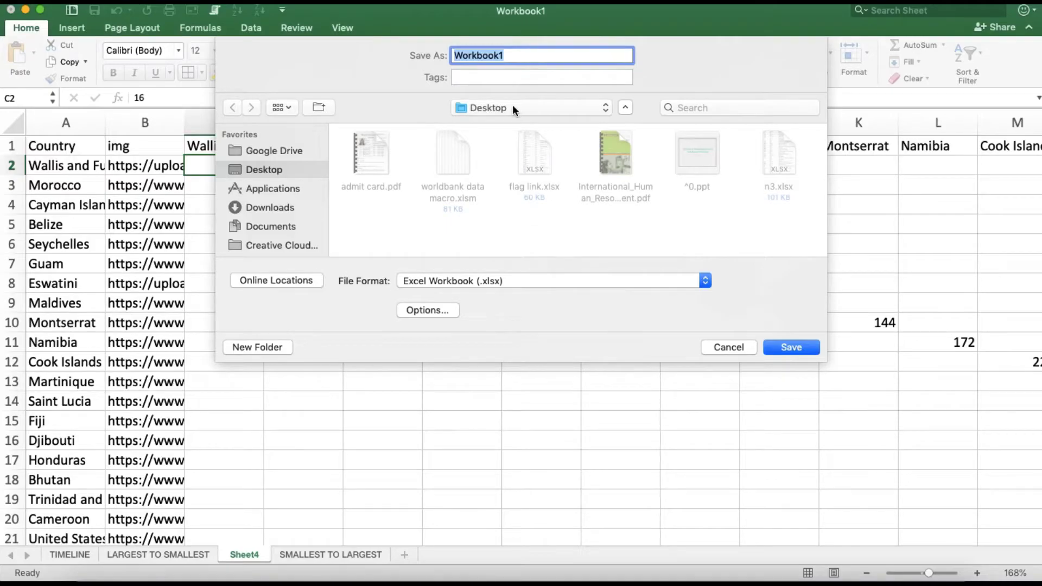
pyautogui.write('DATA 1')
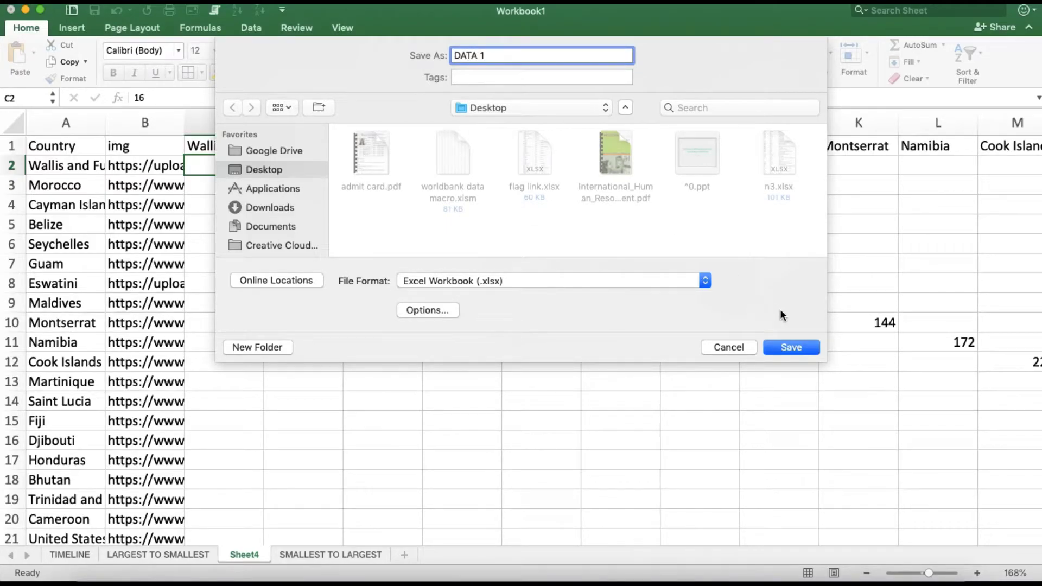
pyautogui.click(519, 280)
pyautogui.click(518, 280)
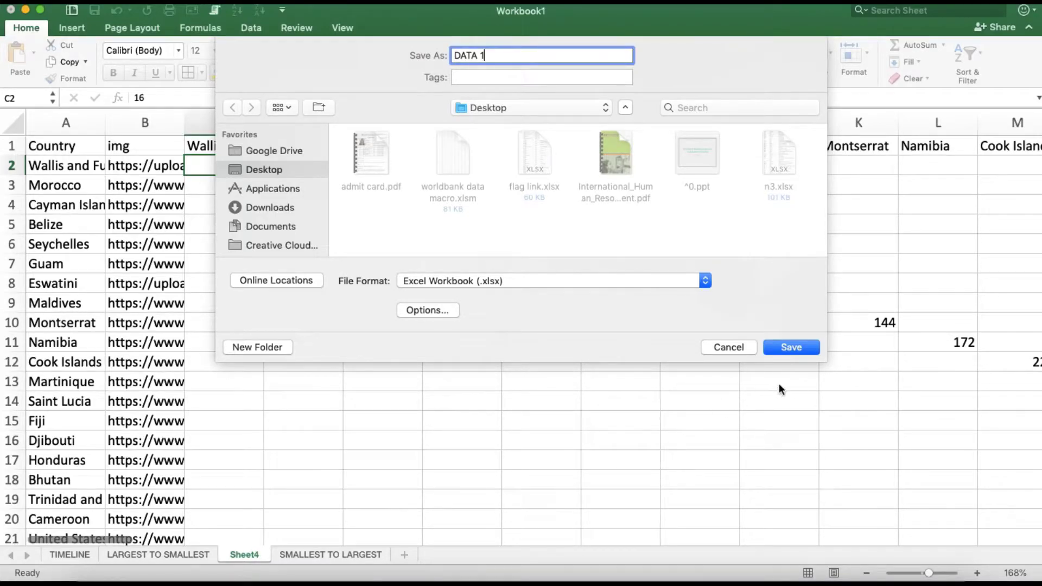
pyautogui.click(790, 347)
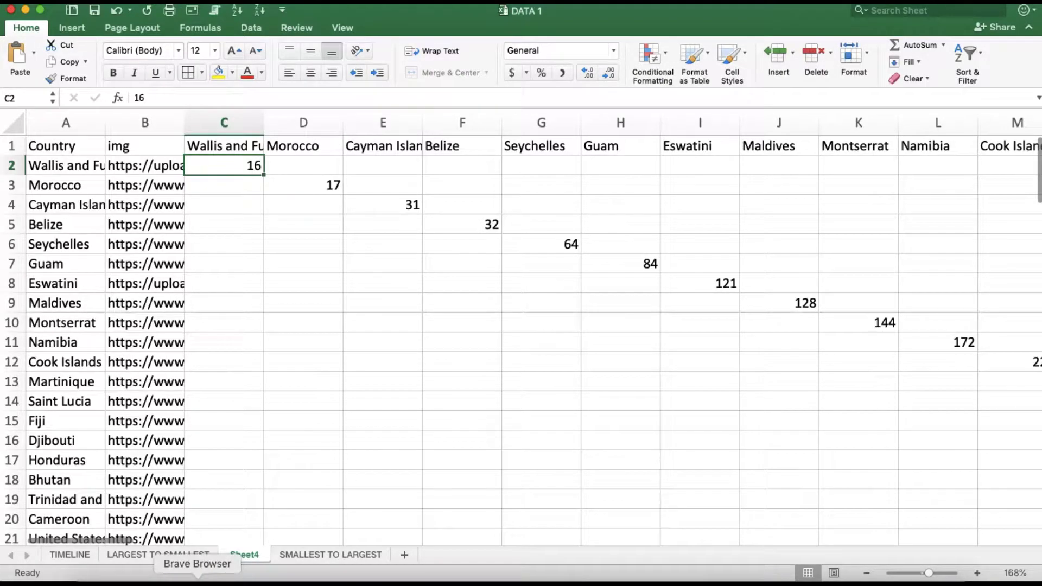
# - Switch to Flourish in Brave Browser and duplicate the mango visualisation
pyautogui.click(198, 580)
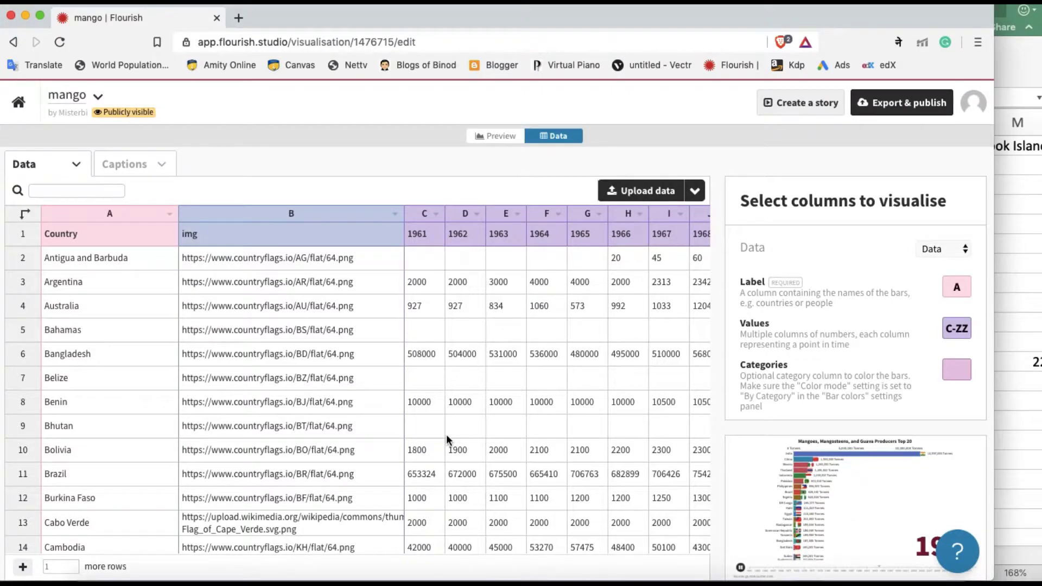
pyautogui.click(98, 96)
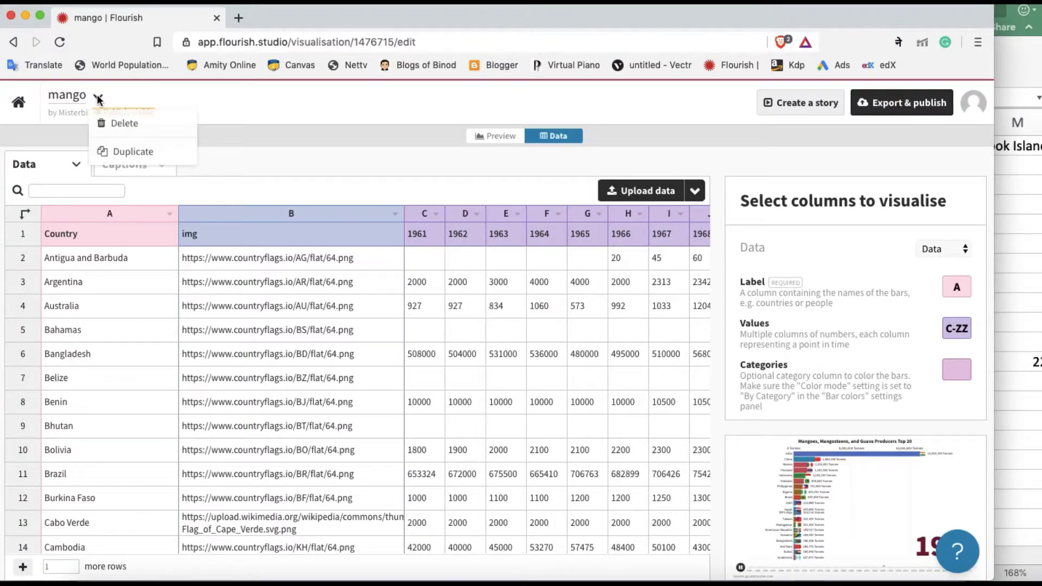
pyautogui.click(129, 154)
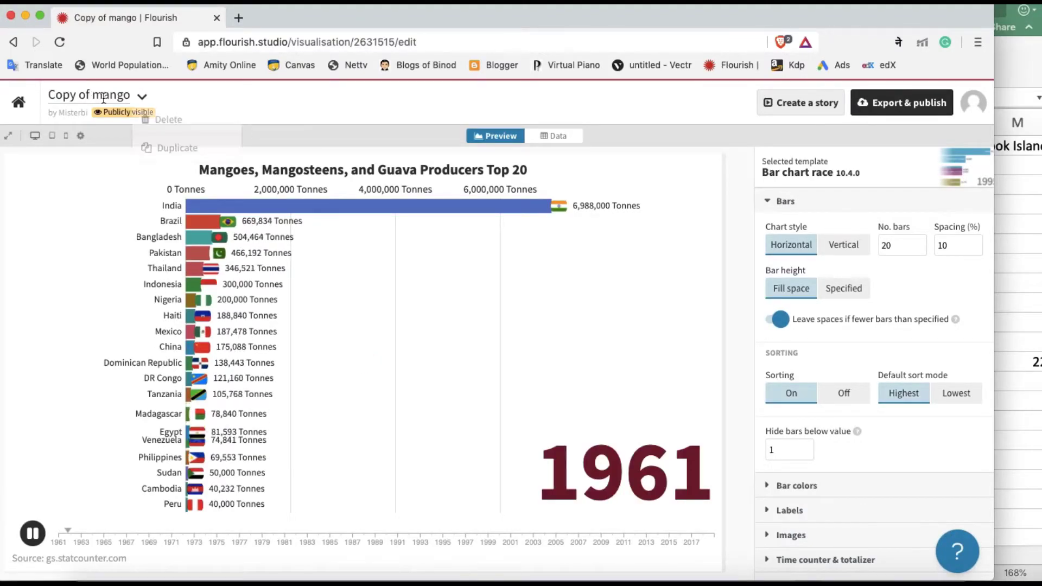
# - Upload the DATA 1 workbook from the Desktop into the data table of the mango copy
pyautogui.click(551, 139)
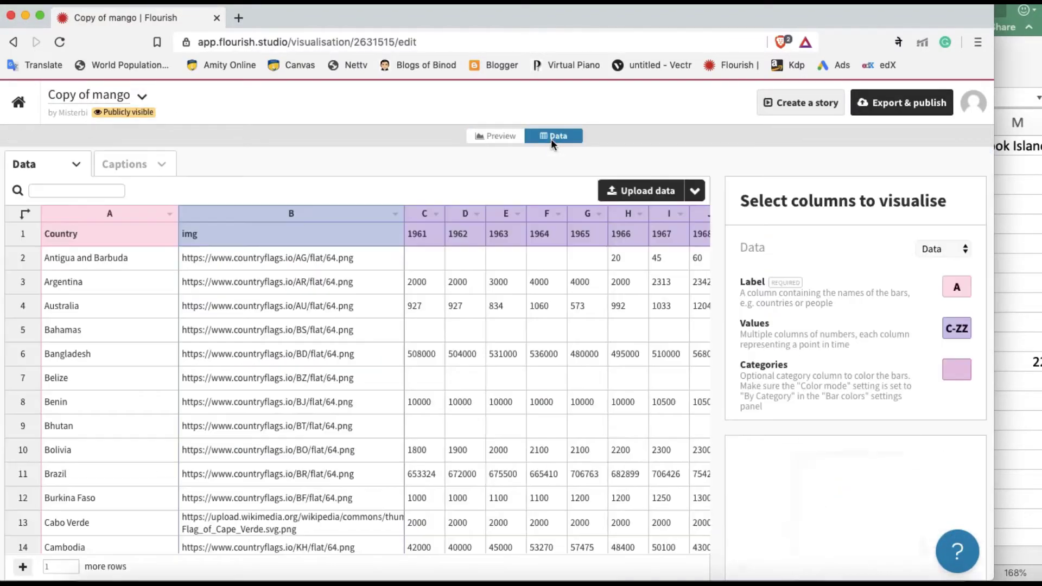
pyautogui.click(669, 192)
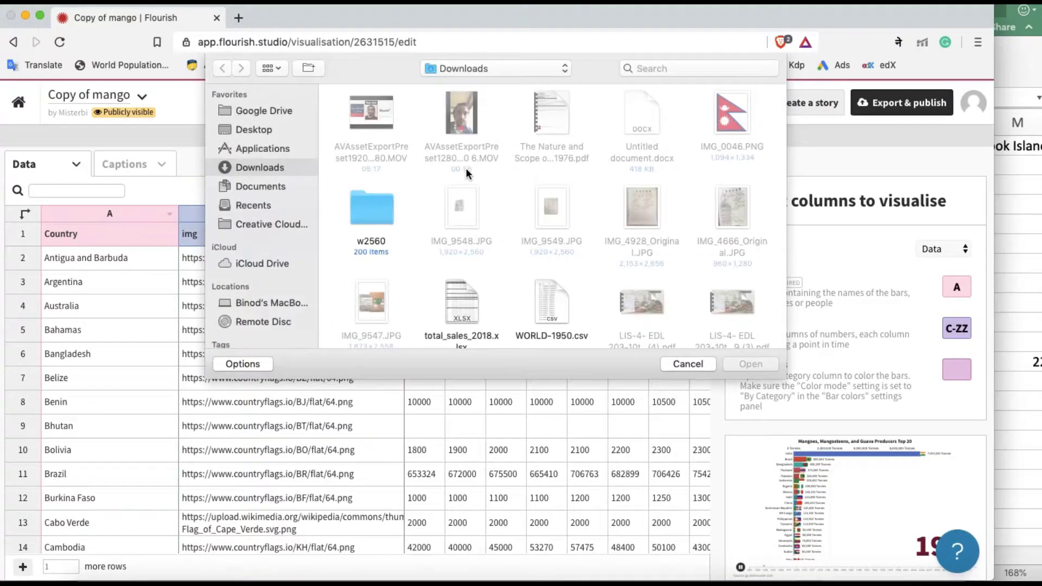
pyautogui.click(258, 130)
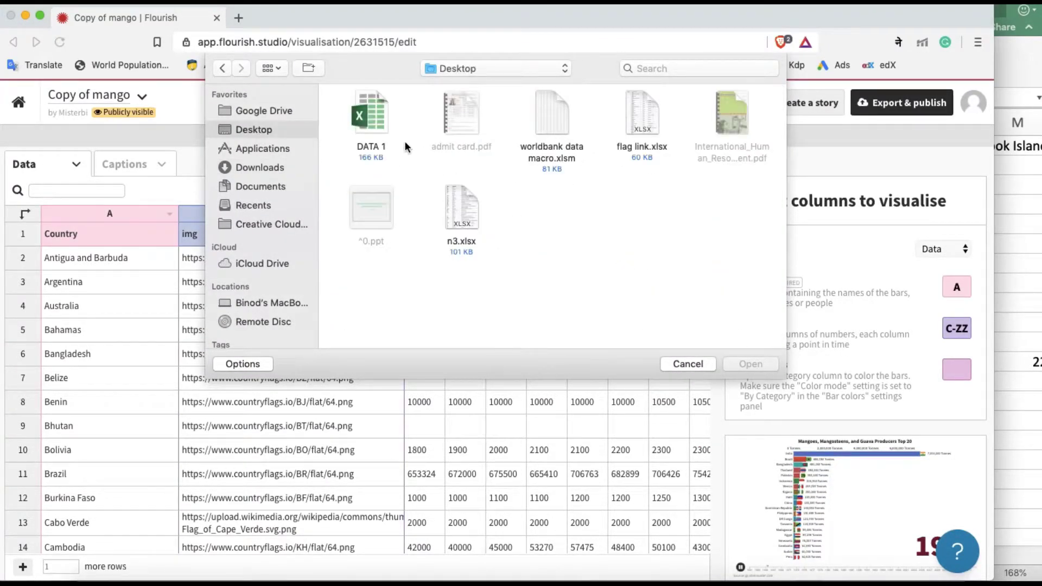
pyautogui.click(375, 120)
pyautogui.click(758, 364)
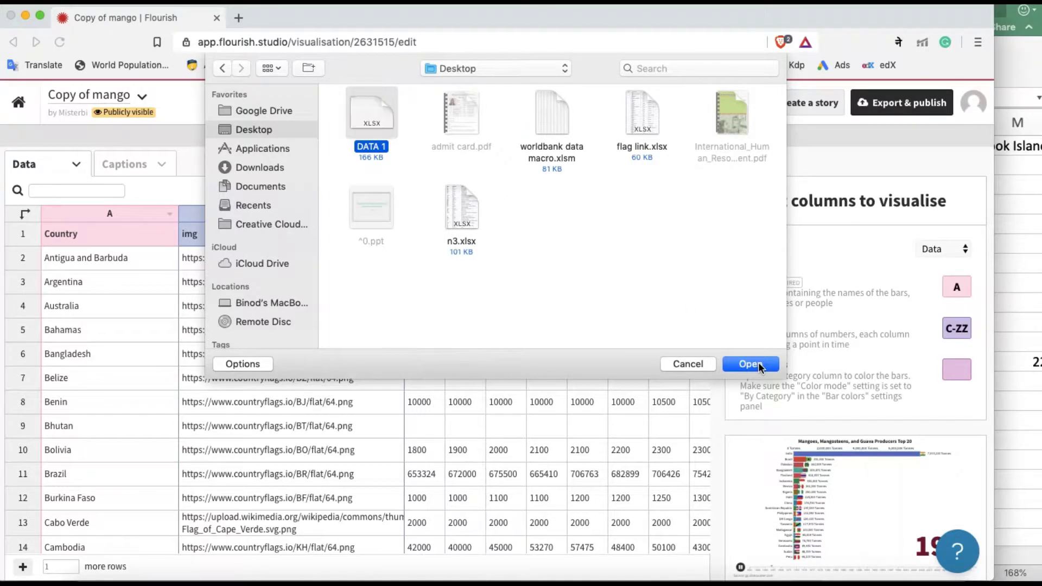
# - Check the sheet name in Excel, return to Flourish and import Sheet4 as the visualisation's data
pyautogui.click(1025, 338)
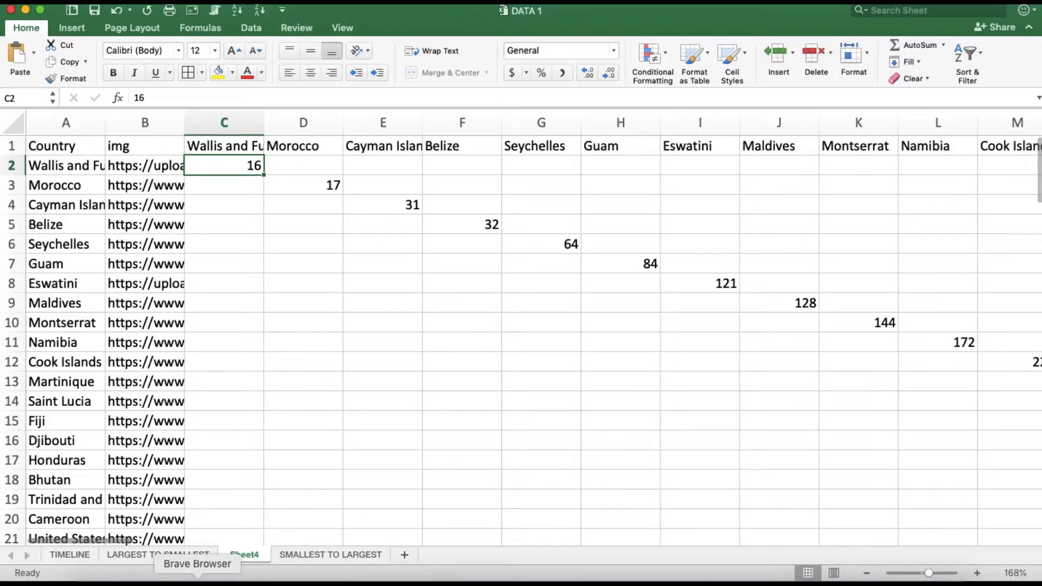
pyautogui.click(197, 578)
pyautogui.click(370, 342)
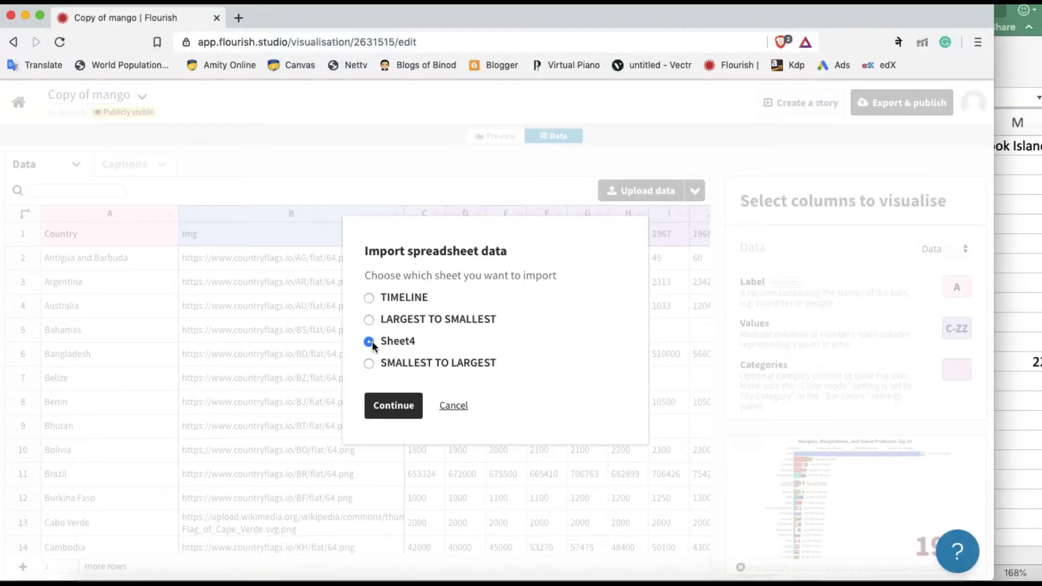
pyautogui.click(390, 408)
pyautogui.click(419, 406)
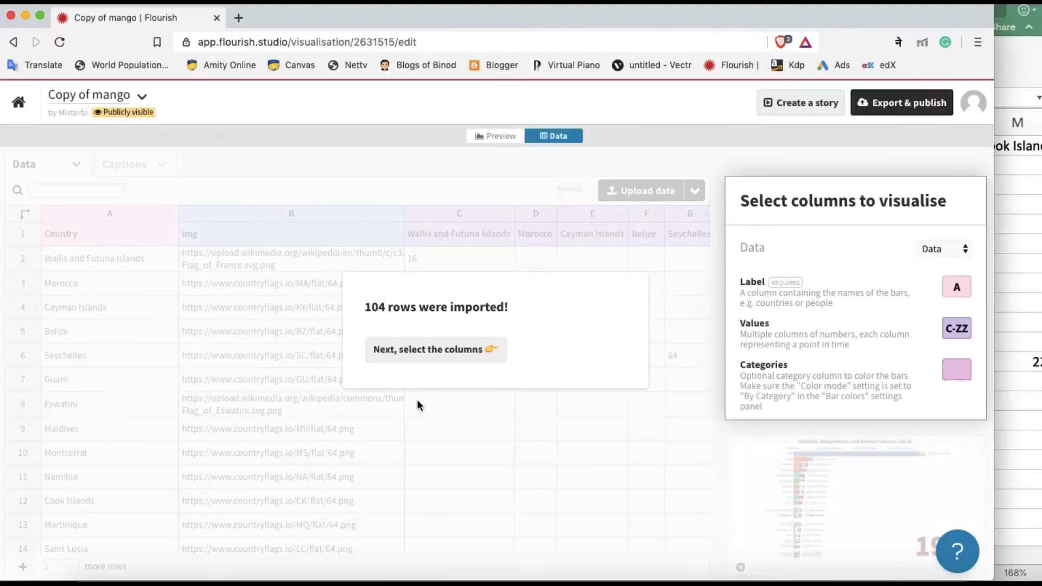
pyautogui.click(434, 353)
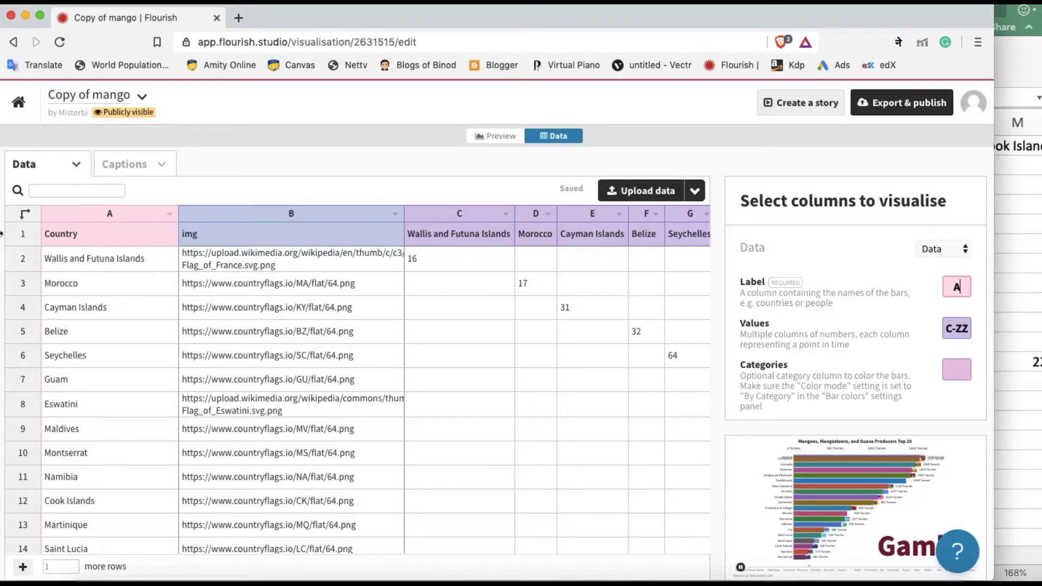
# - Check the column assignments for the label, values and image against the imported data
pyautogui.click(116, 230)
pyautogui.click(287, 223)
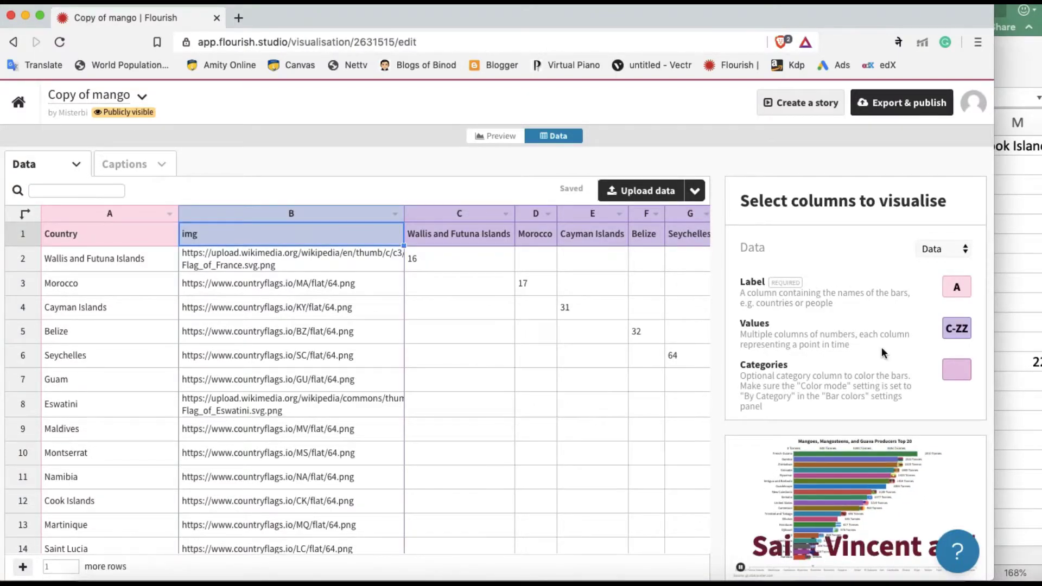
pyautogui.scroll(-2, 884, 353)
pyautogui.scroll(1, 769, 286)
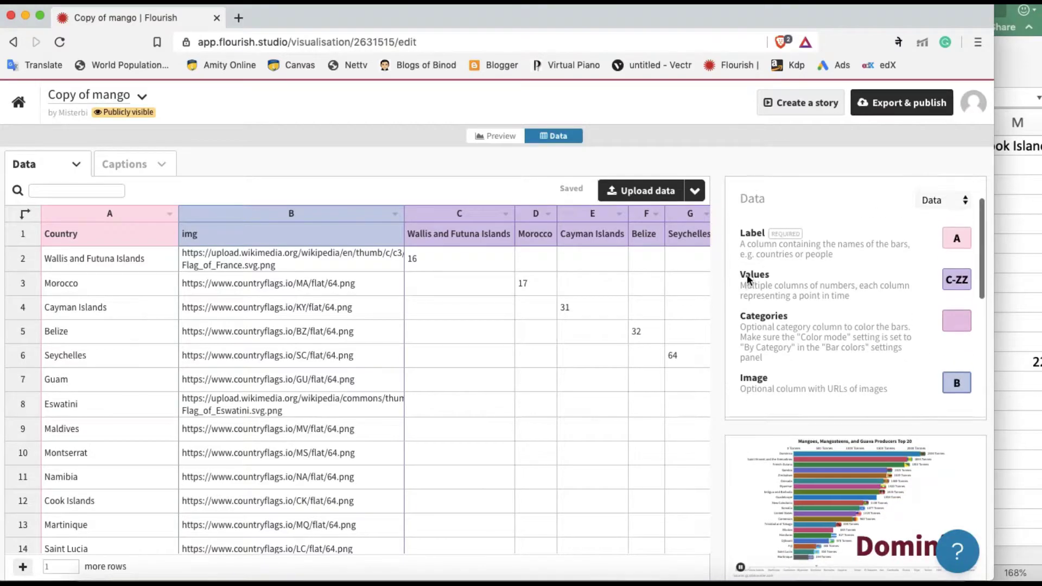
pyautogui.click(966, 284)
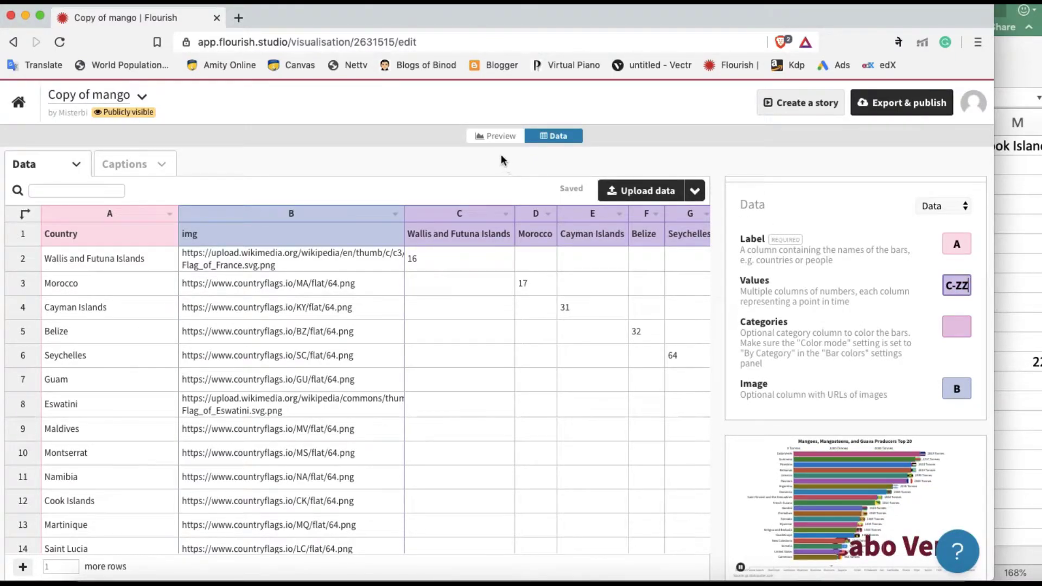
# - Preview the bar chart race and replay it from Wallis and Futuna Islands at the start of the timeline
pyautogui.click(491, 137)
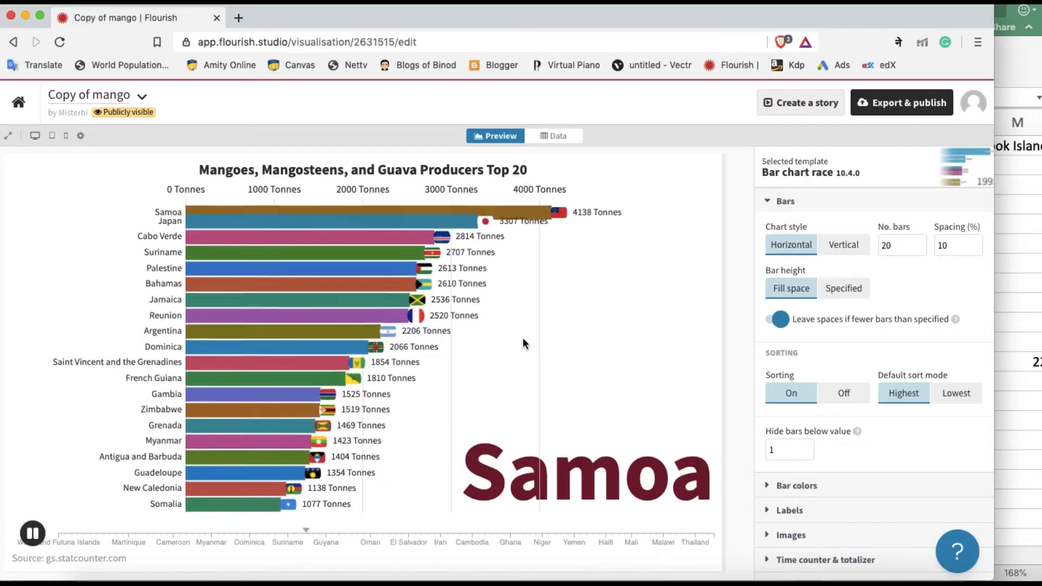
pyautogui.click(62, 540)
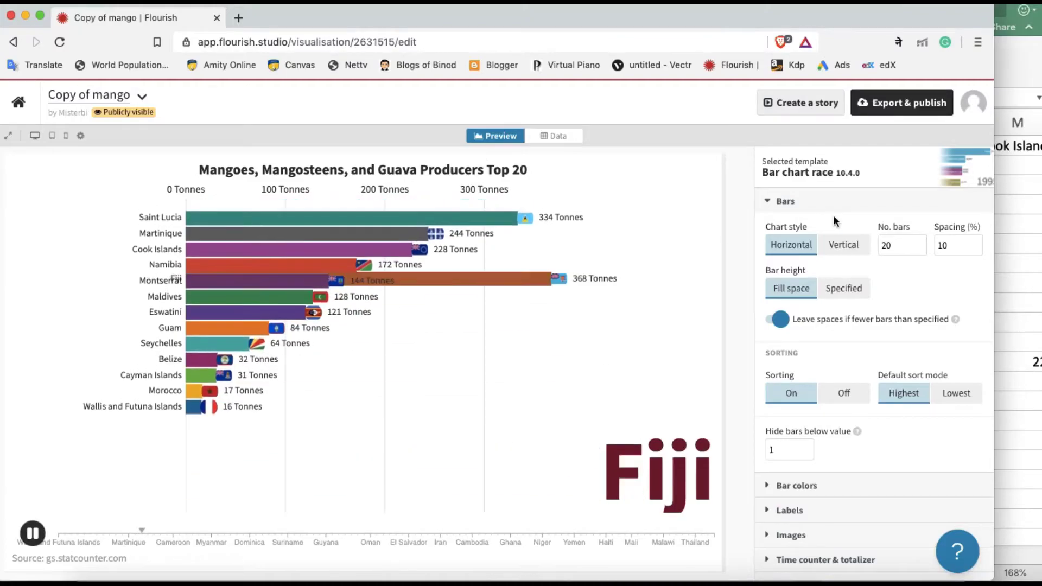
# - Change the end of the chart title from the header settings so it reads "Mangoes, Mangosteens, and Guava Producers 2018"
pyautogui.click(785, 202)
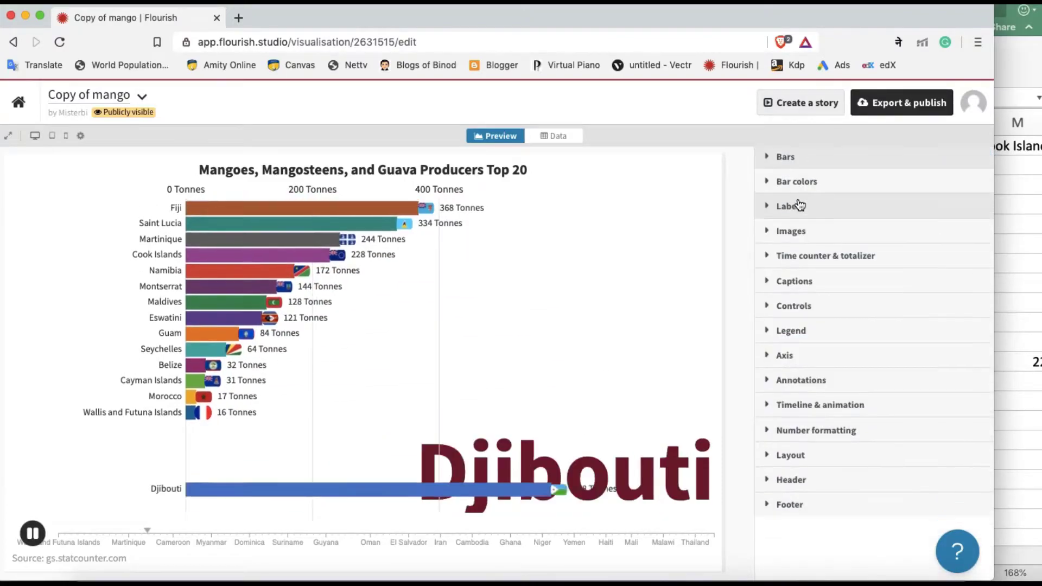
pyautogui.click(799, 481)
pyautogui.scroll(-3, 843, 421)
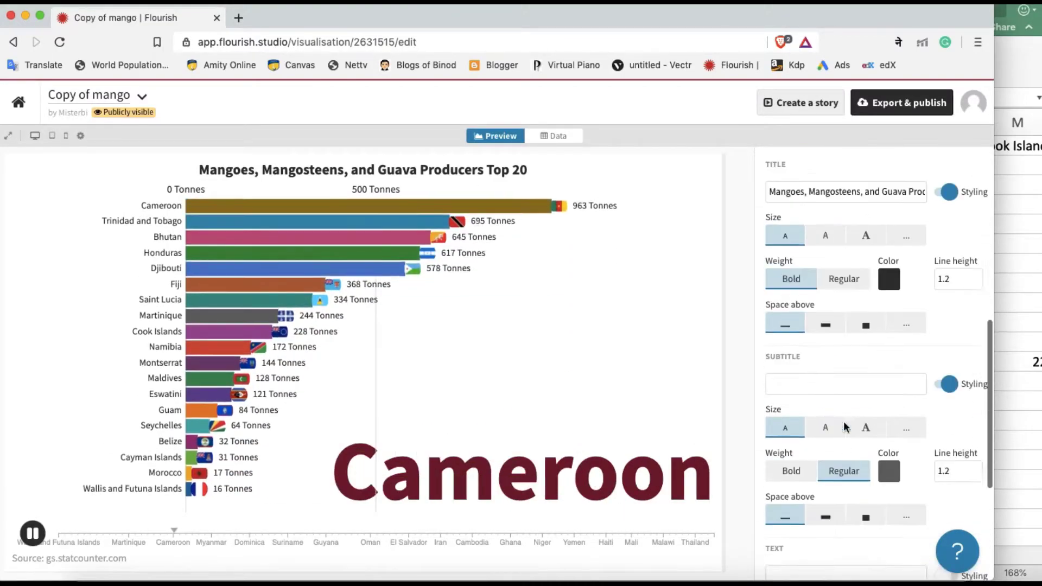
pyautogui.scroll(2, 844, 421)
pyautogui.click(886, 290)
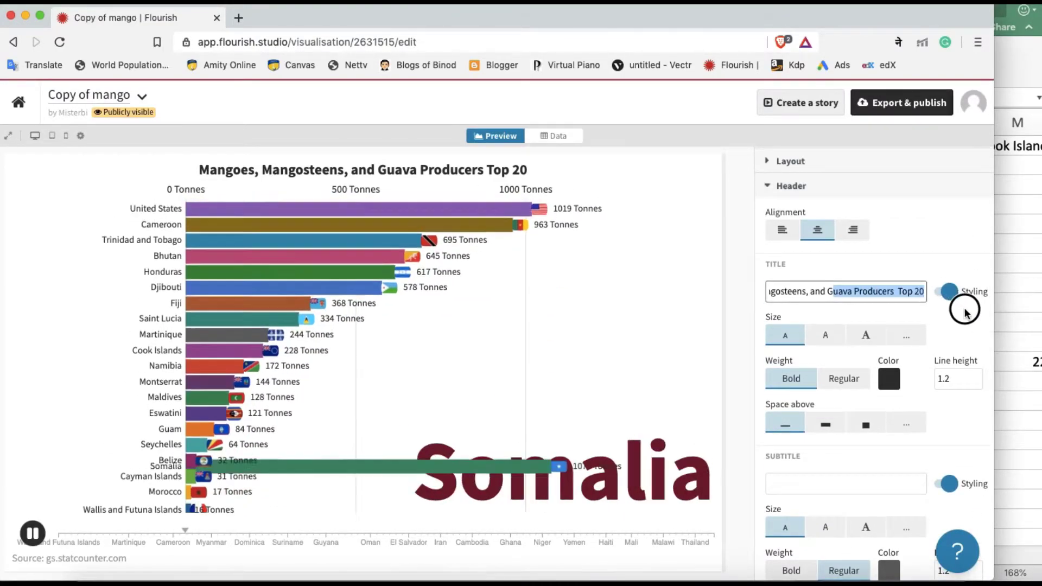
pyautogui.doubleClick(905, 291)
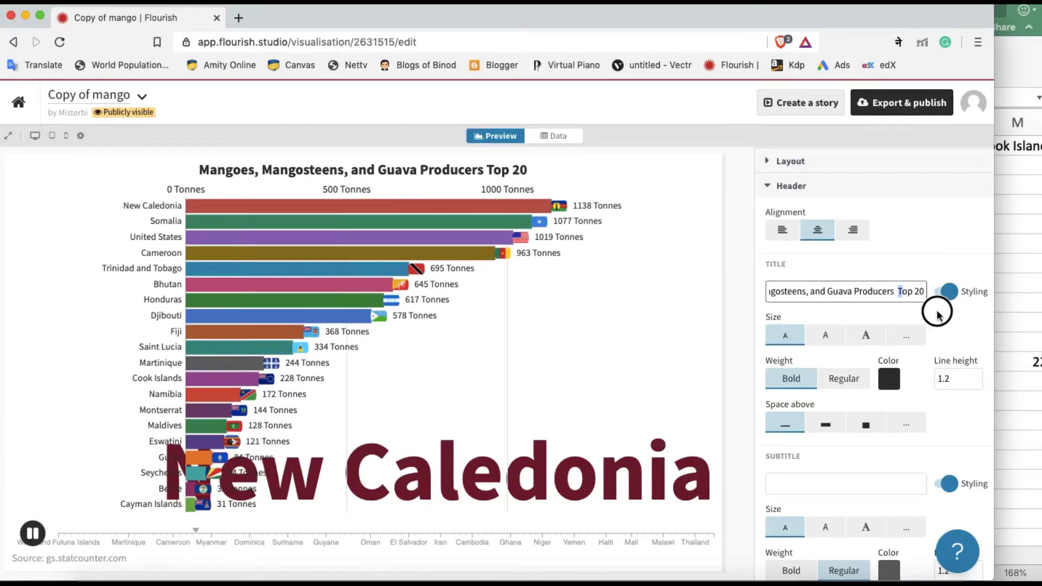
pyautogui.press('BackSpace')
pyautogui.write('18')
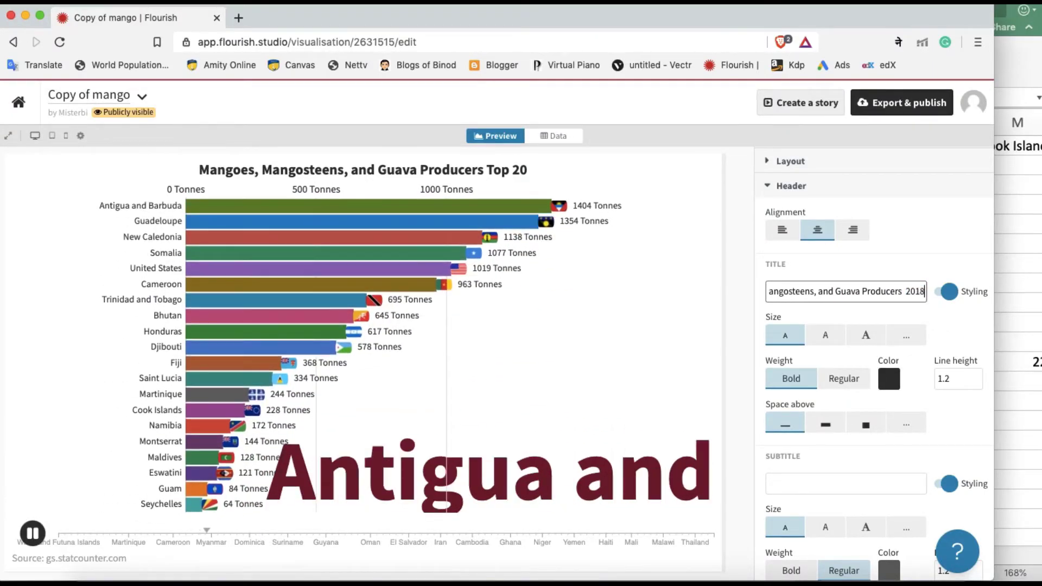
pyautogui.click(891, 275)
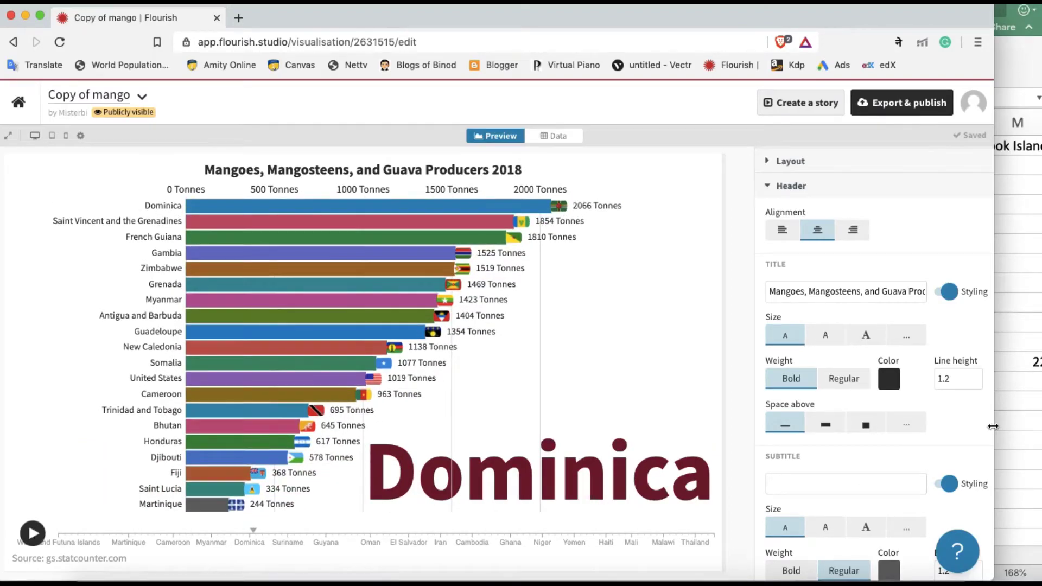
# - Switch to Excel and clear all country names in row 1 of Sheet4, from C1 to the last filled column
pyautogui.click(1031, 431)
pyautogui.click(233, 146)
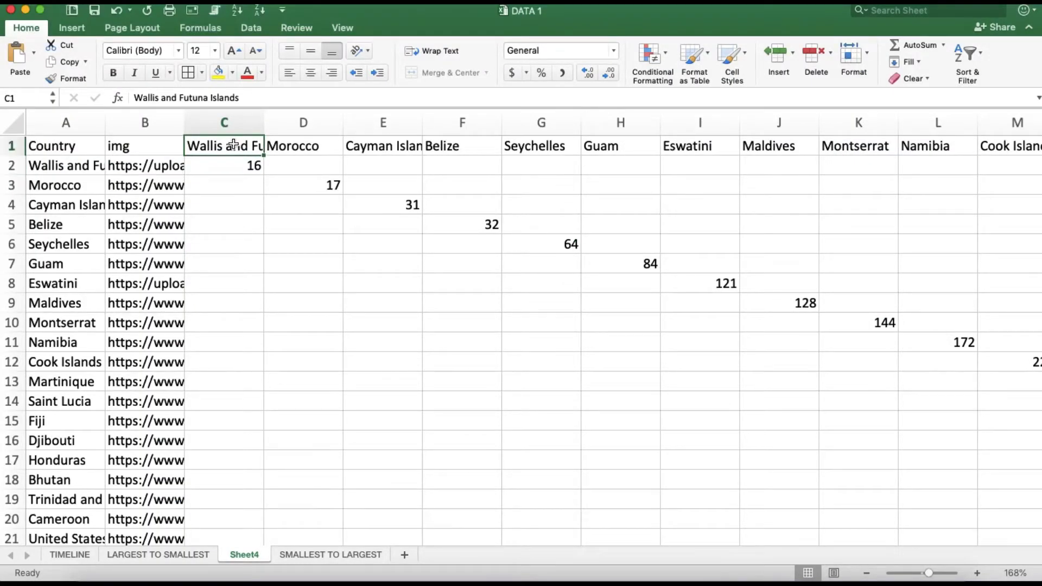
pyautogui.hotkey('ctrl', 'shift', 'Right')
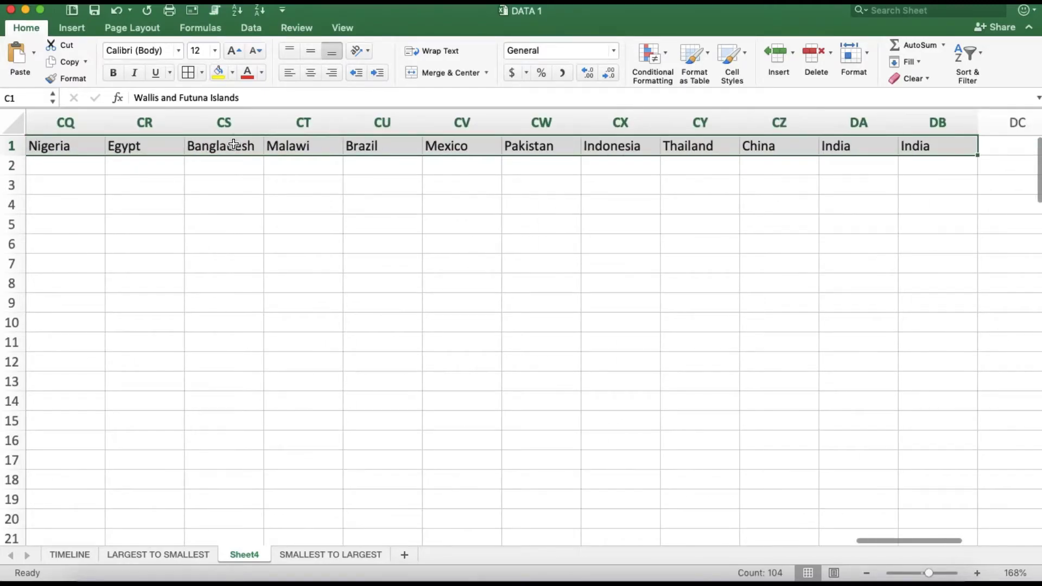
pyautogui.hotkey('ctrl', 'z')
pyautogui.click(194, 166)
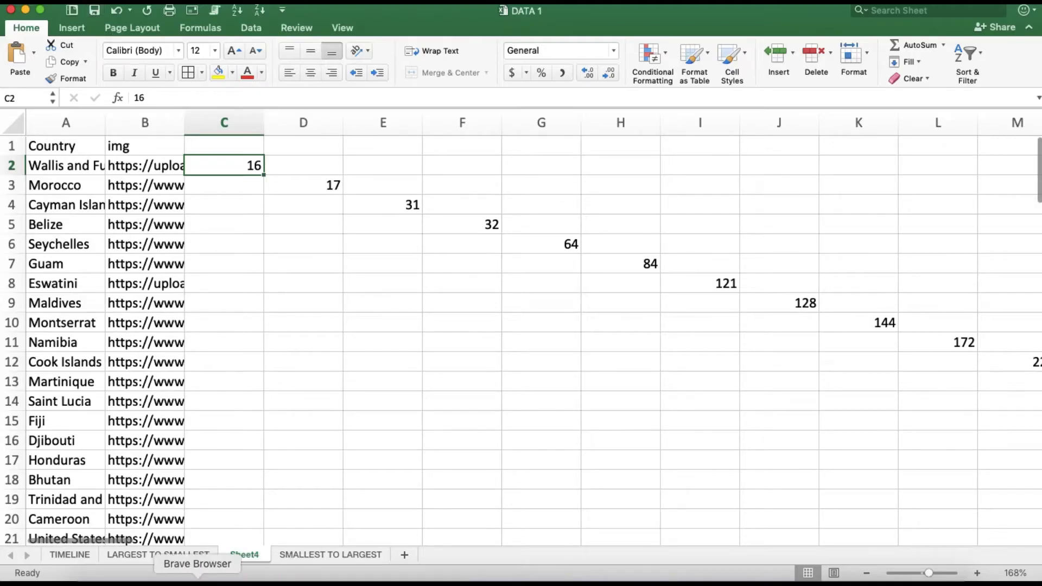
# - Return to Flourish, open the data table and try to select the country headers in row 1 from column C onward
pyautogui.click(197, 578)
pyautogui.click(556, 137)
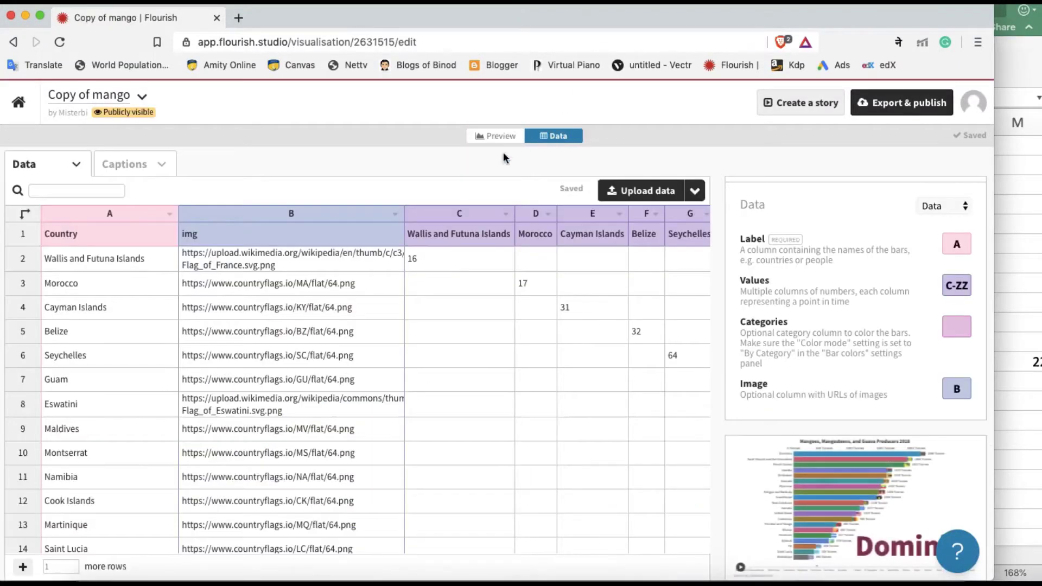
pyautogui.click(479, 236)
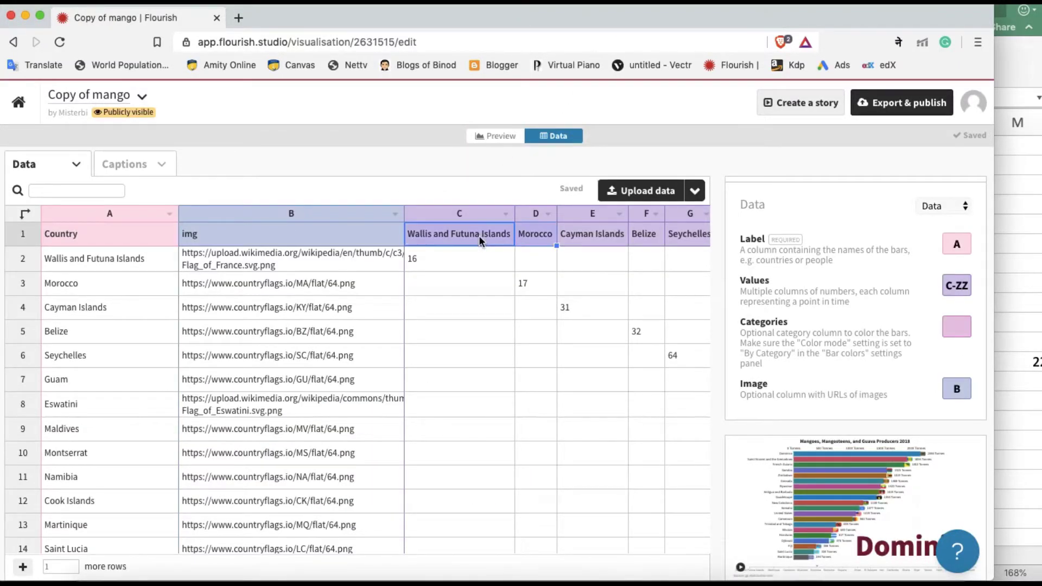
pyautogui.hotkey('shift', 'Right')
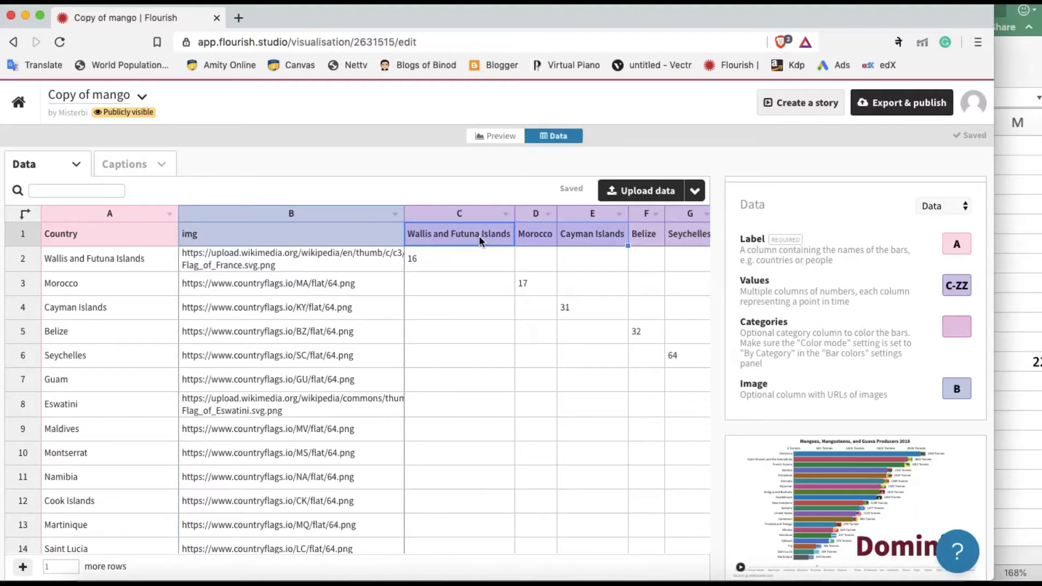
# - Upload DATA 1.xlsx from the Desktop again and import Sheet4 publicly as the replacement data
pyautogui.click(646, 199)
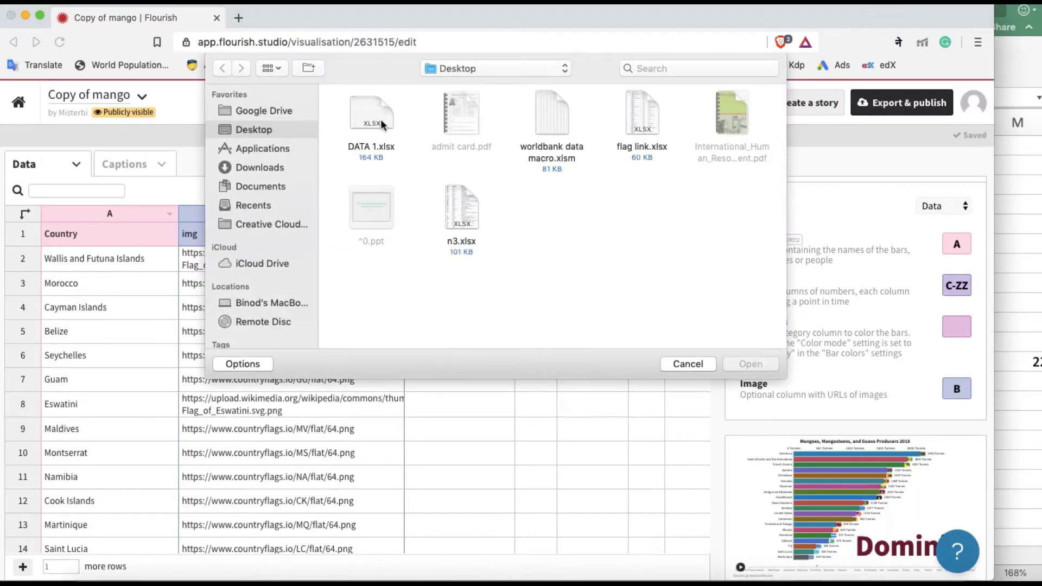
pyautogui.click(369, 114)
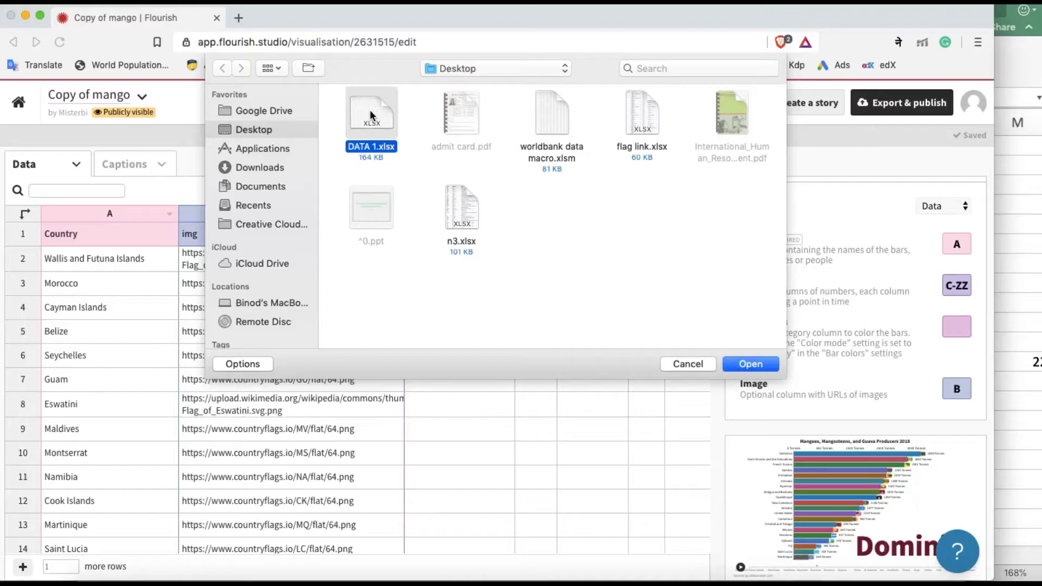
pyautogui.click(762, 360)
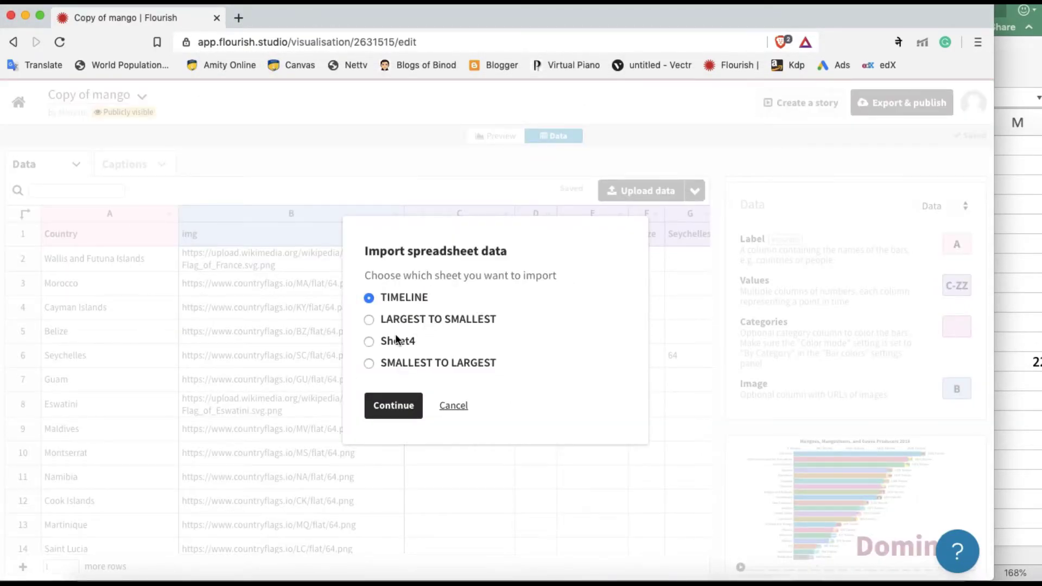
pyautogui.click(399, 341)
pyautogui.click(384, 404)
pyautogui.click(411, 405)
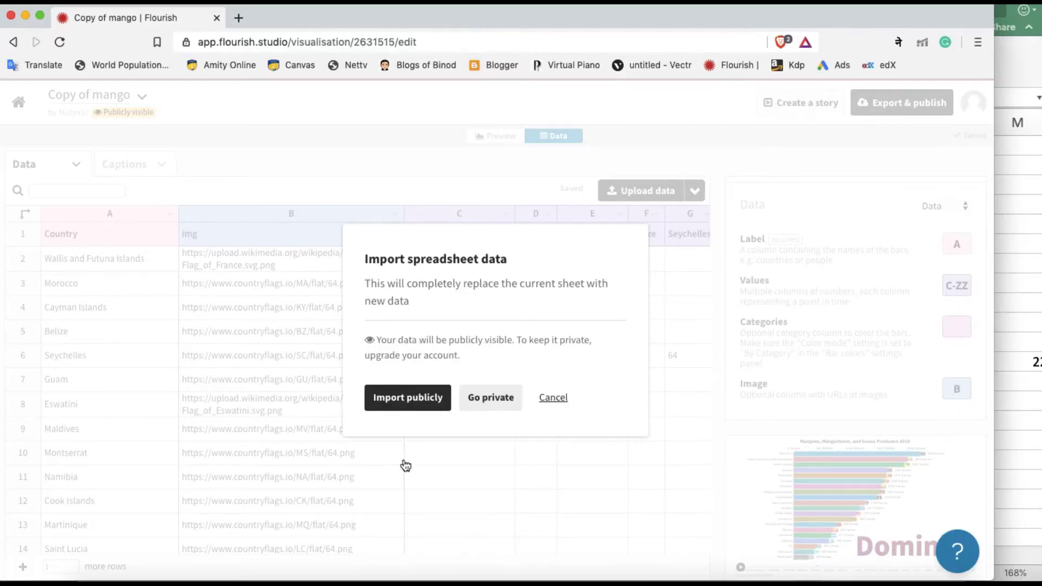
pyautogui.click(582, 579)
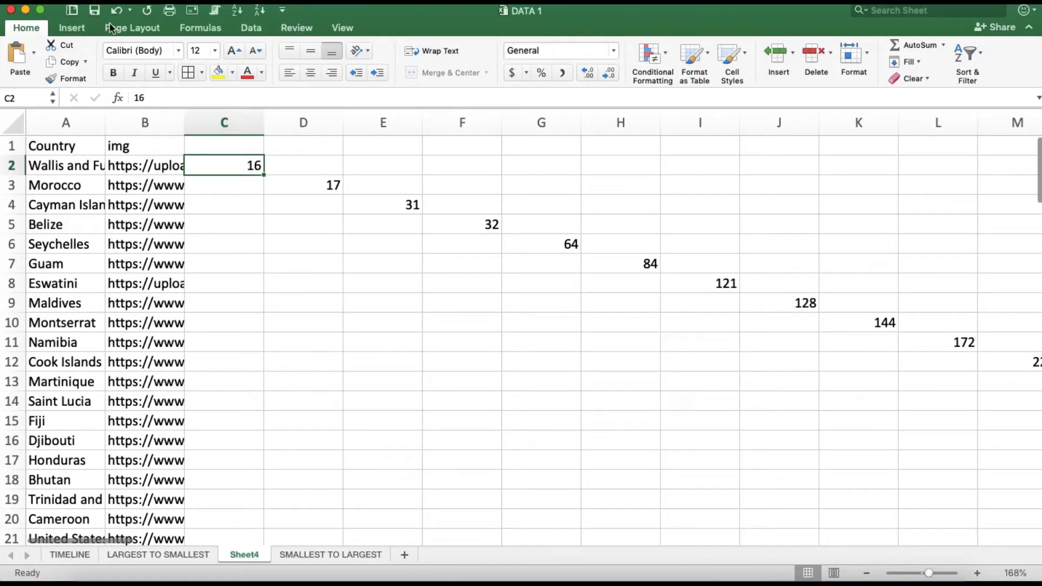
pyautogui.click(197, 577)
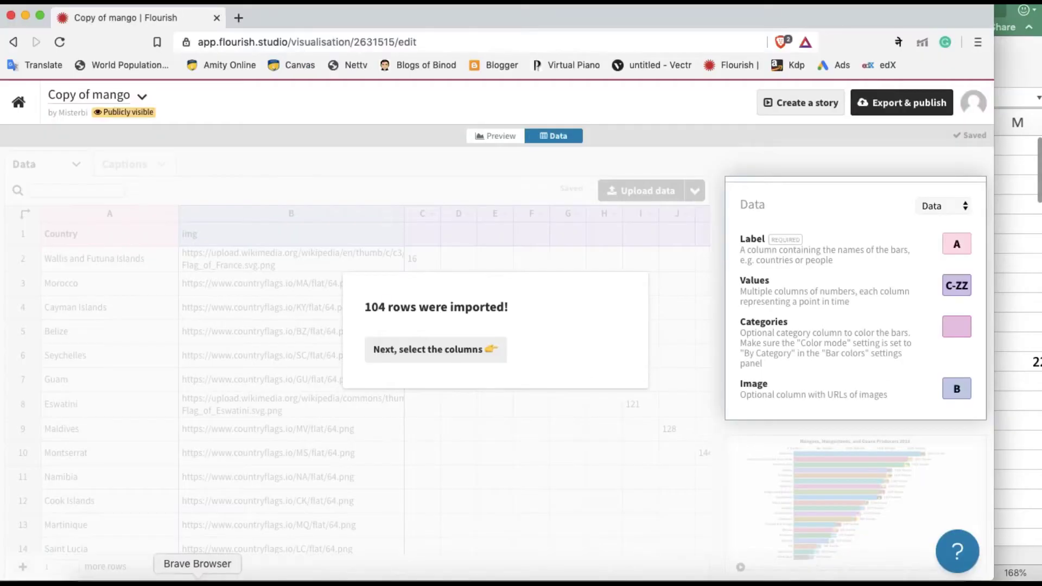
pyautogui.click(434, 359)
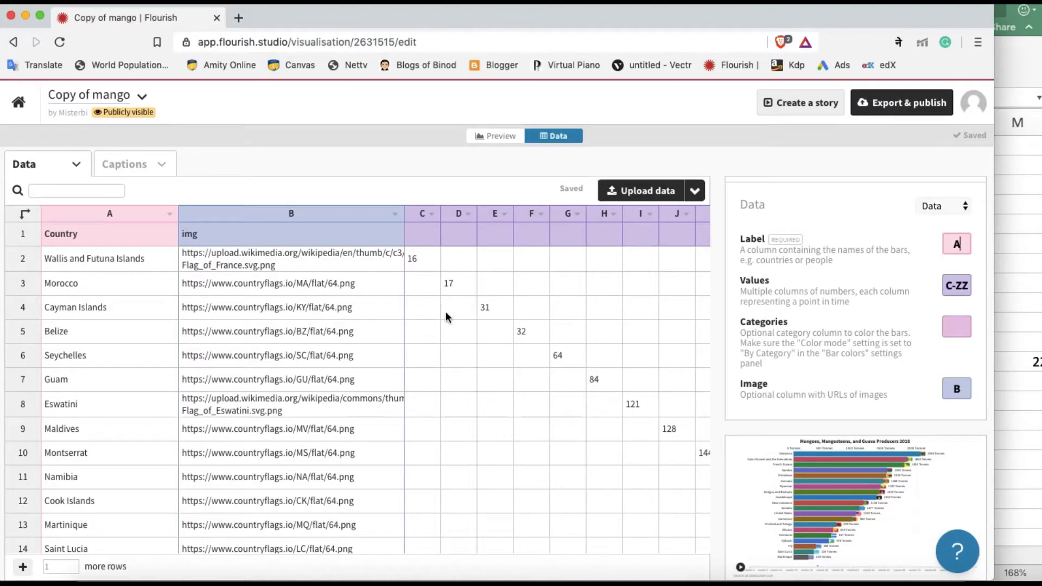
# - Preview the bar chart race with the re-imported data, play it for a while and pause it
pyautogui.click(502, 136)
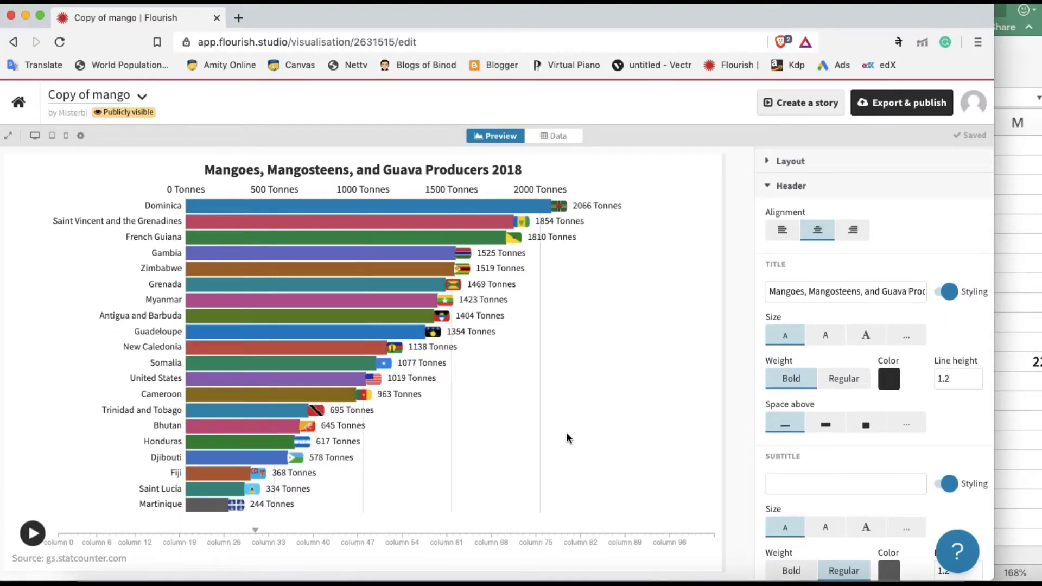
pyautogui.click(32, 534)
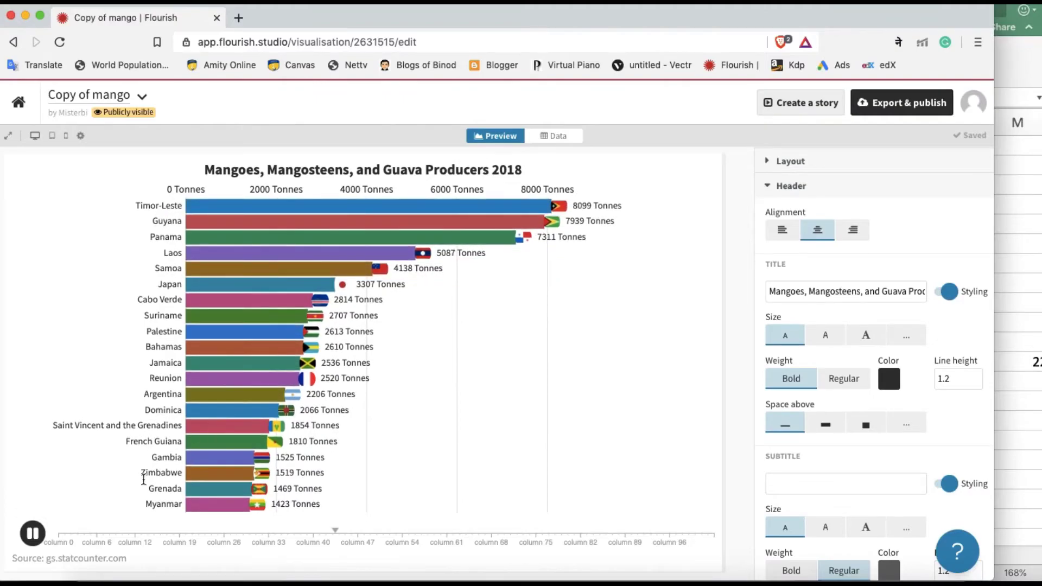
pyautogui.click(37, 538)
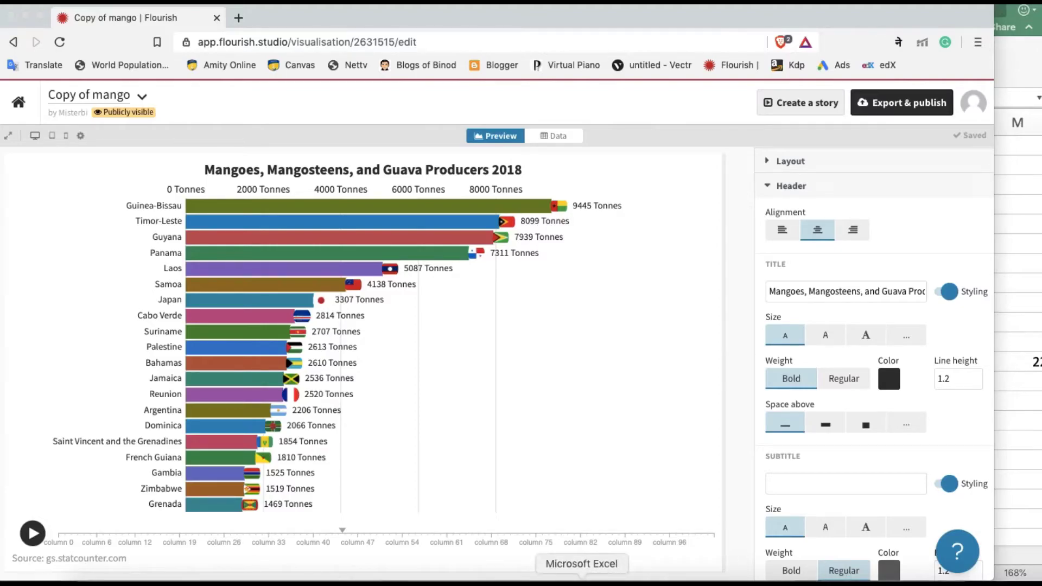
# - Switch to the LARGEST TO SMALLEST sheet in Excel and sort the country table by the 2018 column, largest first
pyautogui.click(582, 582)
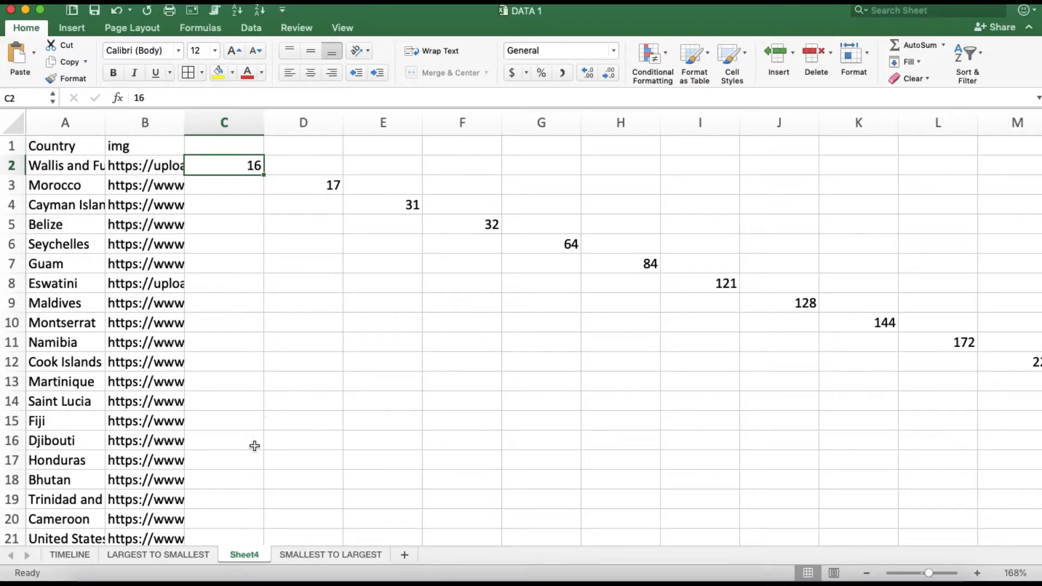
pyautogui.click(187, 554)
pyautogui.scroll(20, 263, 389)
pyautogui.hscroll(-20, 263, 389)
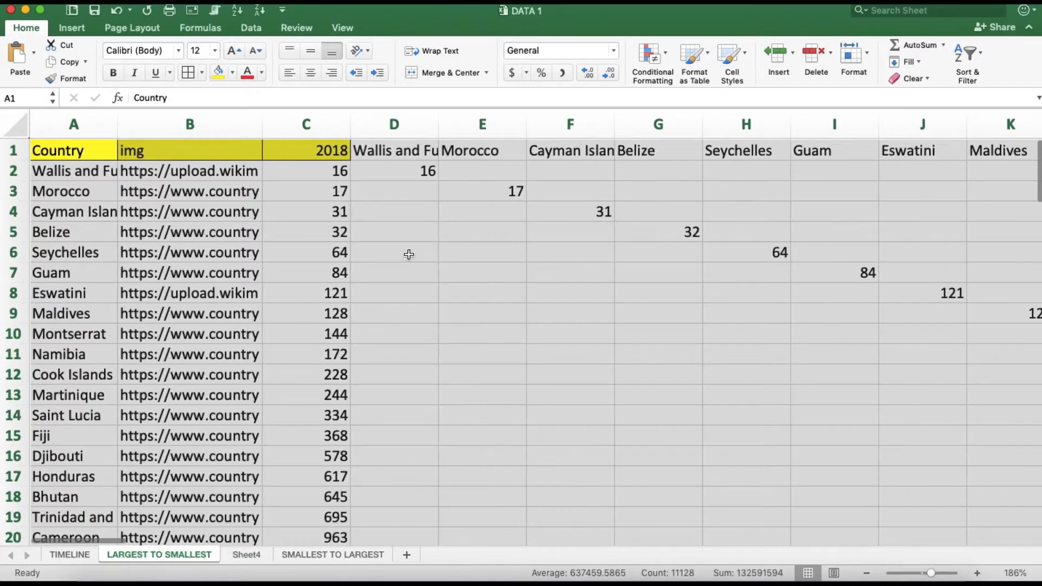
pyautogui.click(365, 230)
pyautogui.click(322, 127)
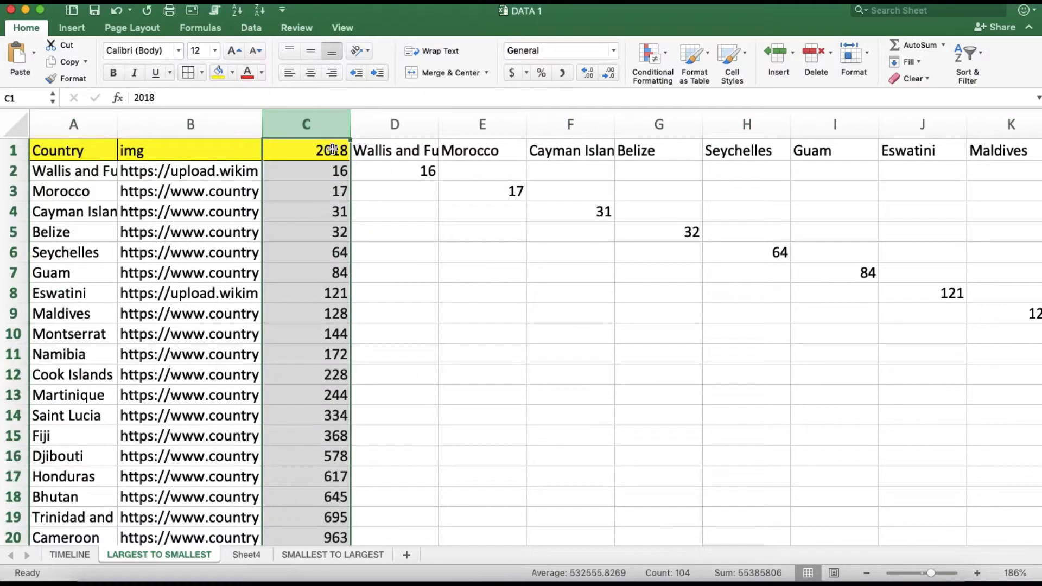
pyautogui.click(197, 579)
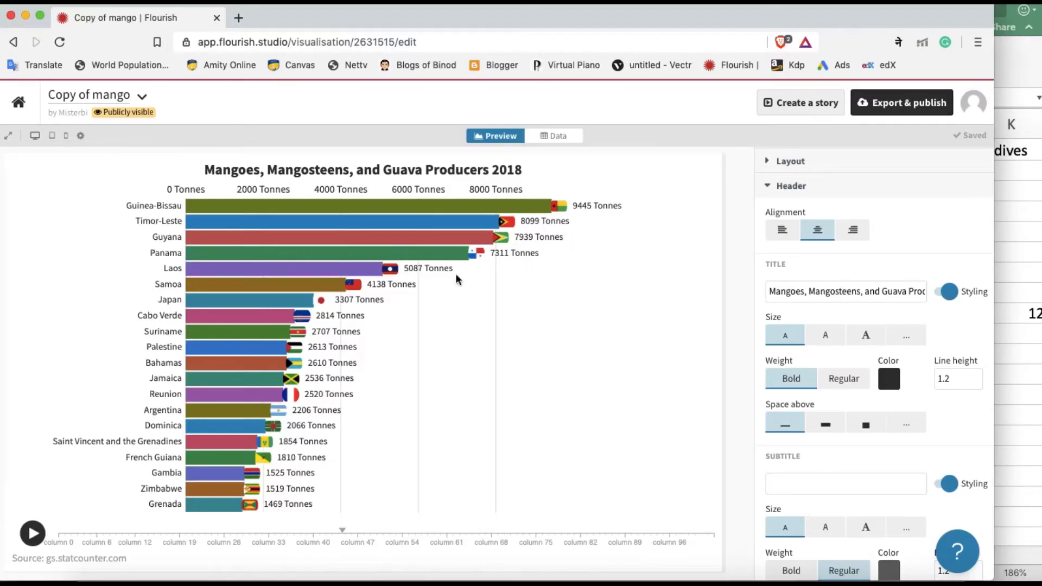
pyautogui.click(583, 577)
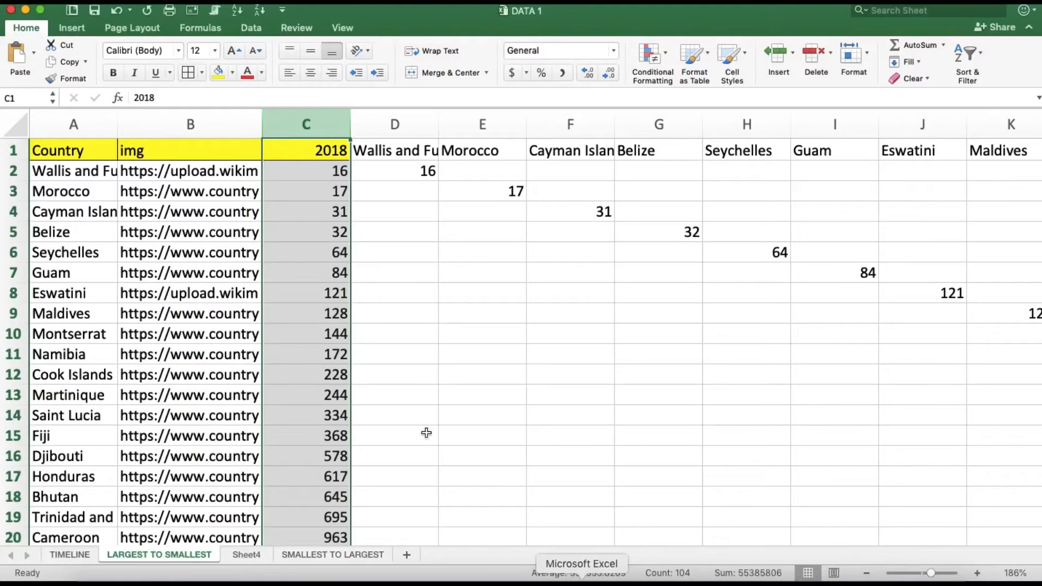
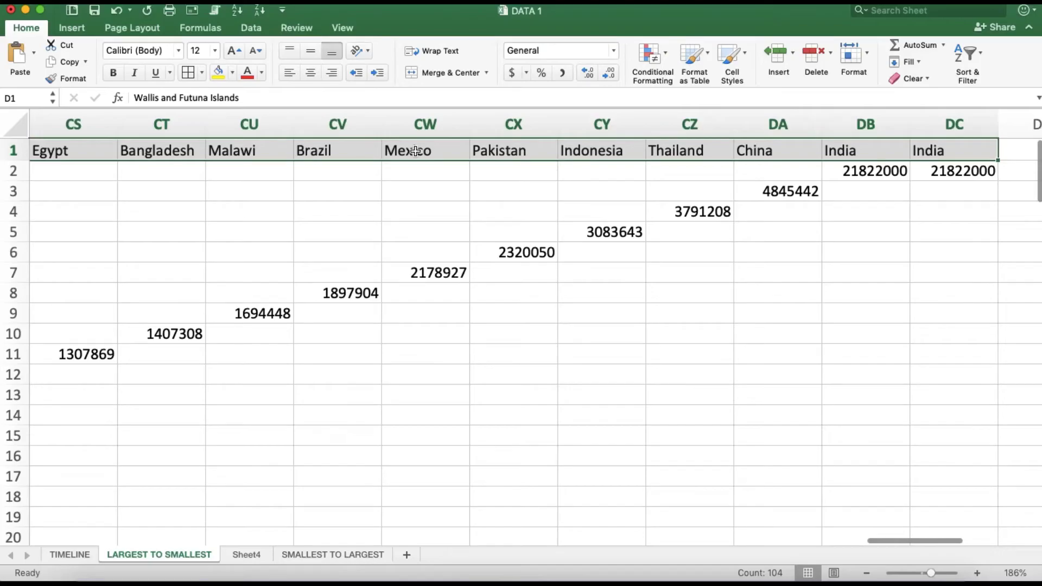
# - Clear the country headers in row 1 from D1 and replace them with the column A country names from A2 down, pasted transposed
pyautogui.press('super+z')
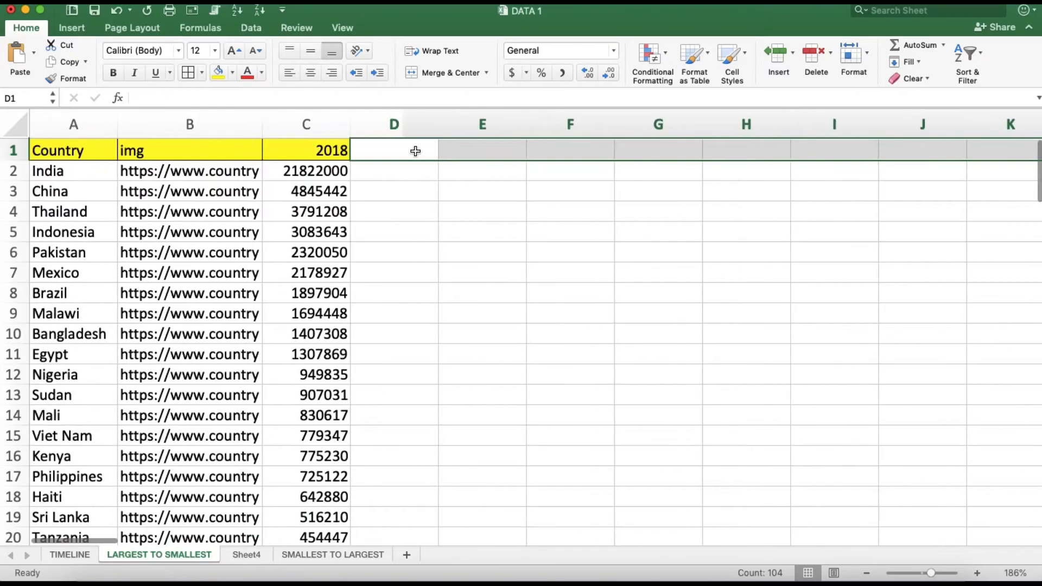
pyautogui.click(376, 180)
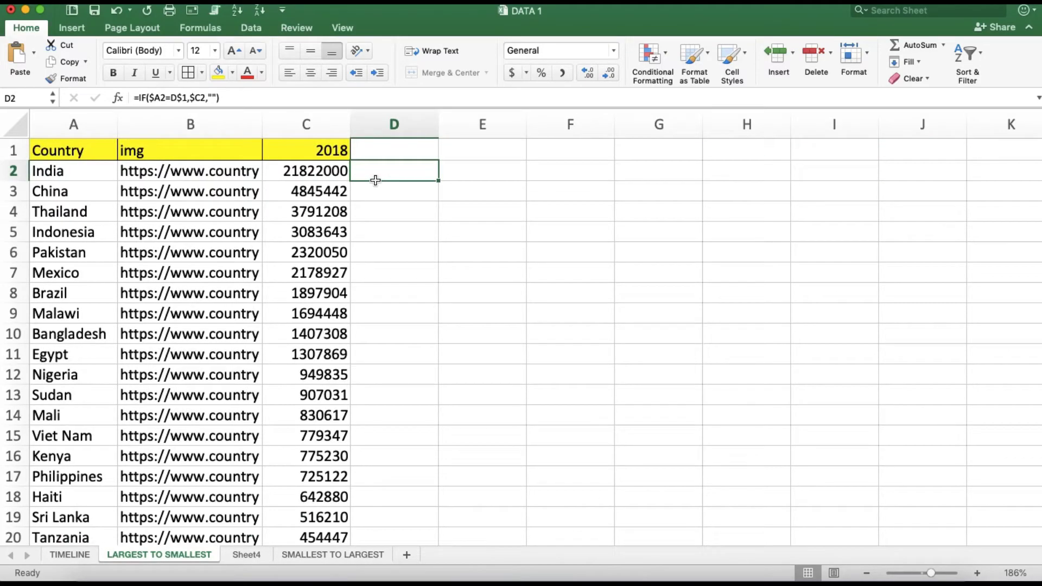
pyautogui.click(74, 169)
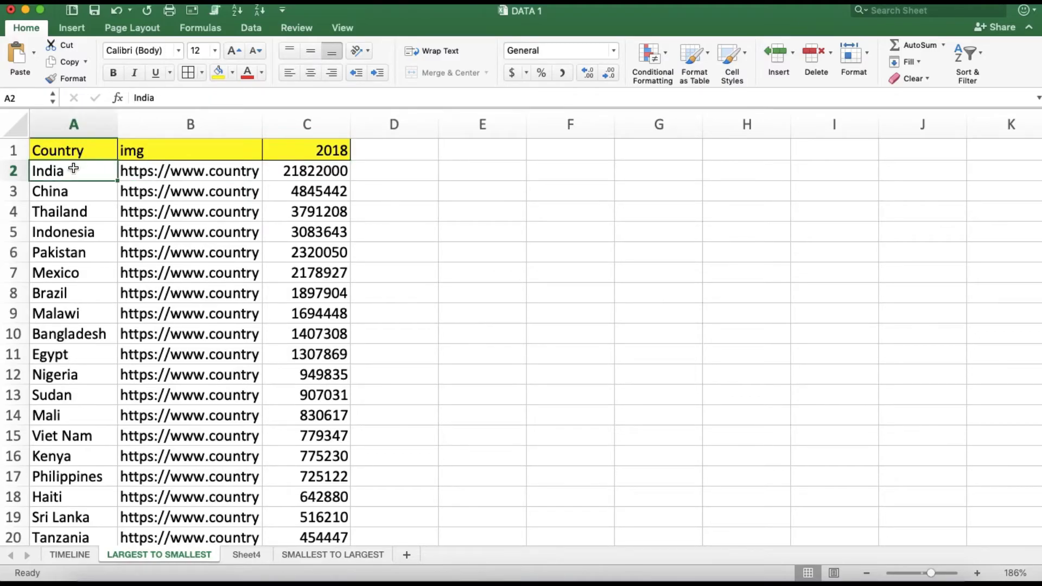
pyautogui.press('super+shift+Down')
pyautogui.press('super+c')
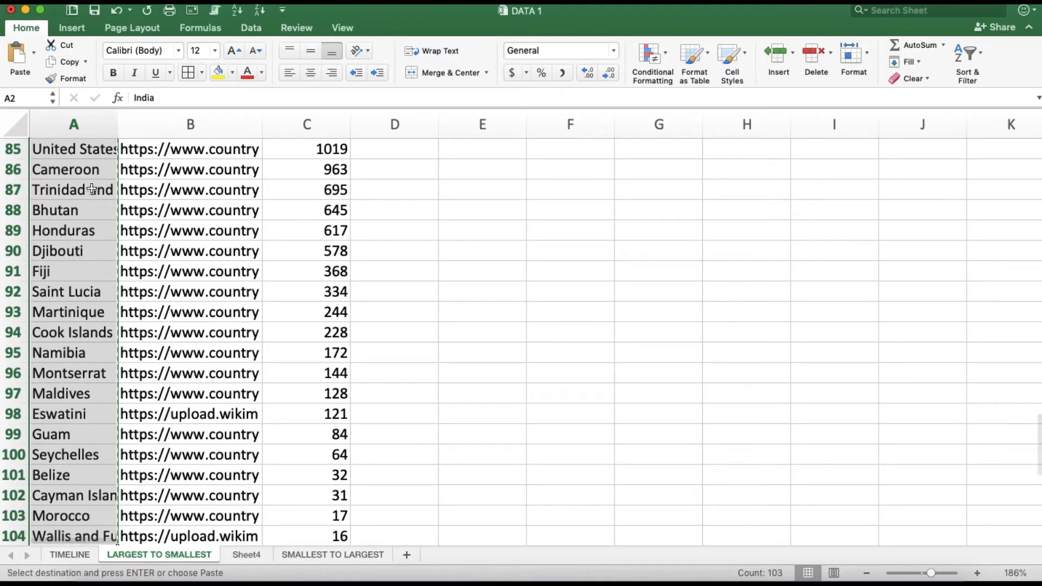
pyautogui.scroll(20, 424, 293)
pyautogui.click(401, 155)
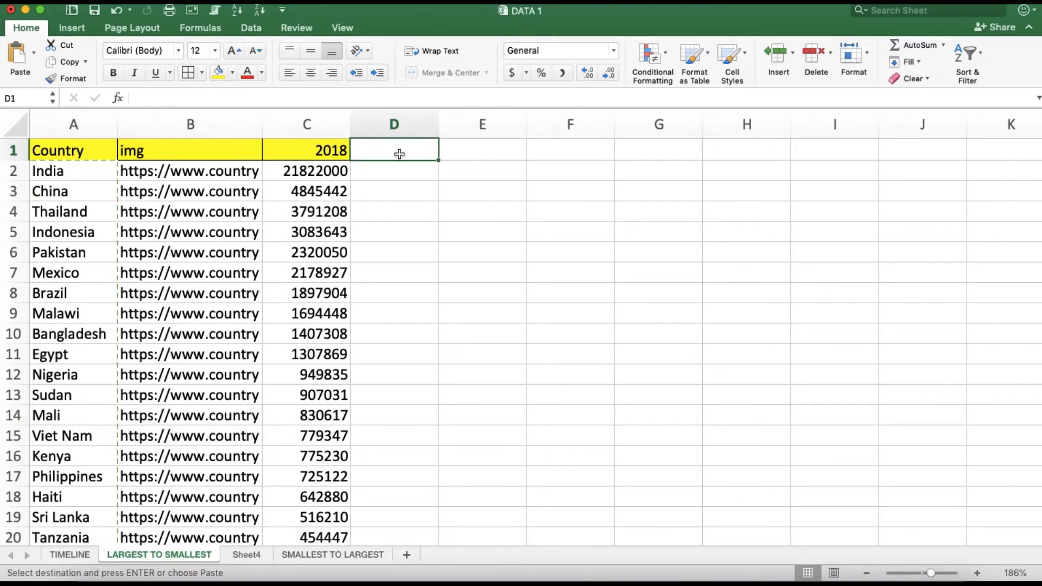
pyautogui.rightClick(398, 154)
pyautogui.click(459, 201)
pyautogui.click(461, 308)
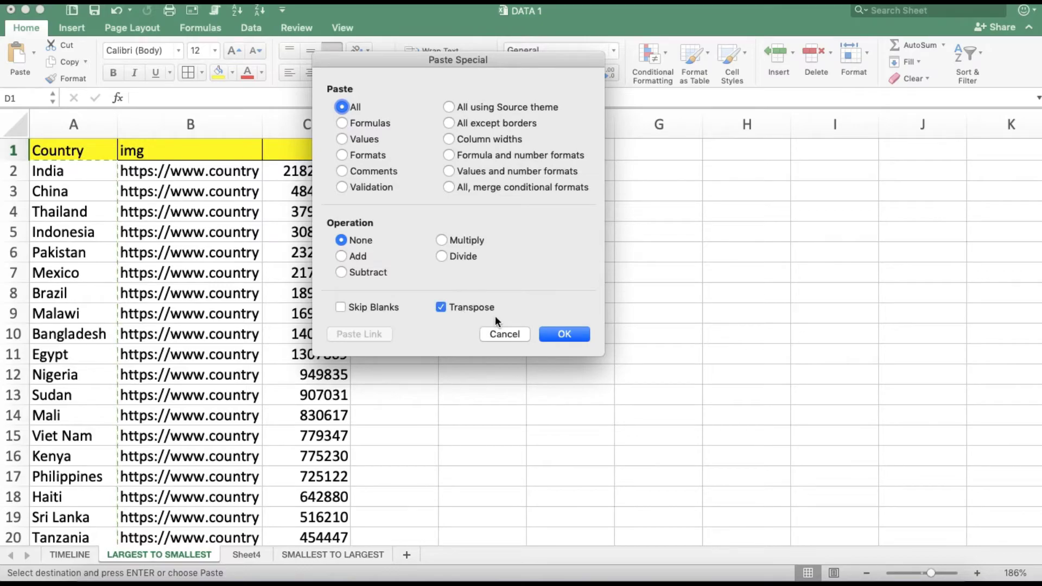
pyautogui.click(577, 335)
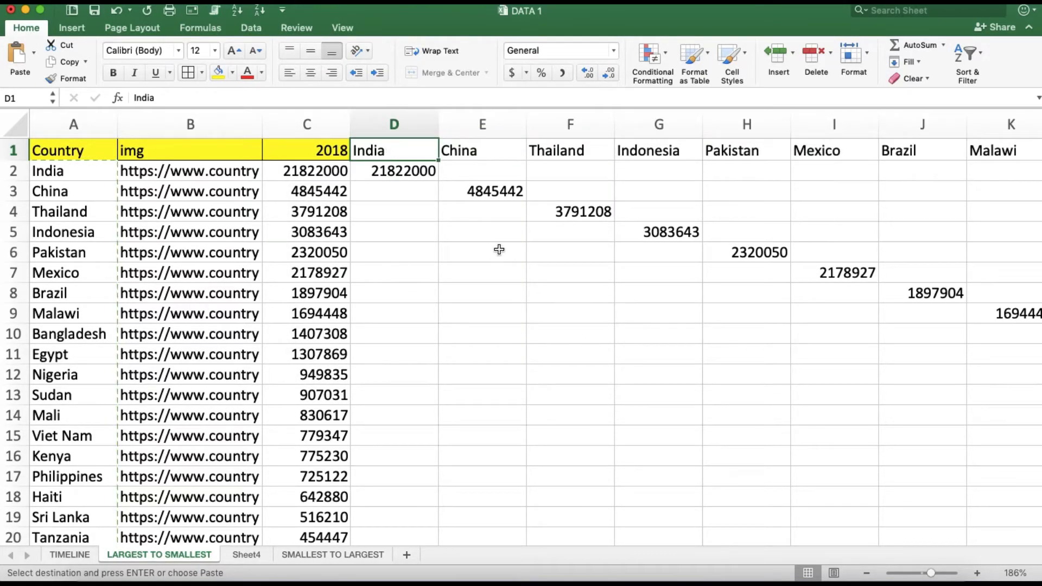
# - Copy the whole LARGEST TO SMALLEST table from A1 and paste it as values only into a new sheet at A1
pyautogui.click(103, 146)
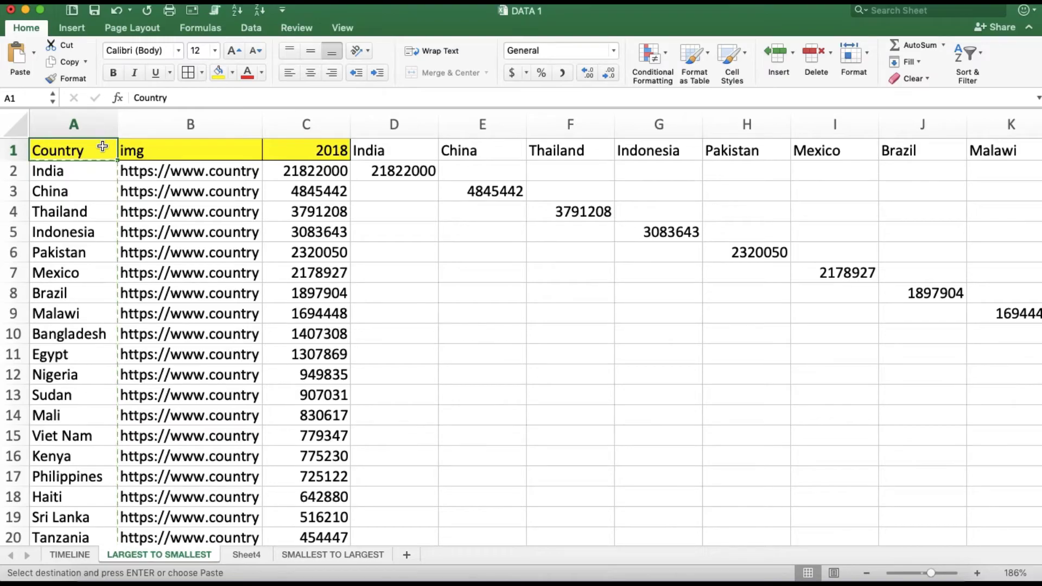
pyautogui.hotkey('ctrl', 'shift', 'Right')
pyautogui.hotkey('ctrl', 'shift', 'Down')
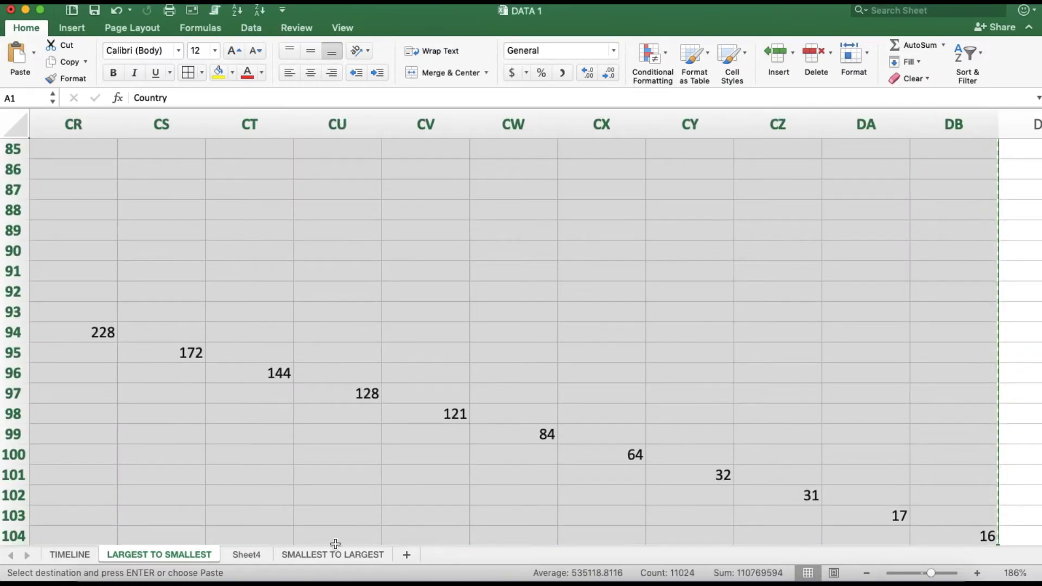
pyautogui.click(408, 555)
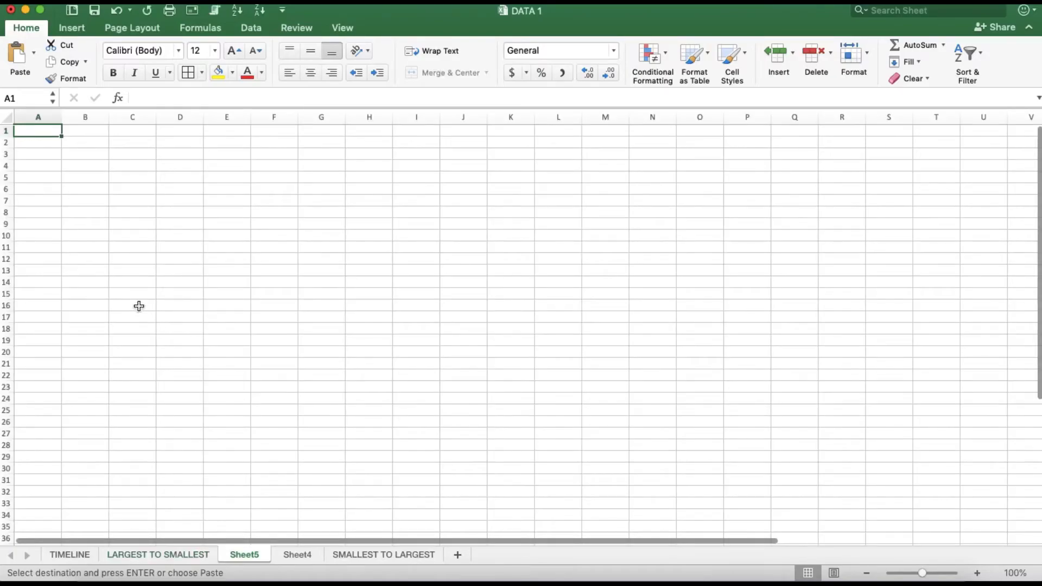
pyautogui.rightClick(45, 131)
pyautogui.click(104, 174)
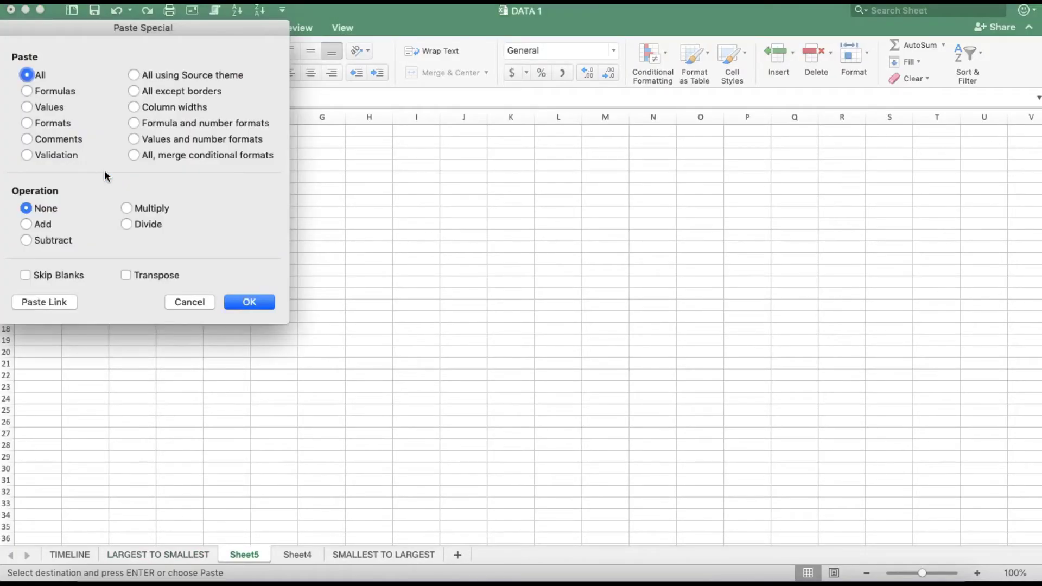
pyautogui.click(48, 108)
pyautogui.click(249, 304)
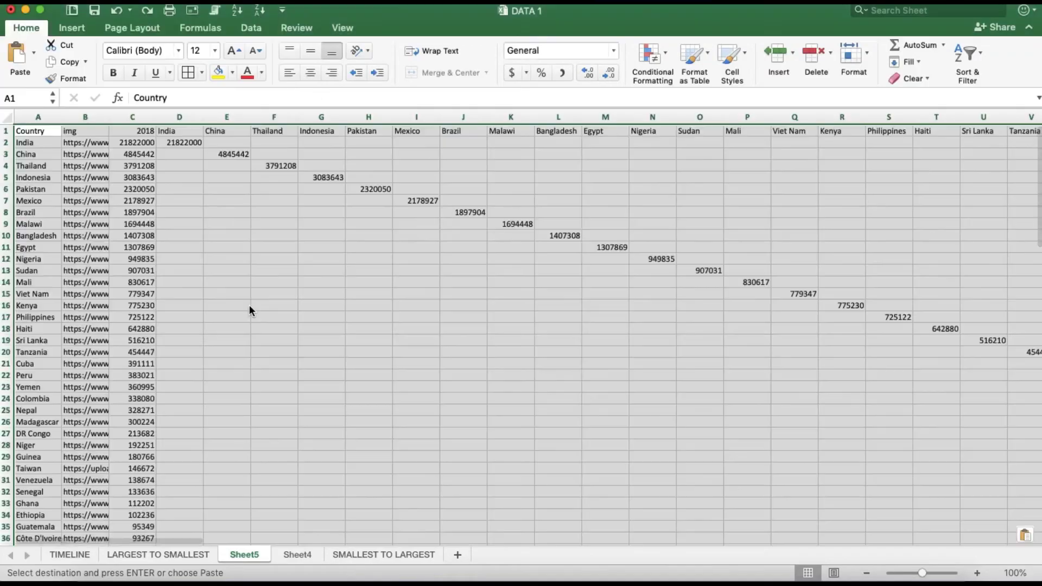
# - Clear the country headers in row 1 from D1 onward and delete the 2018 column from the new sheet
pyautogui.click(177, 130)
pyautogui.press('super+shift+Right')
pyautogui.press('Delete')
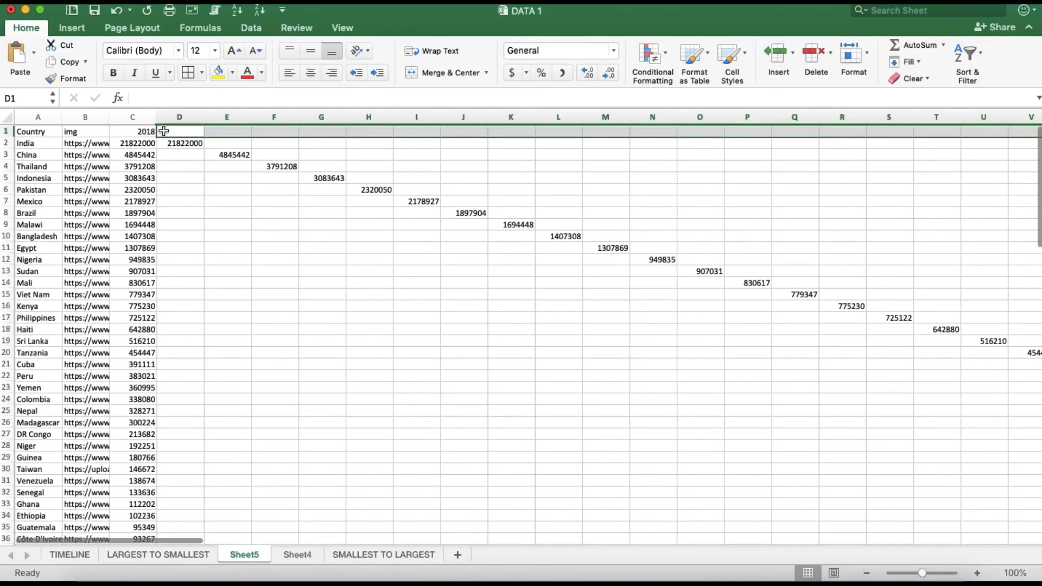
pyautogui.click(149, 117)
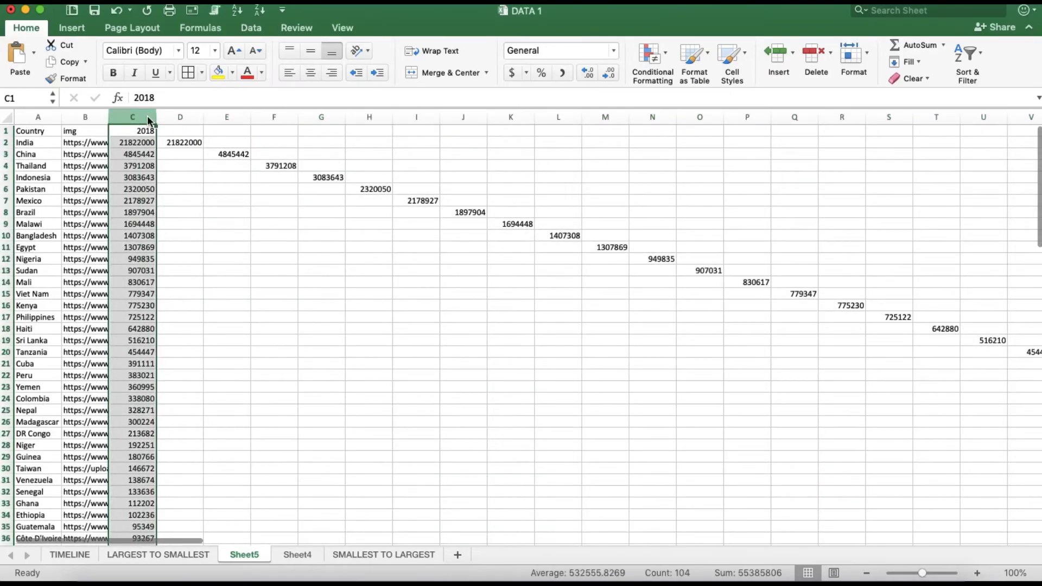
pyautogui.rightClick(149, 116)
pyautogui.click(178, 201)
pyautogui.click(239, 257)
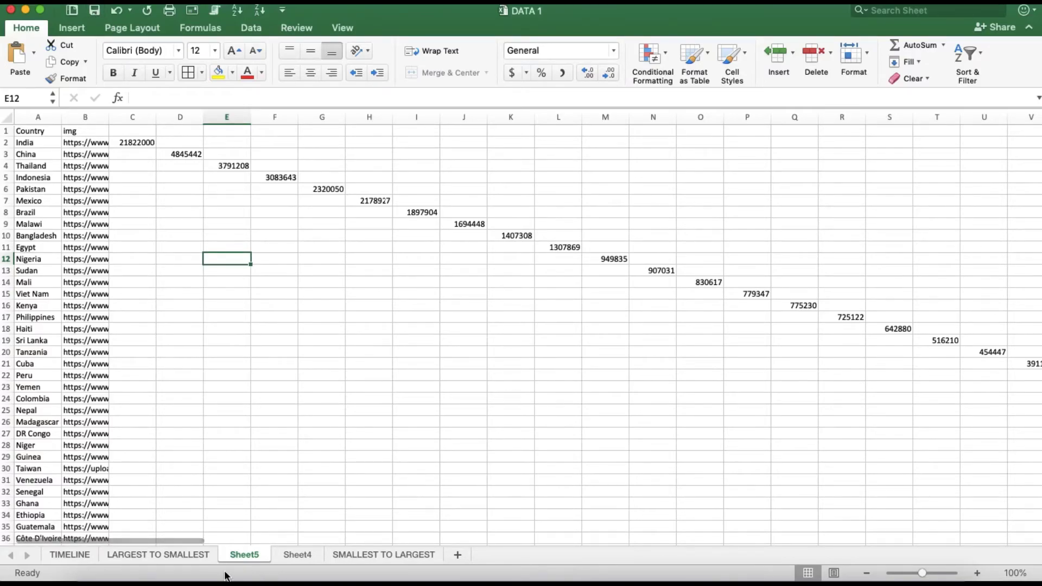
# - Switch to Flourish in the browser and duplicate the "Copy of mango" visualisation
pyautogui.click(197, 574)
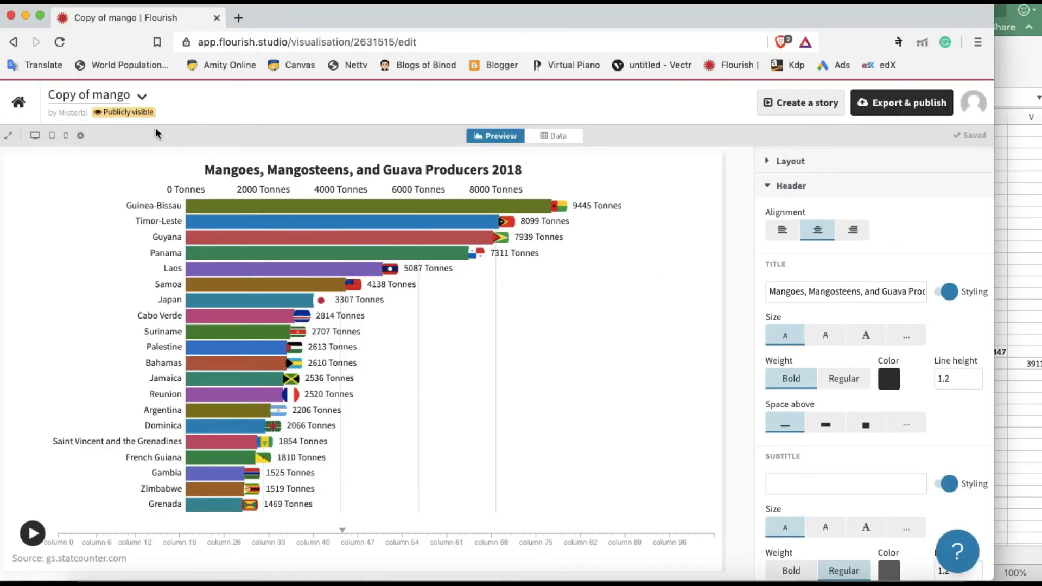
pyautogui.click(143, 96)
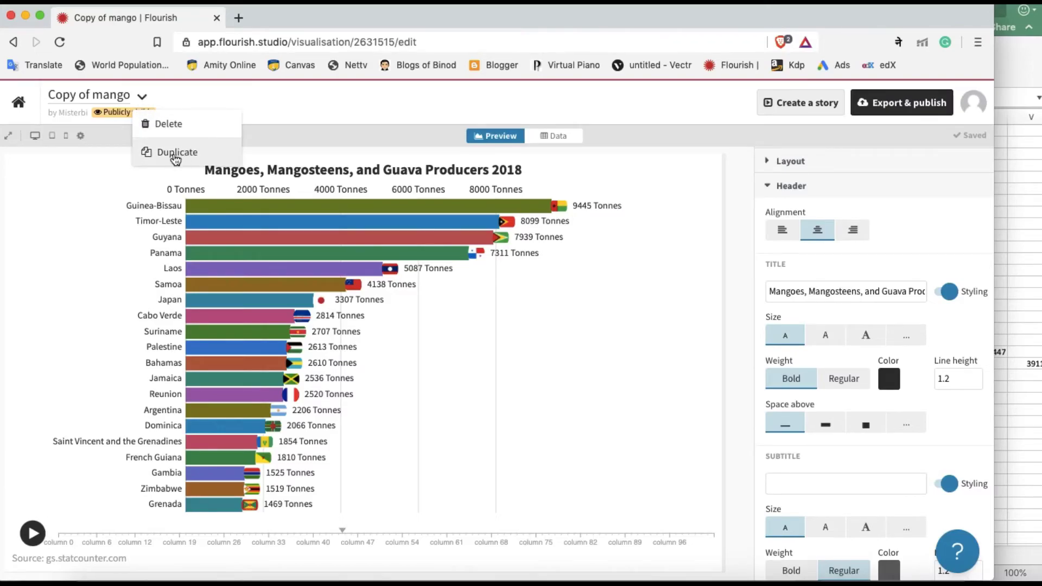
pyautogui.click(175, 153)
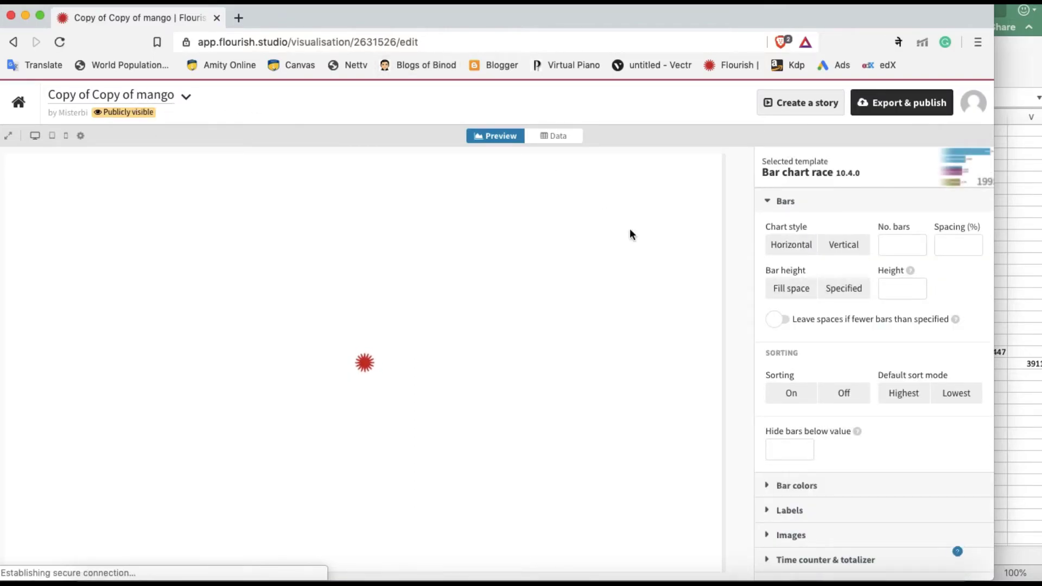
# - Upload DATA 1.xlsx from the Desktop into the duplicate, import Sheet5 publicly as replacement data, and review the column assignments
pyautogui.click(564, 142)
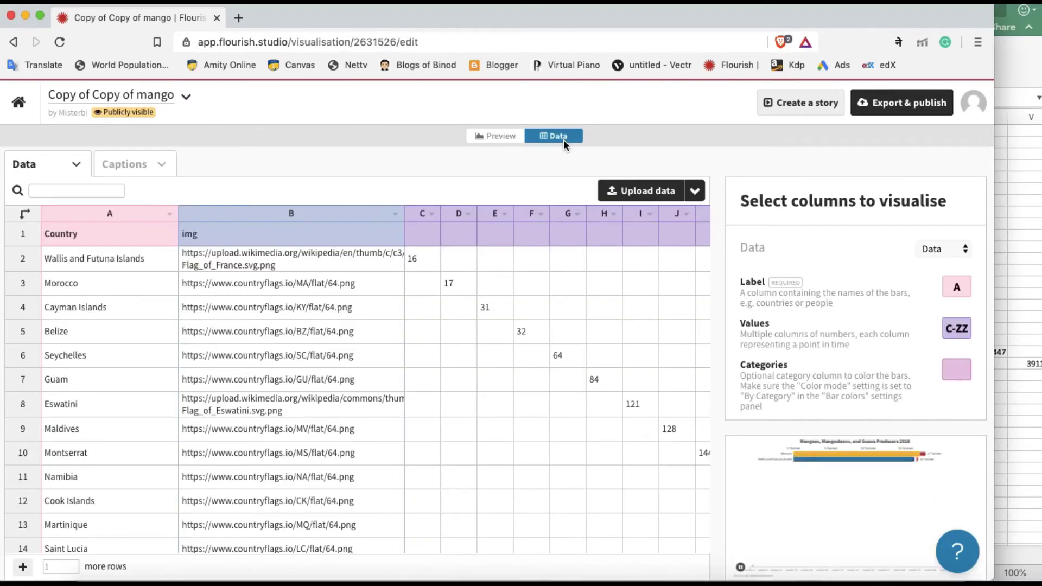
pyautogui.click(640, 191)
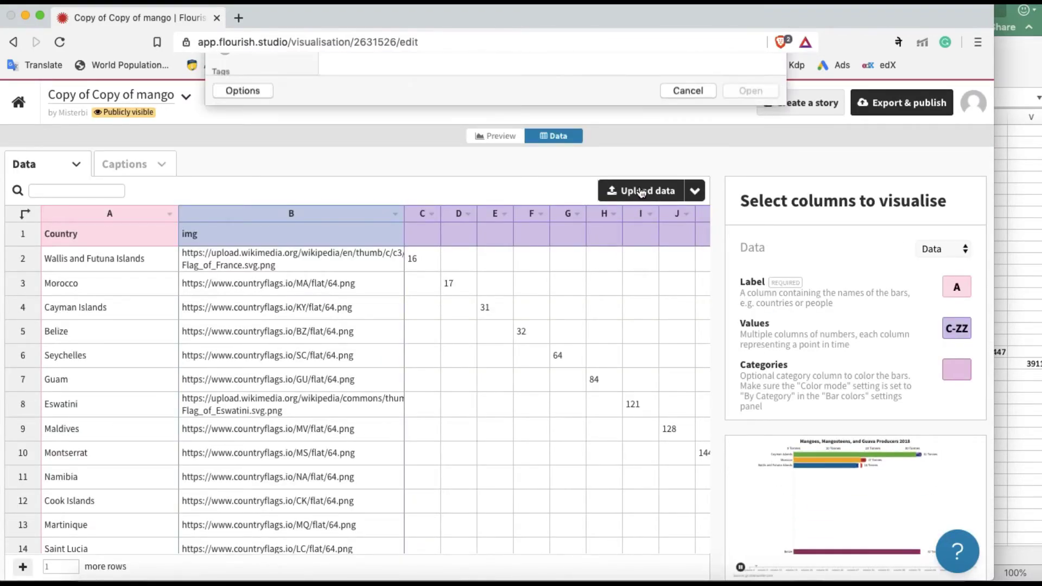
pyautogui.click(380, 121)
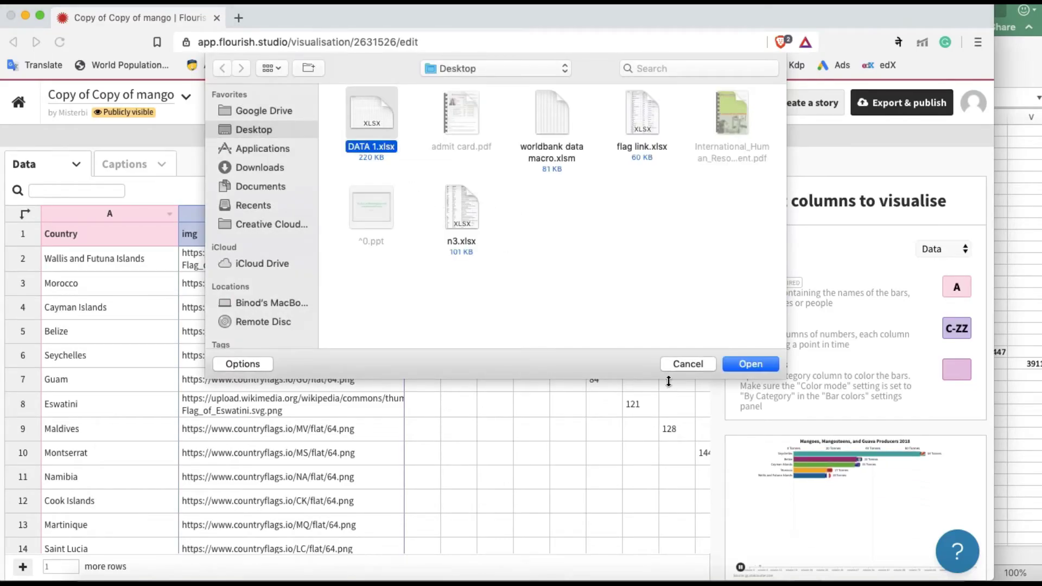
pyautogui.click(751, 362)
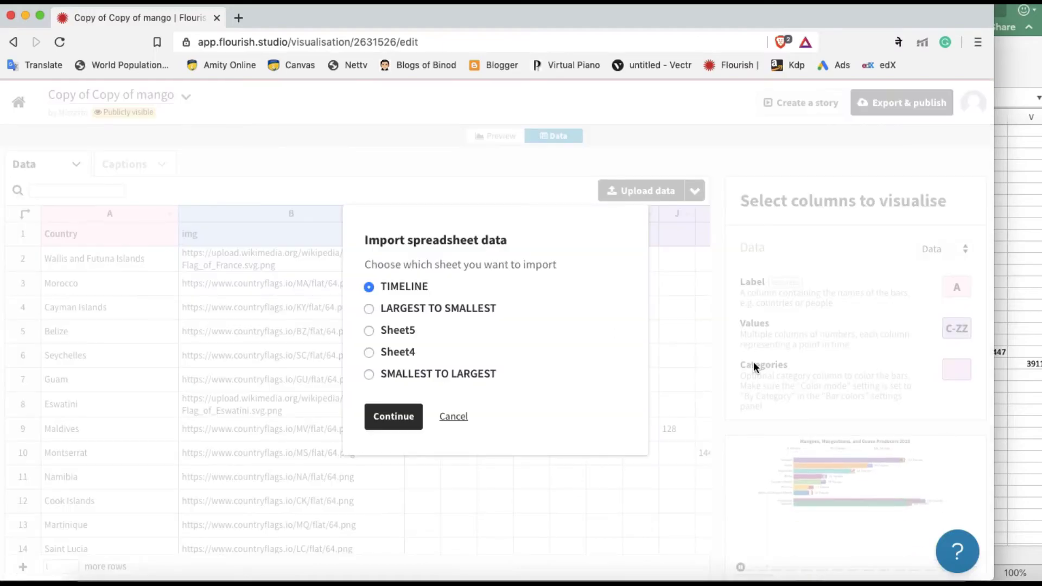
pyautogui.click(376, 330)
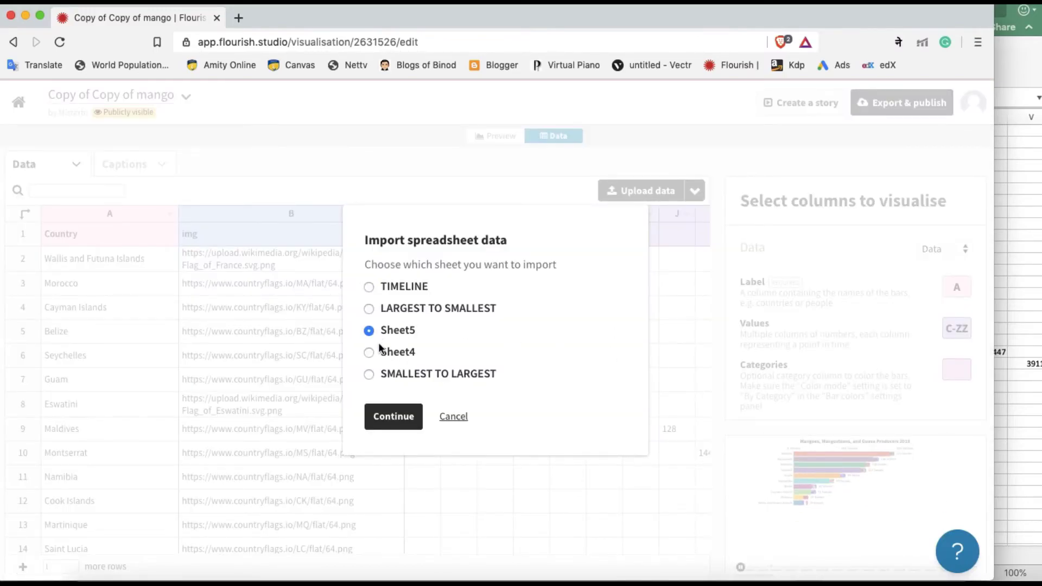
pyautogui.click(386, 420)
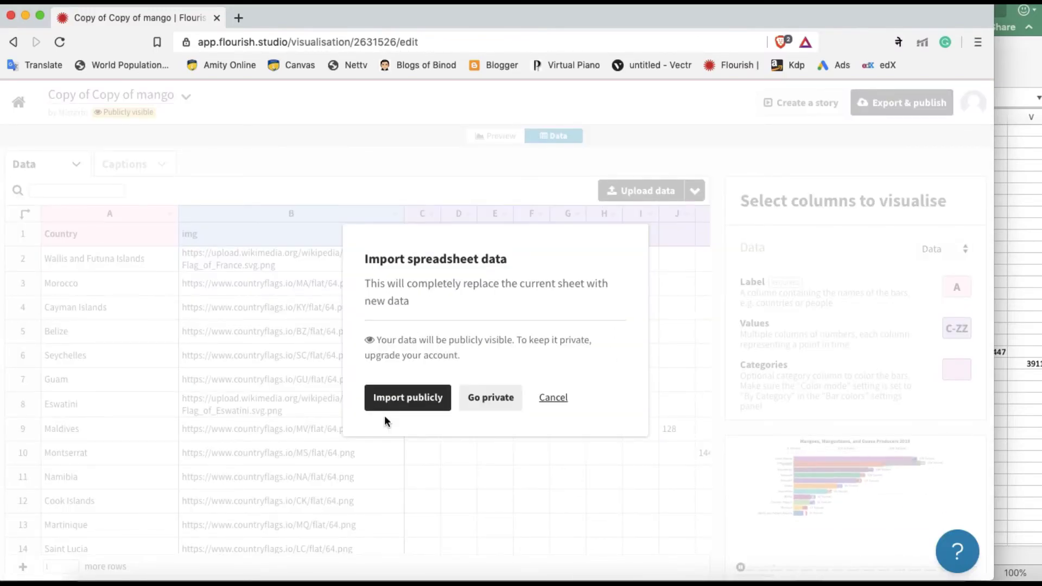
pyautogui.click(424, 407)
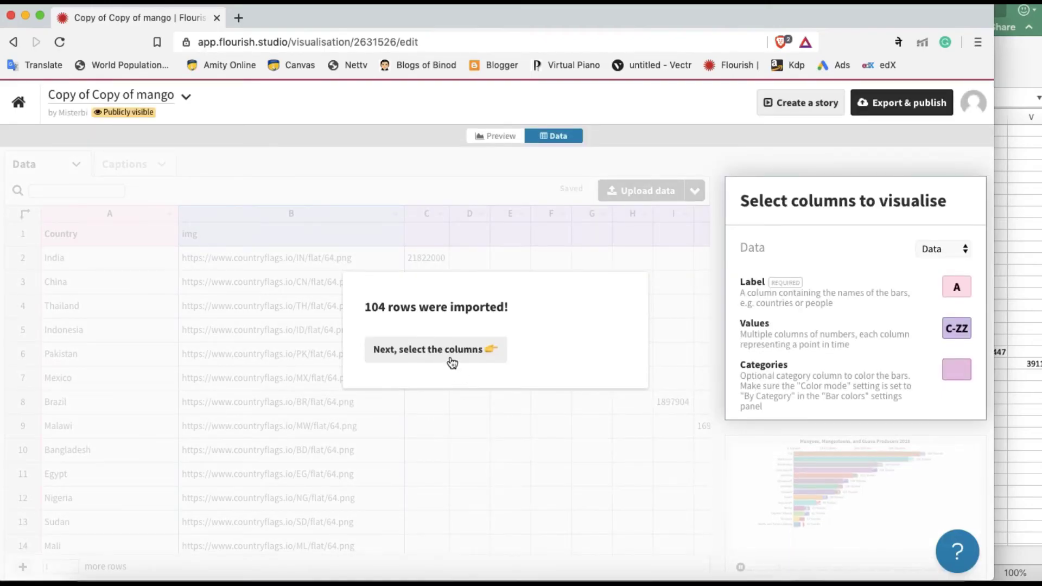
pyautogui.click(450, 358)
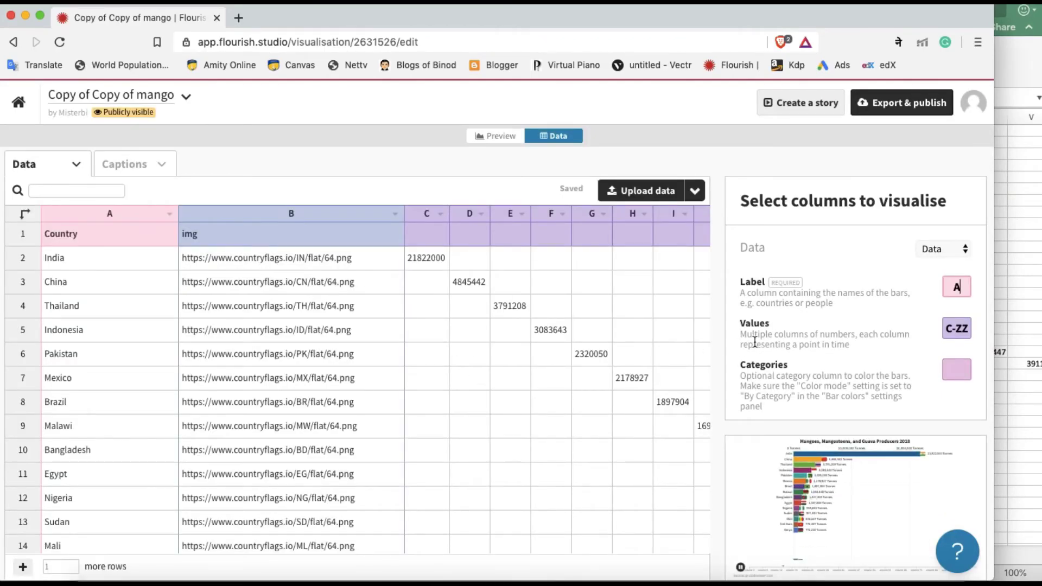
pyautogui.scroll(-3, 959, 328)
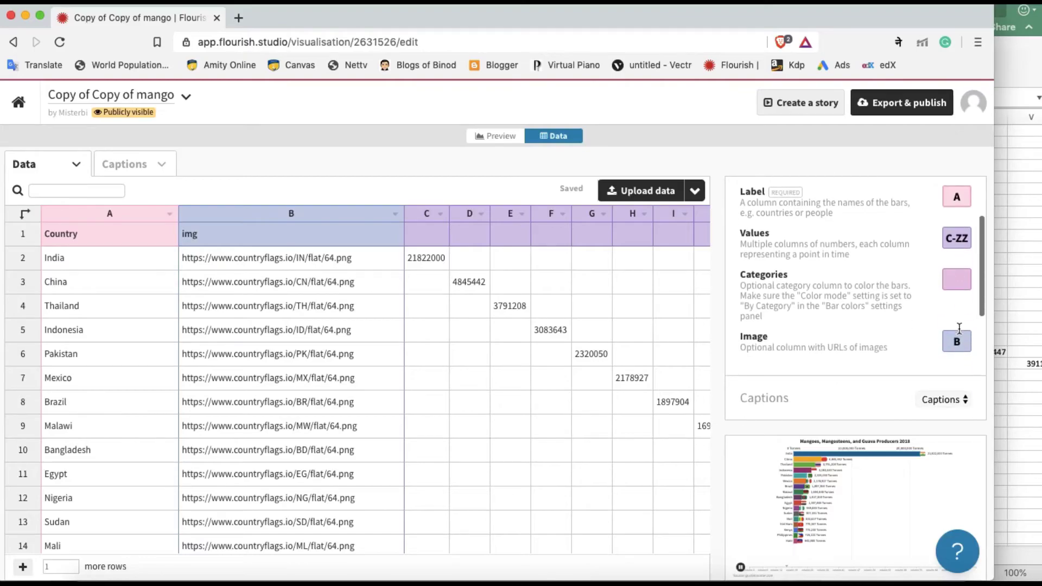
# - Preview the duplicated bar chart race, pause it and return the timeline to column 0
pyautogui.click(492, 137)
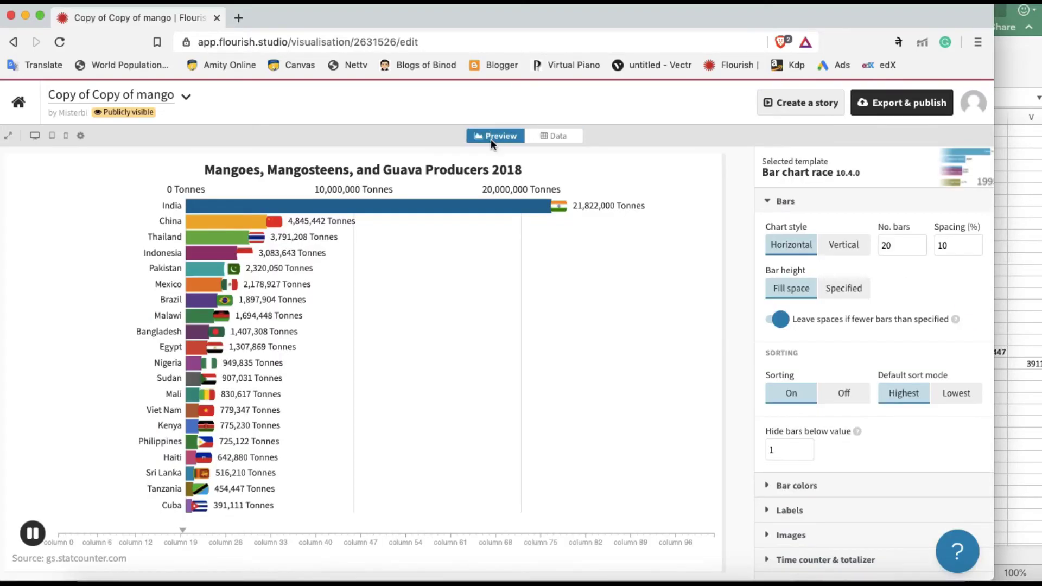
pyautogui.click(34, 534)
pyautogui.click(59, 538)
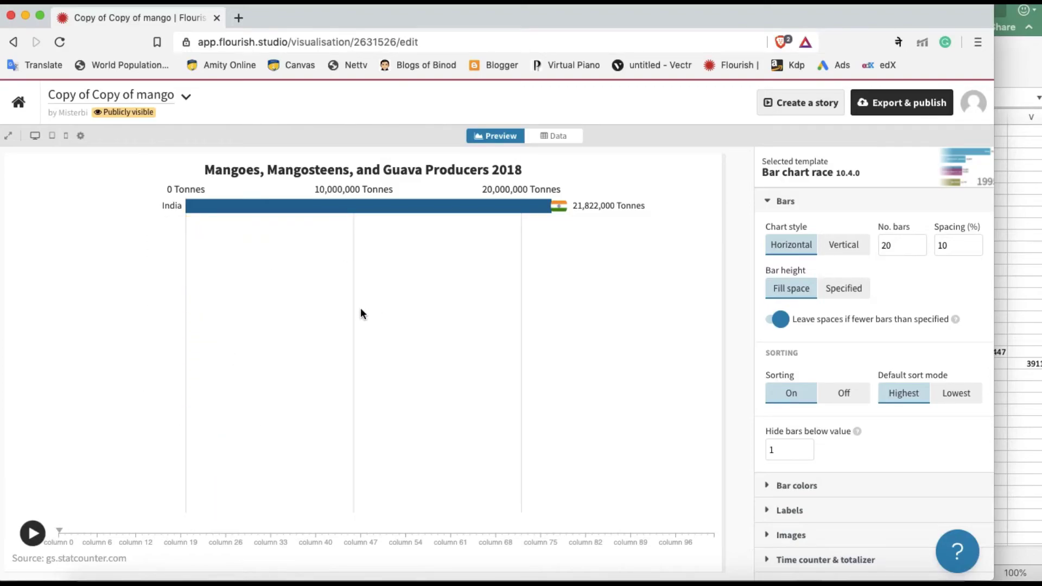